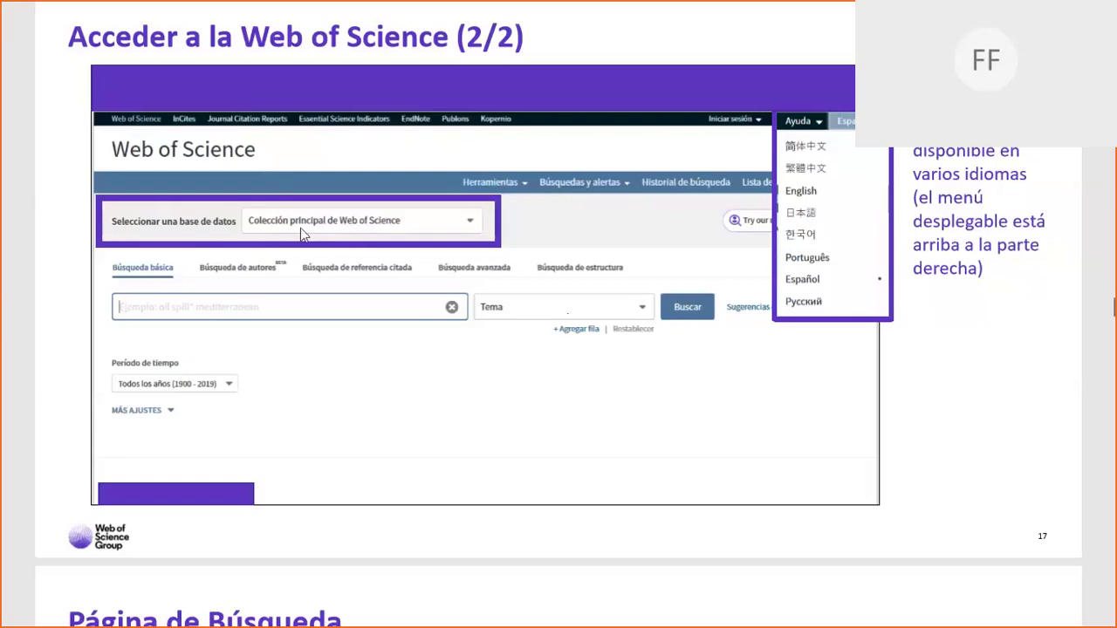
Scroll down to the 'Página de Búsqueda' slide, then switch from the PDF viewer to File Explorer's Quick access.
scroll(556, 260, down, 2)
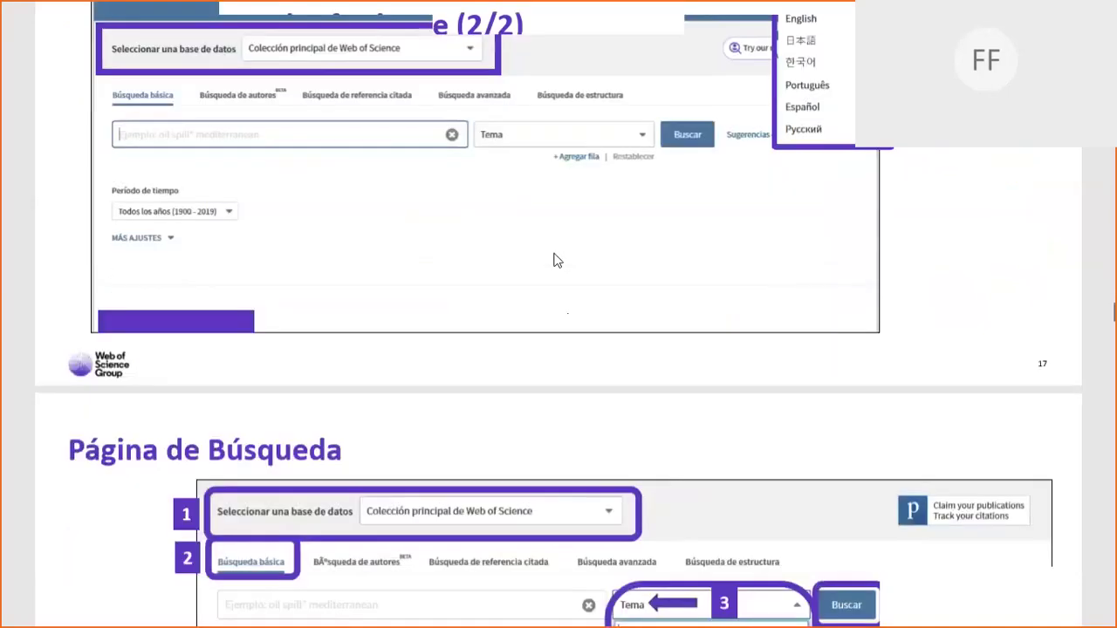
scroll(557, 260, down, 5)
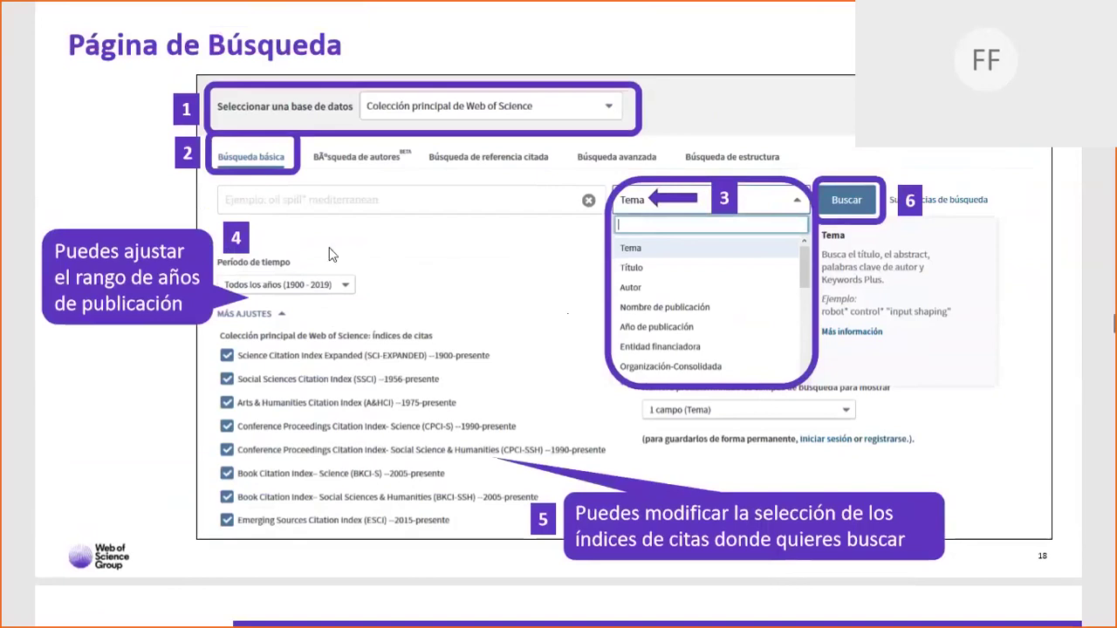
key(alt+Tab)
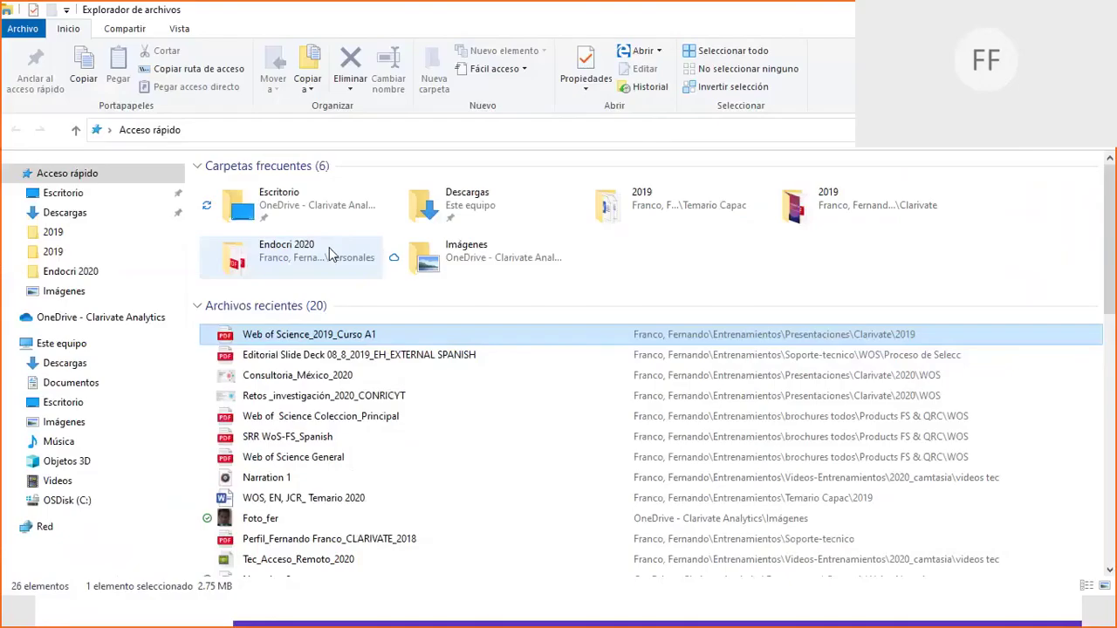
Switch to the Web of Science page in Chrome and open the account sign-in dropdown.
key(alt+Tab)
key(alt+Tab)
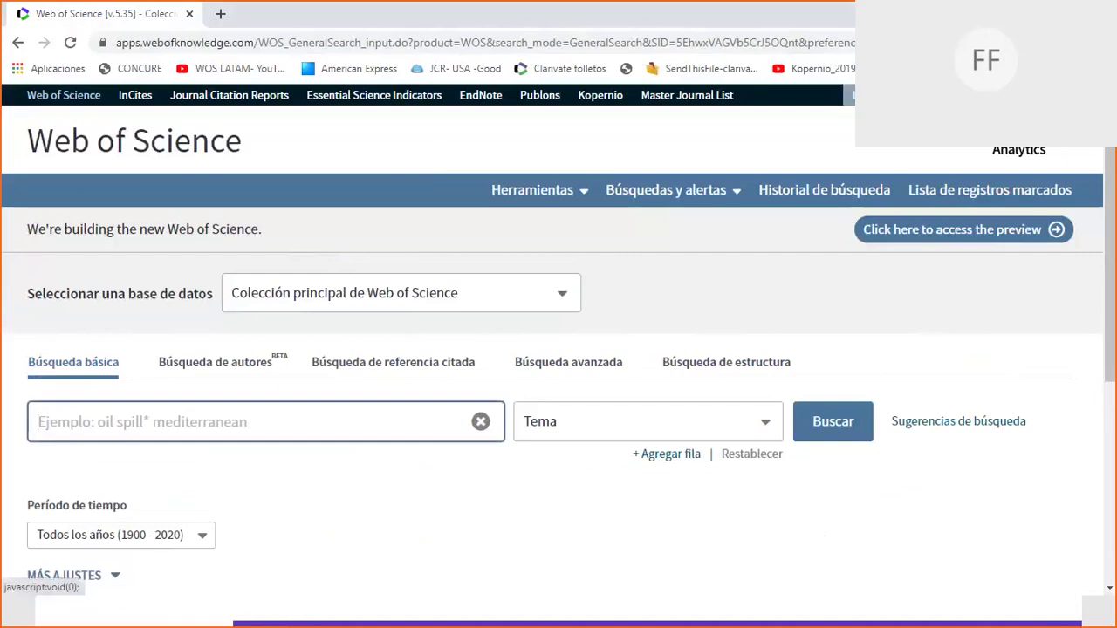
click(873, 94)
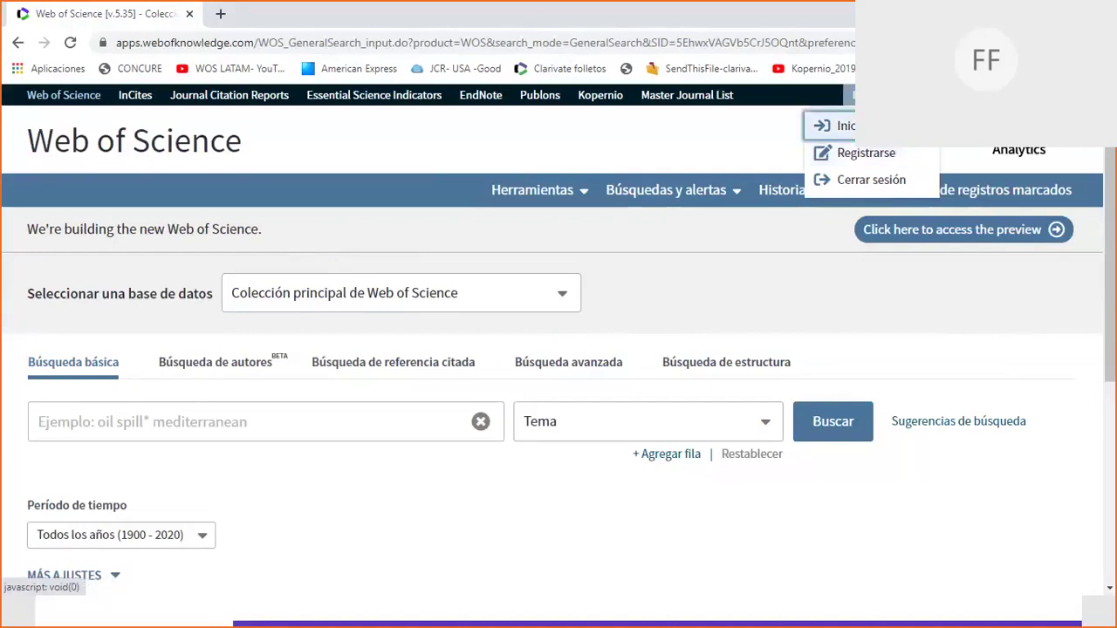
Choose Iniciar sesión and log in with the account e-mail address and password.
click(833, 125)
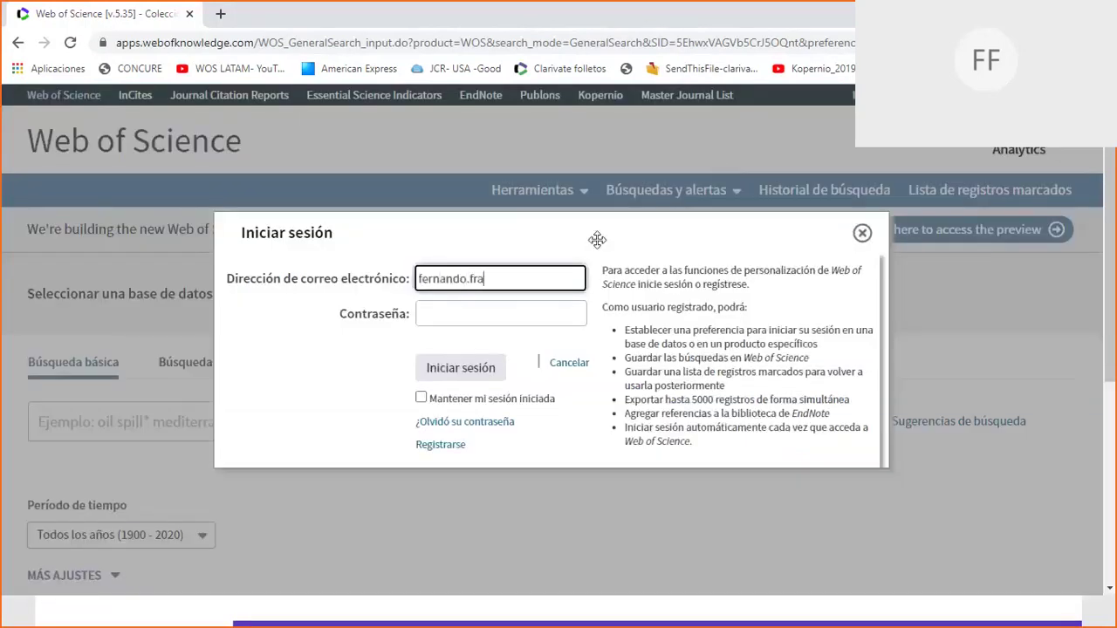
key(Tab)
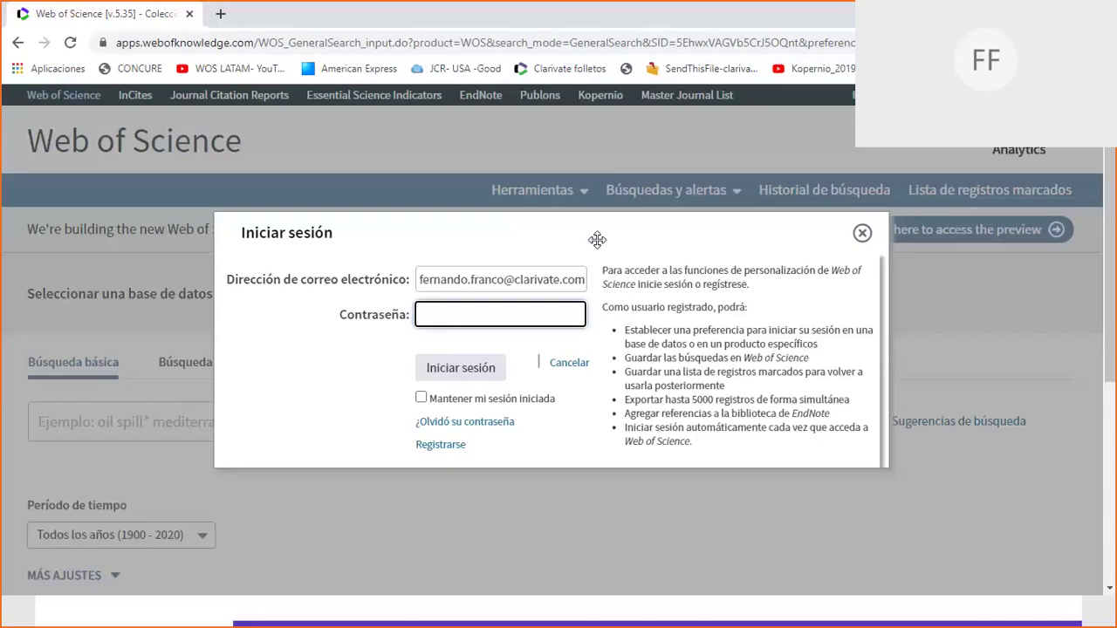
text(***********)
click(457, 369)
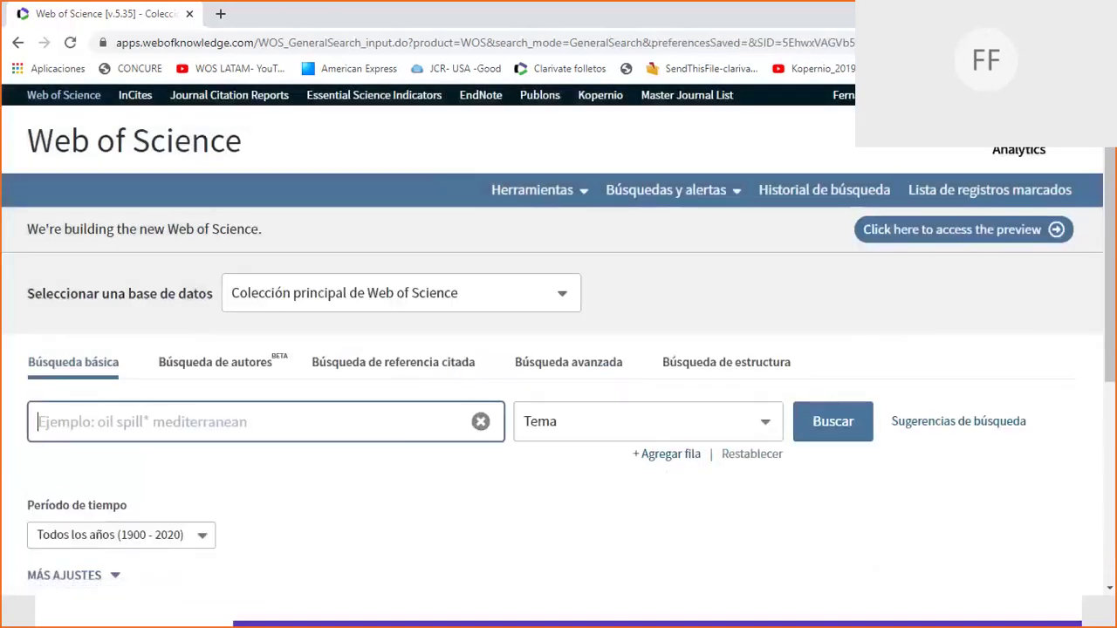
Open EndNote Online in a new tab, then go back to the Web of Science tab.
click(476, 102)
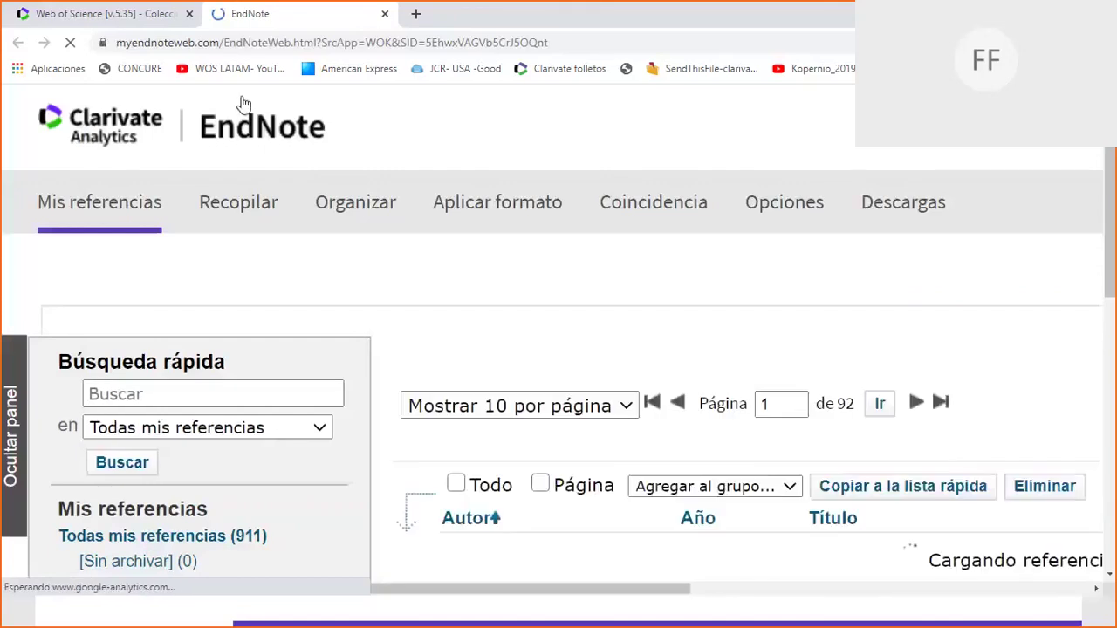
click(105, 13)
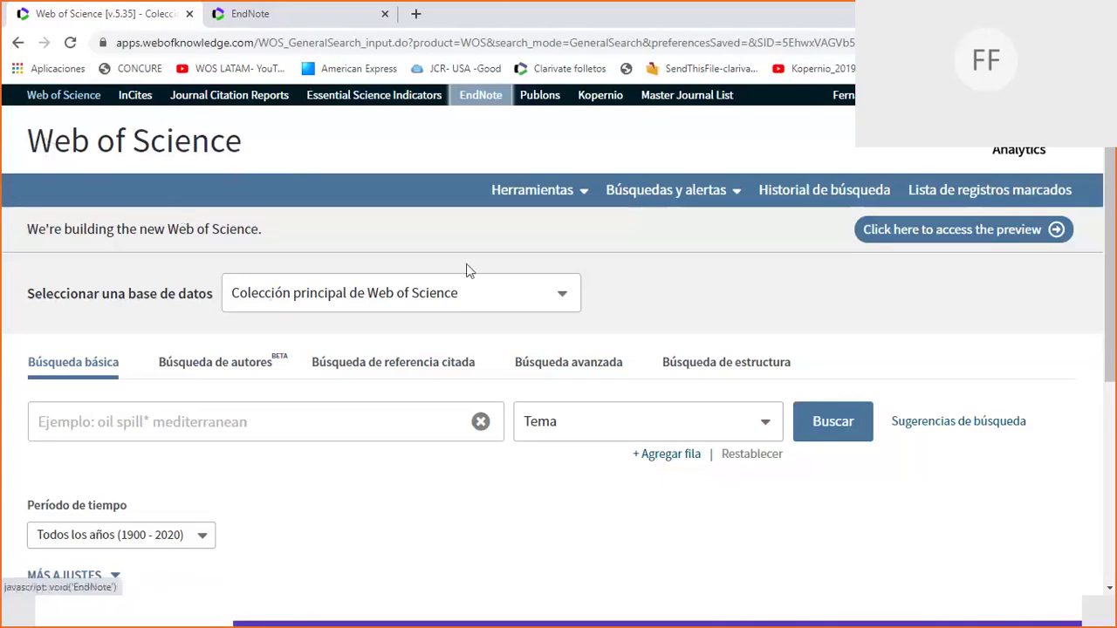
click(565, 297)
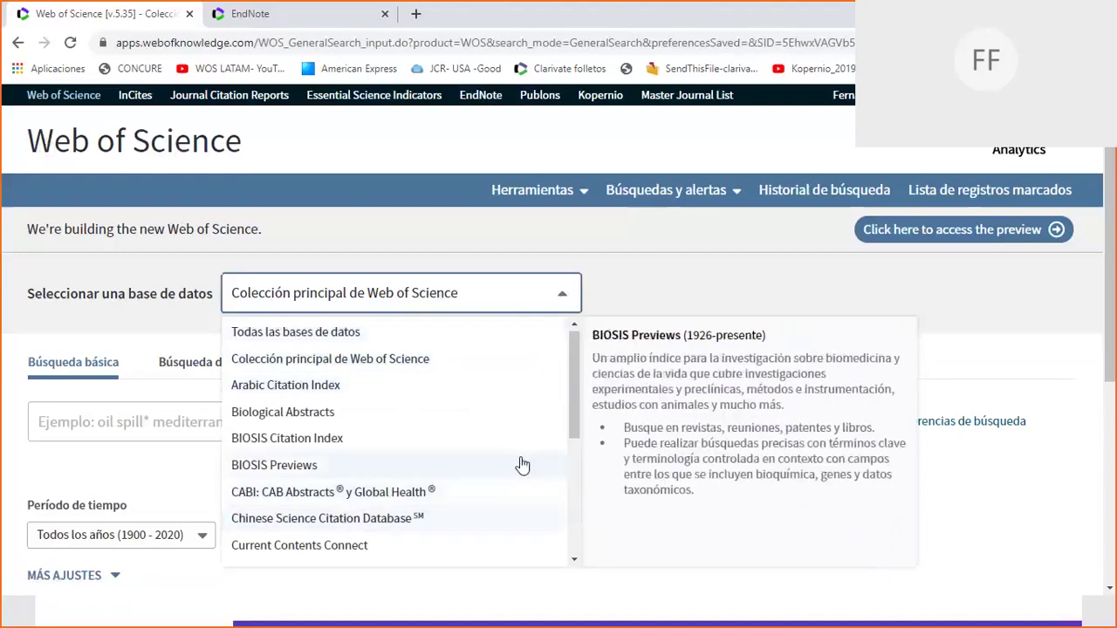
drag(574, 419, 573, 534)
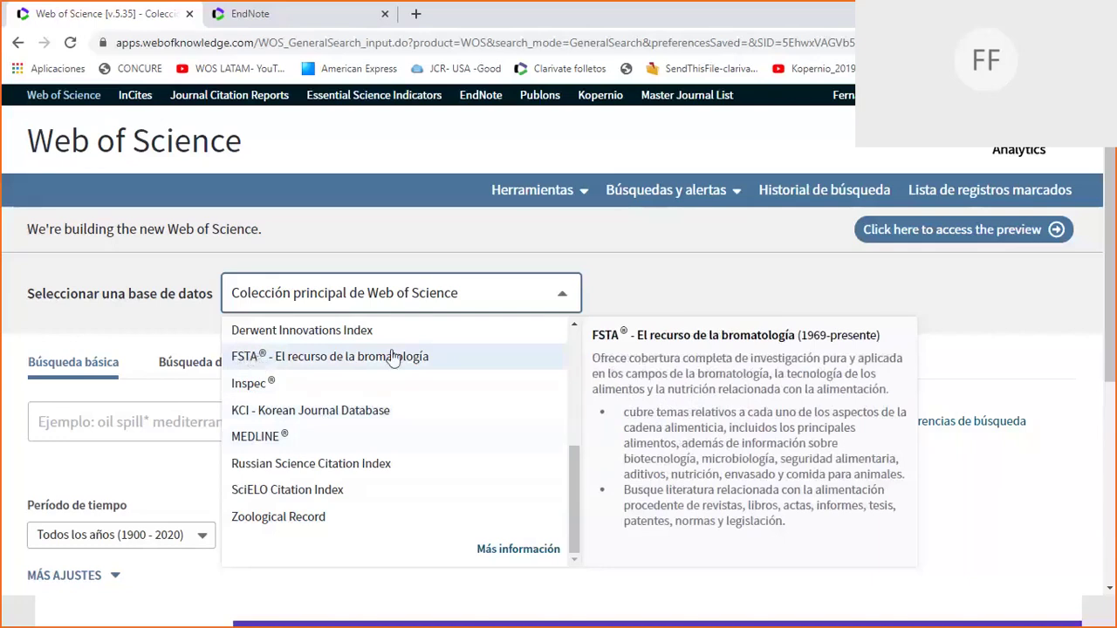
click(575, 356)
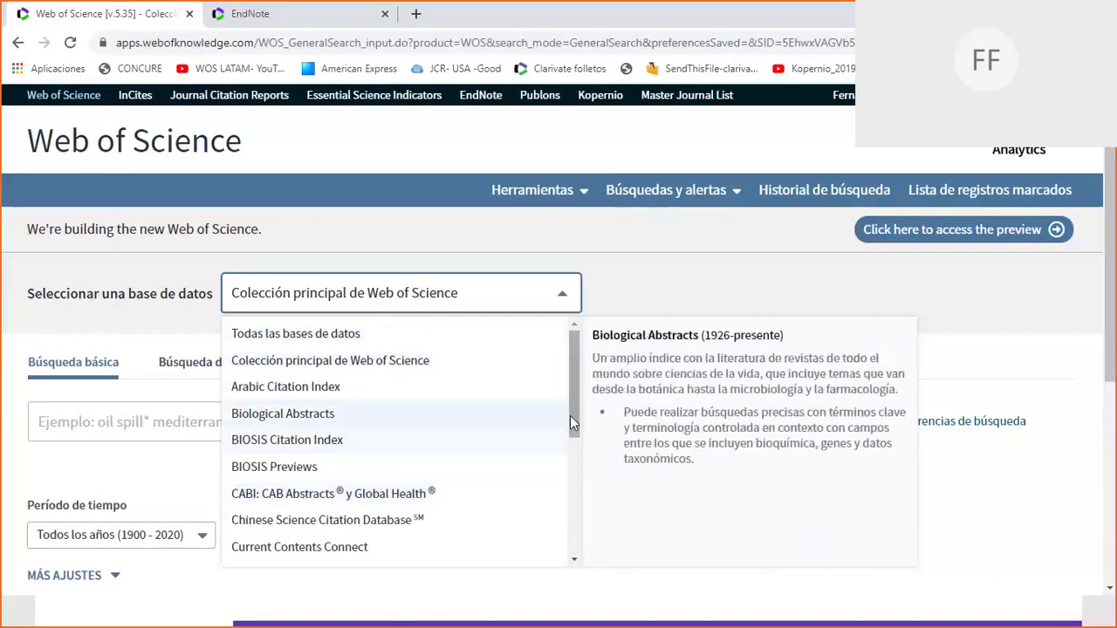
drag(571, 414, 580, 325)
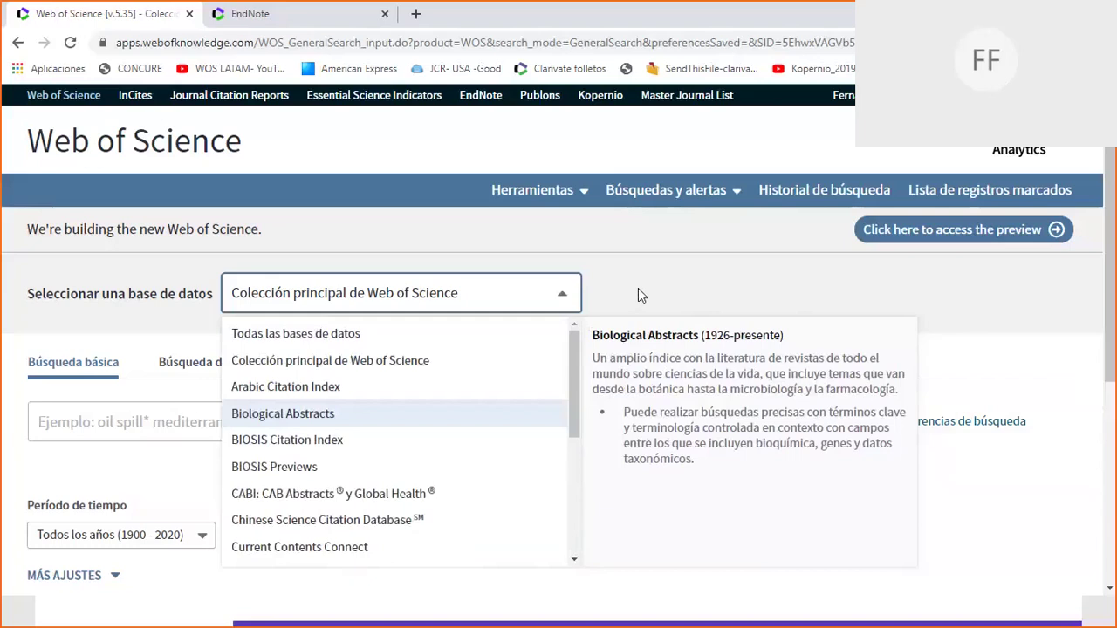
click(638, 292)
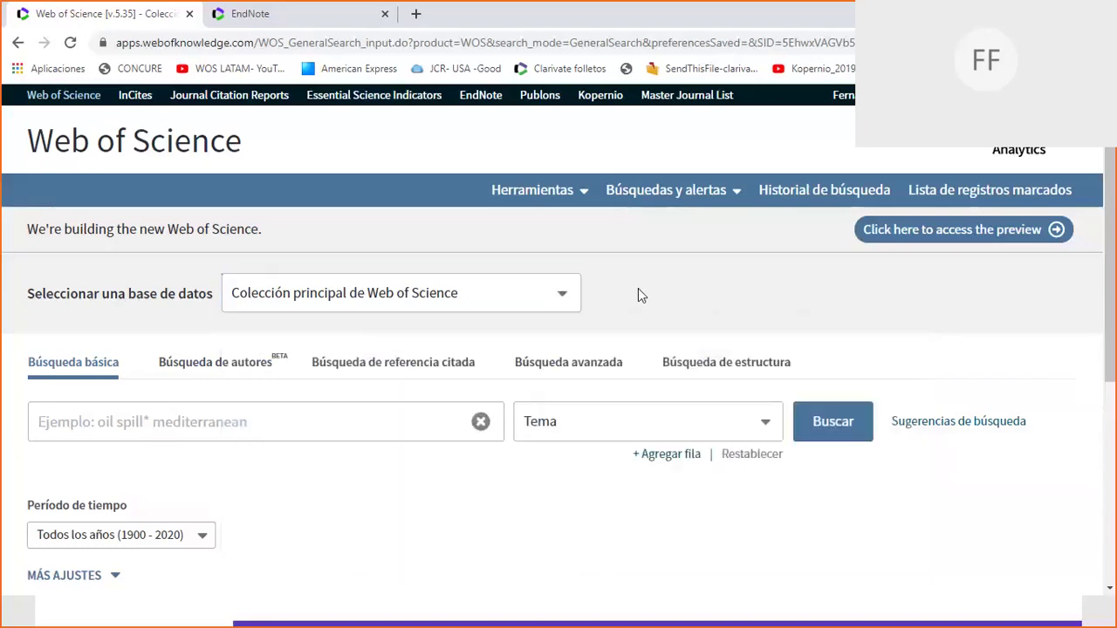
scroll(1111, 229, down, 3)
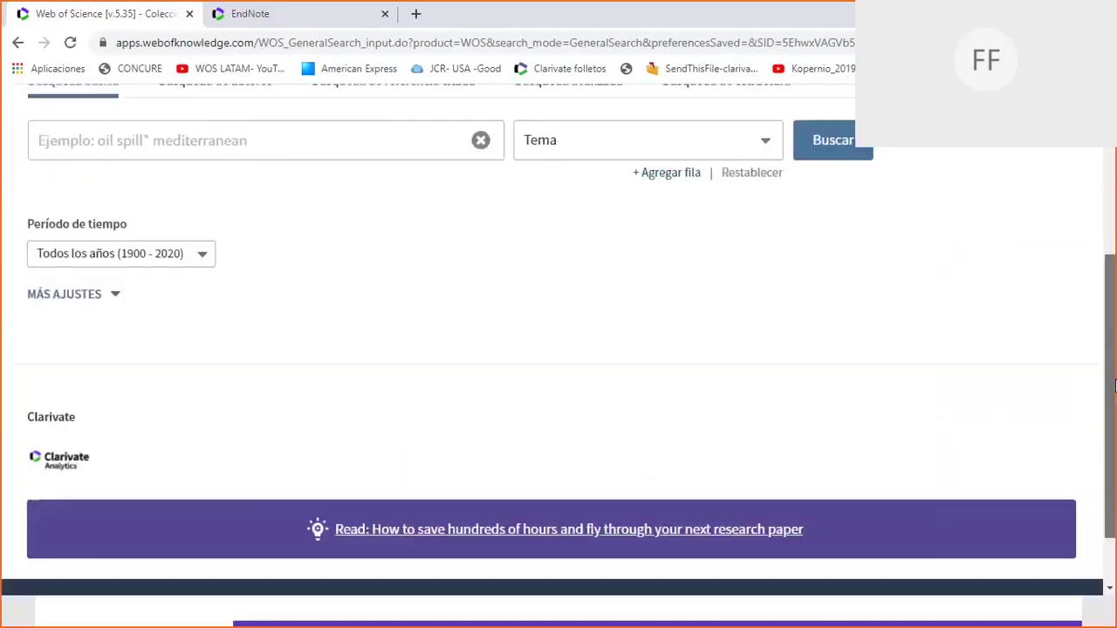
click(198, 261)
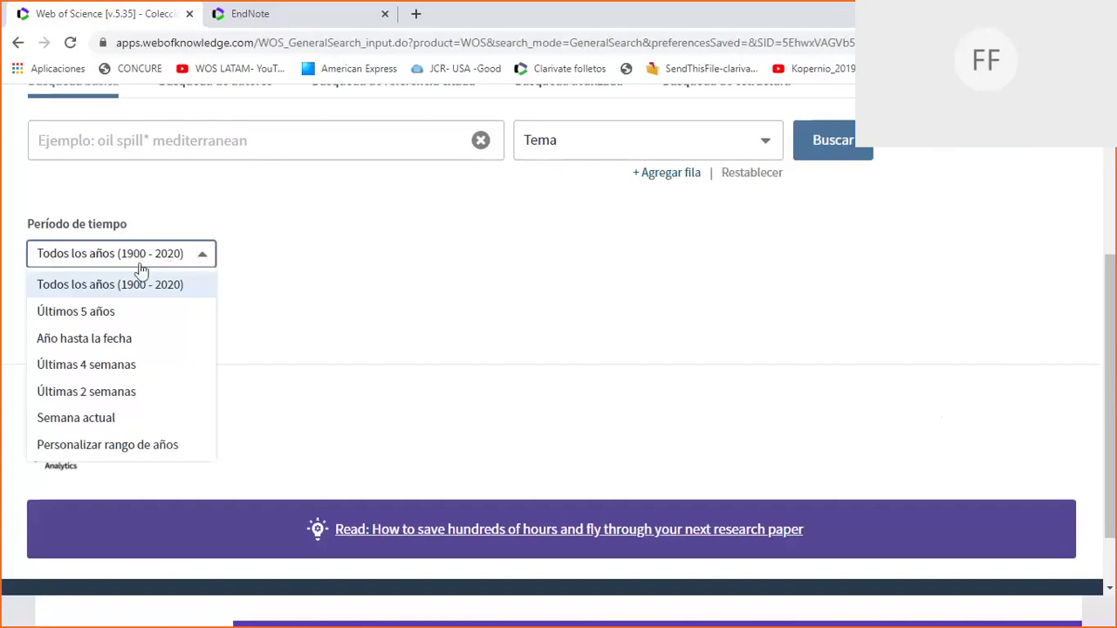
click(250, 252)
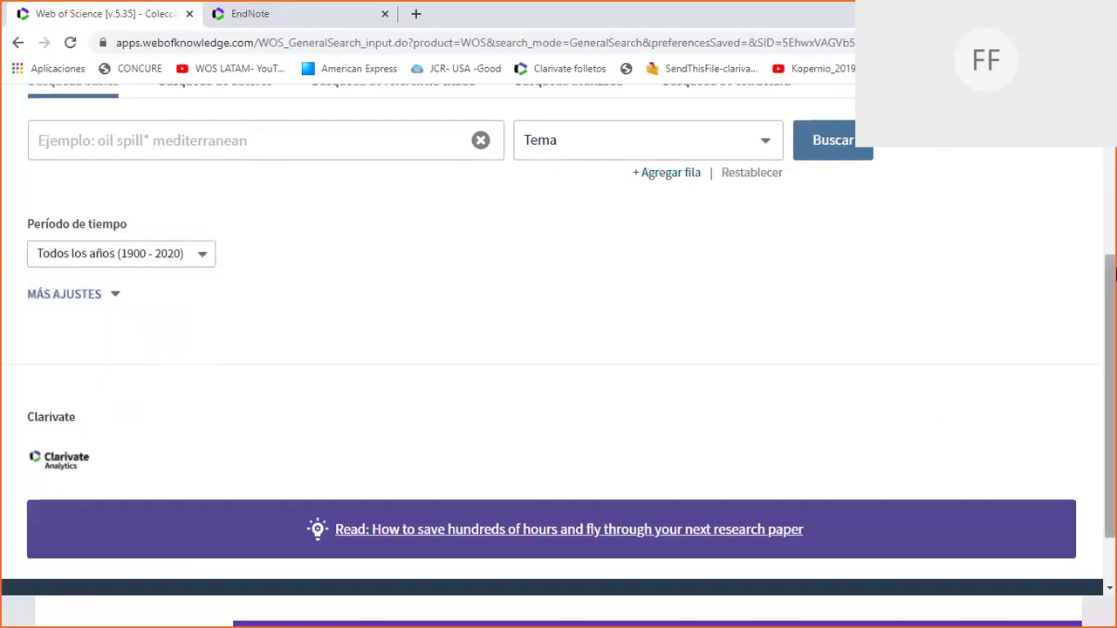
scroll(1112, 278, down, 1)
scroll(611, 288, up, 5)
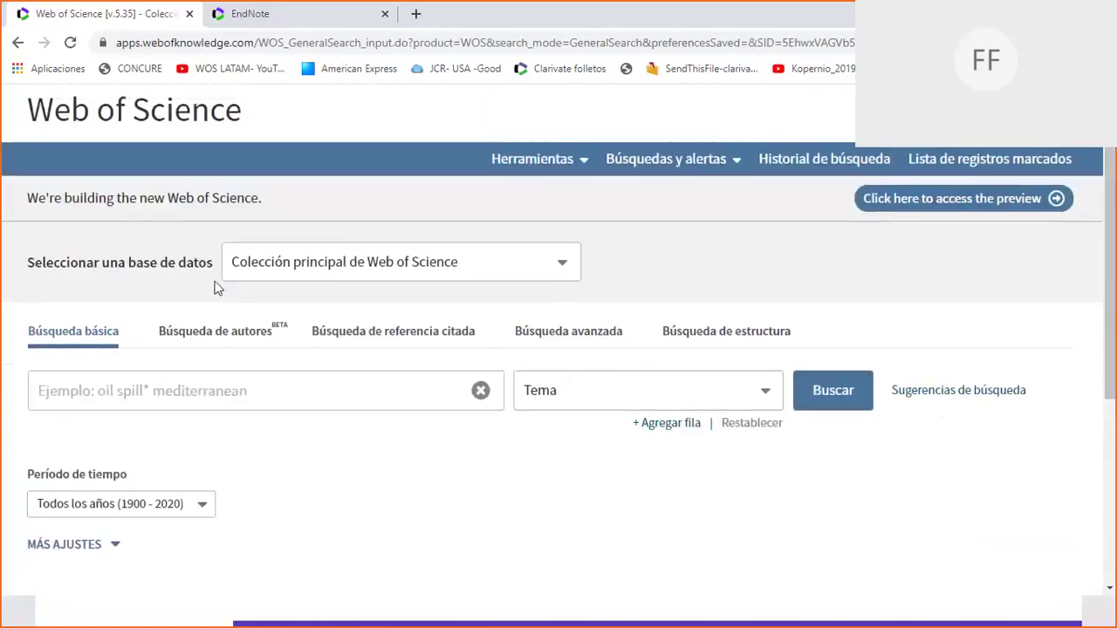
drag(1104, 391, 1103, 500)
Expand Más ajustes and toggle Science Citation Index Expanded repeatedly, leaving it checked.
click(115, 221)
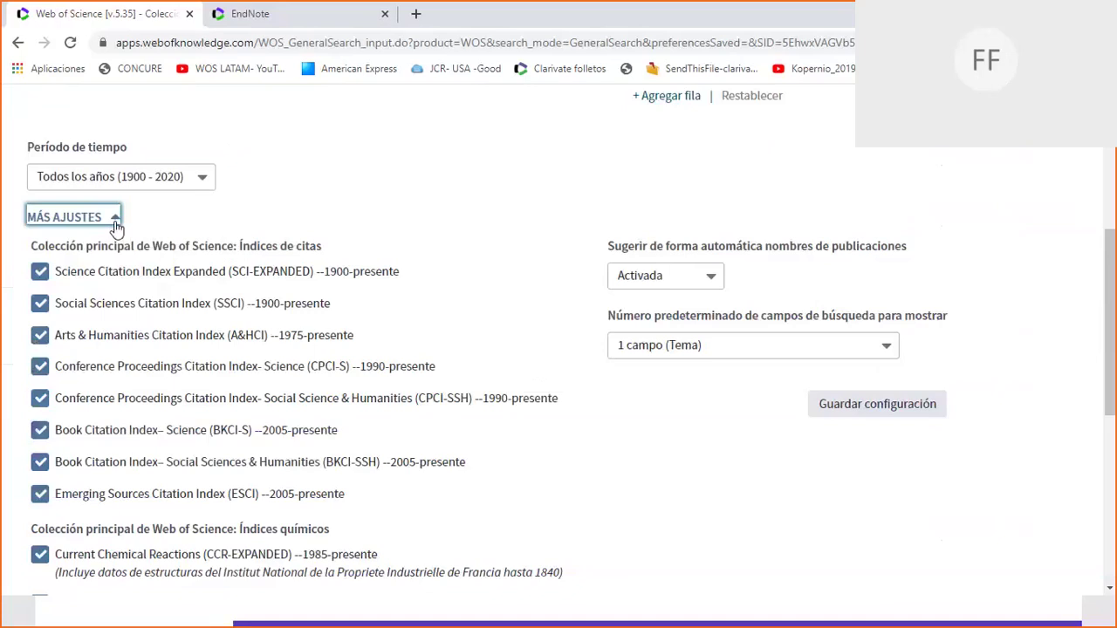
click(40, 273)
click(40, 273)
click(40, 273)
click(40, 273)
click(40, 273)
click(40, 273)
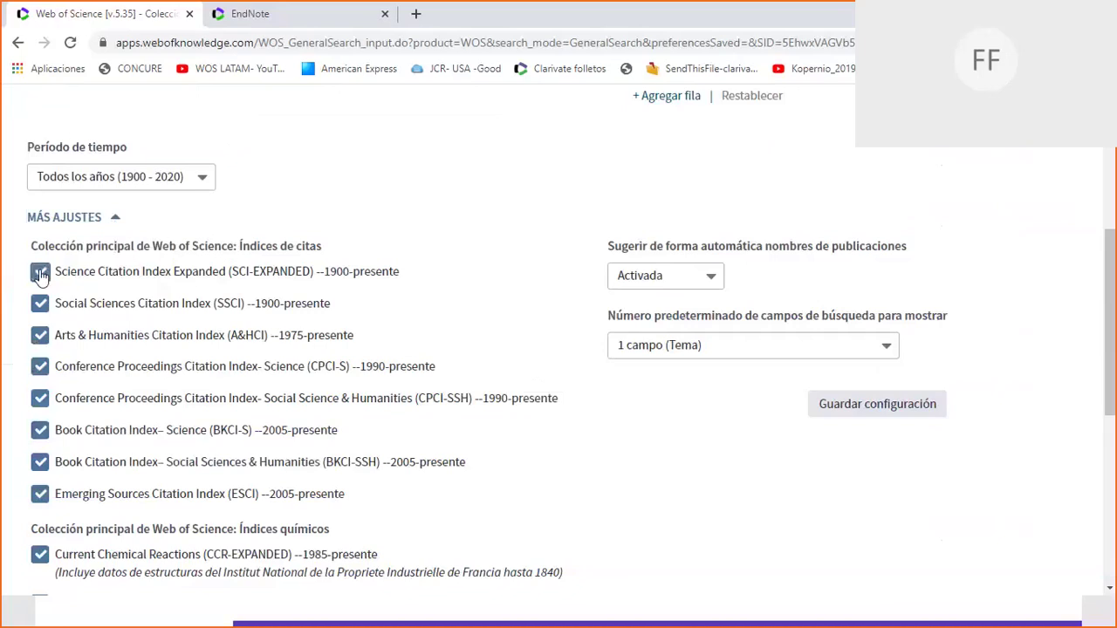
click(40, 273)
click(40, 273)
click(41, 273)
click(40, 273)
click(40, 274)
click(40, 273)
Toggle SSCI, A&HCI, CPCI-S, CPCI-SSH, BKCI-S and BKCI-SSH off and back on.
double_click(65, 306)
double_click(67, 338)
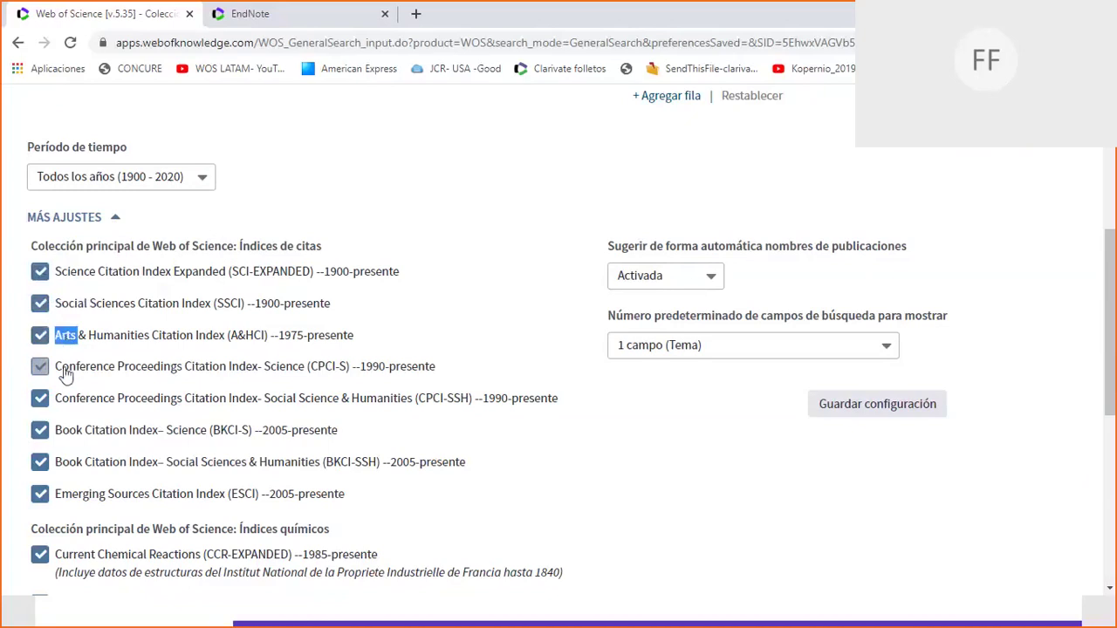
double_click(66, 371)
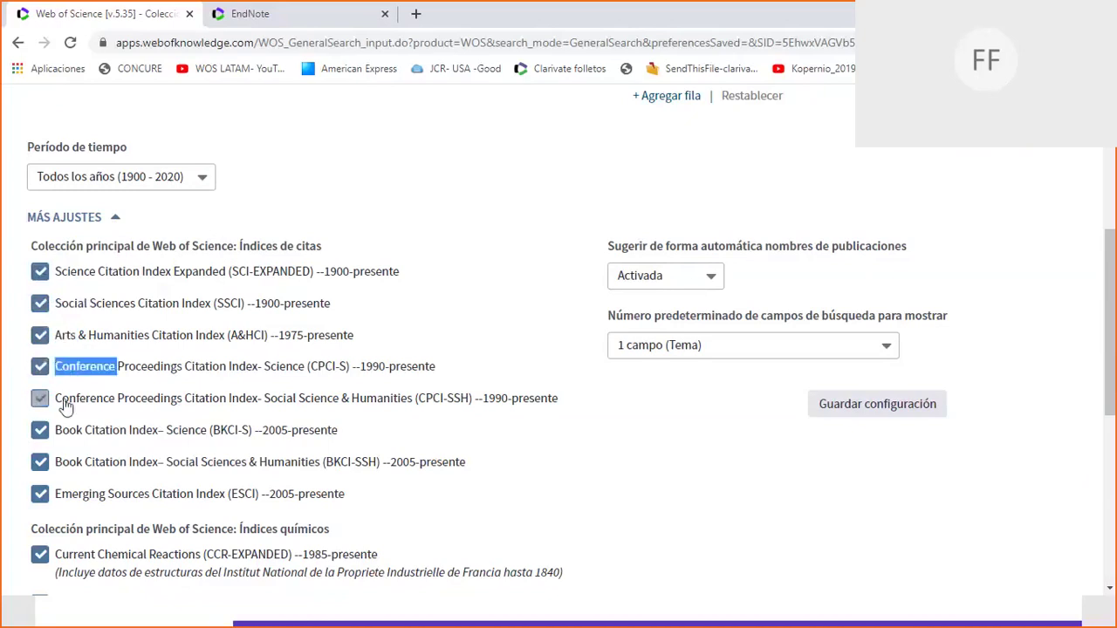
click(66, 407)
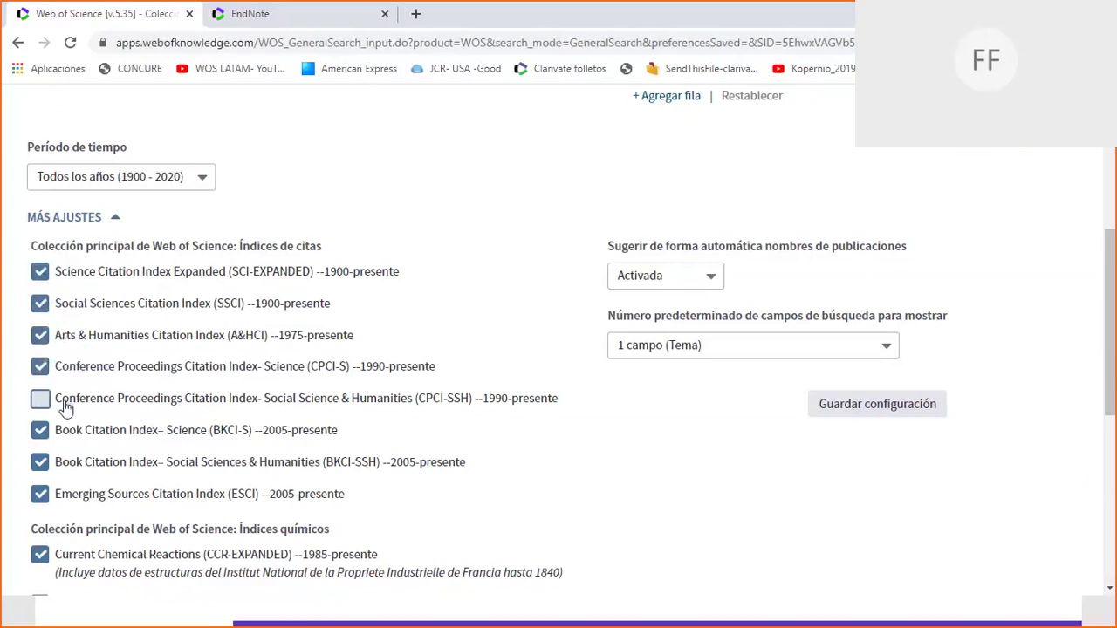
click(67, 407)
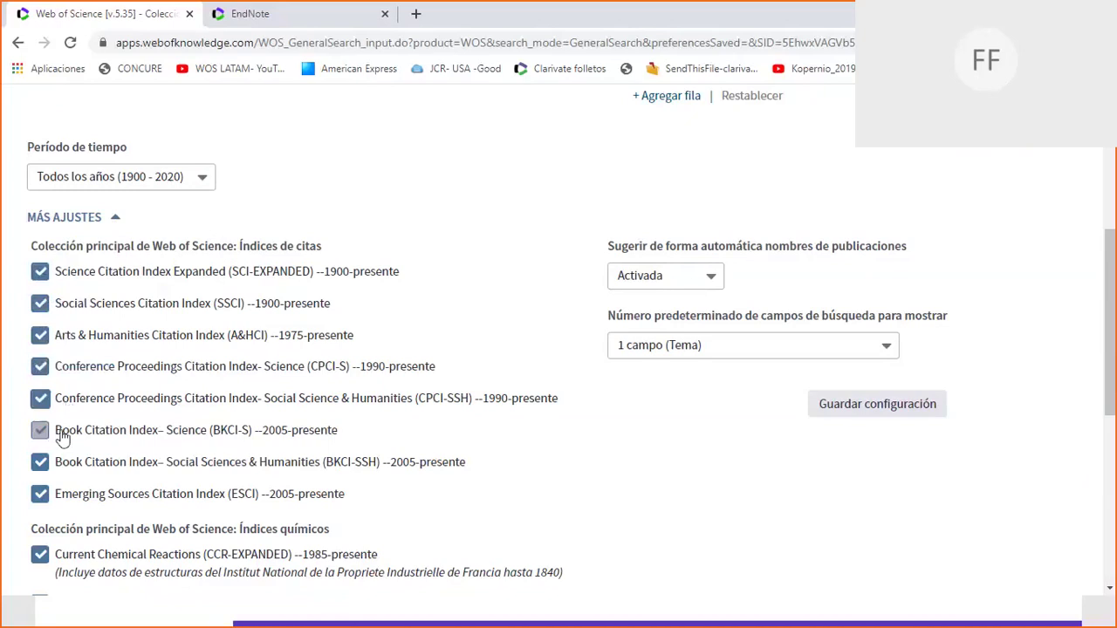
double_click(61, 436)
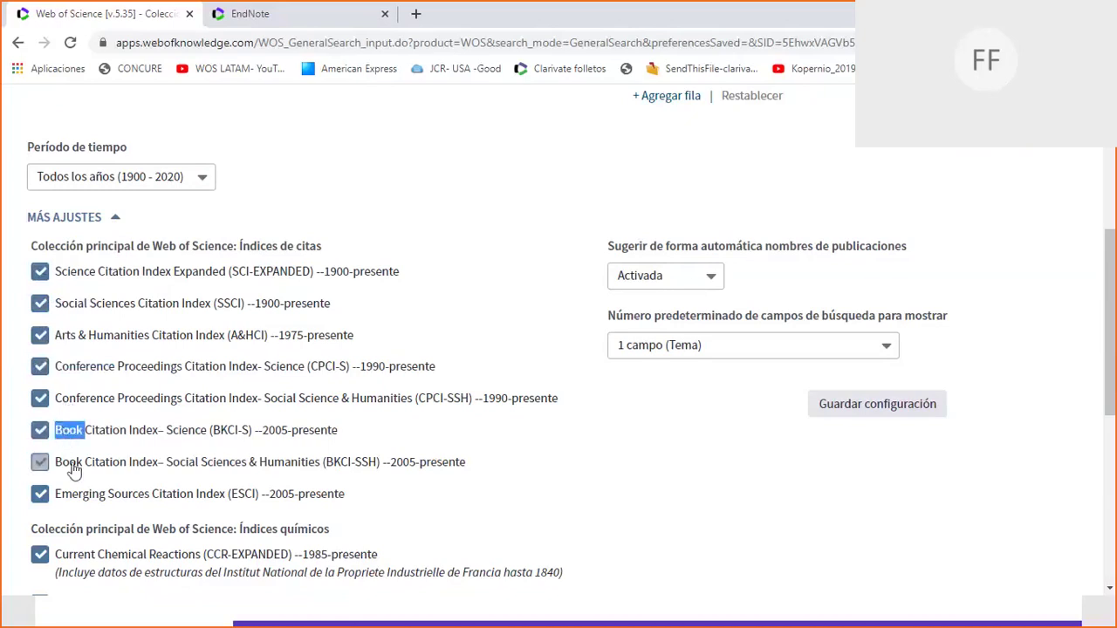
double_click(73, 469)
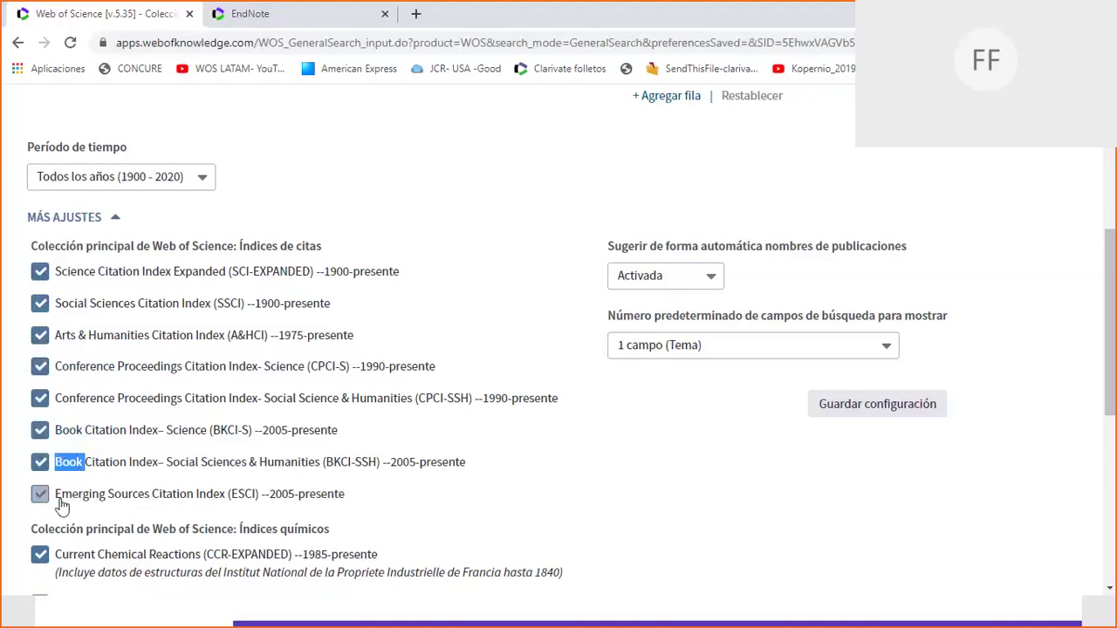
Uncheck and recheck SCI-EXPANDED, SSCI and A&HCI, then toggle the Current Chemical Reactions index.
click(38, 275)
click(40, 302)
click(40, 335)
click(40, 303)
click(40, 272)
click(40, 335)
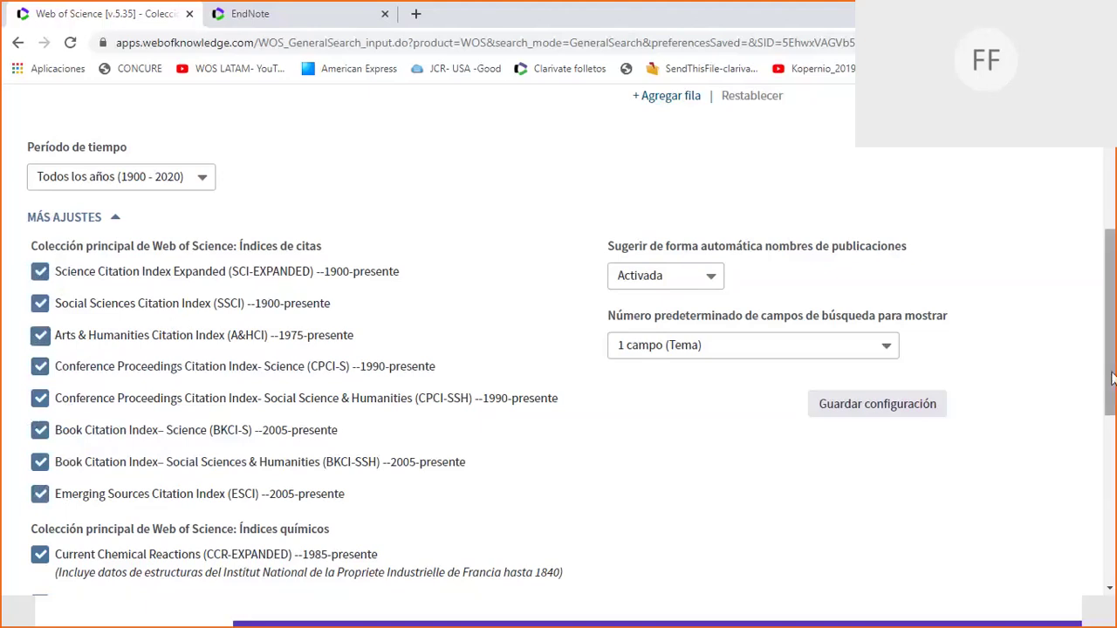
drag(1113, 364, 1113, 427)
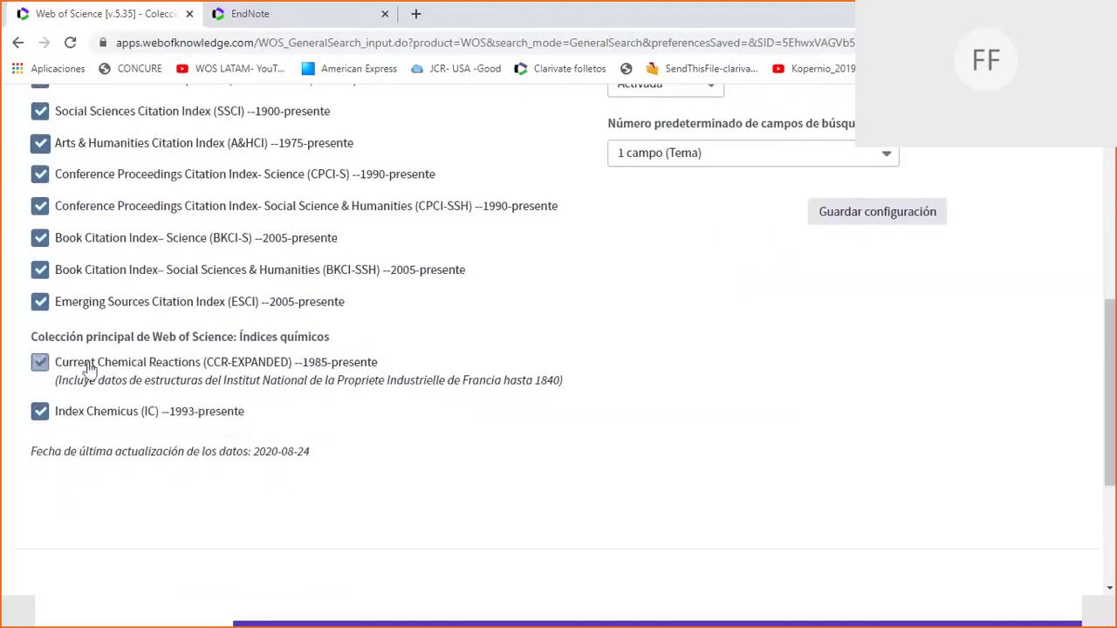
click(40, 411)
scroll(1113, 455, up, 10)
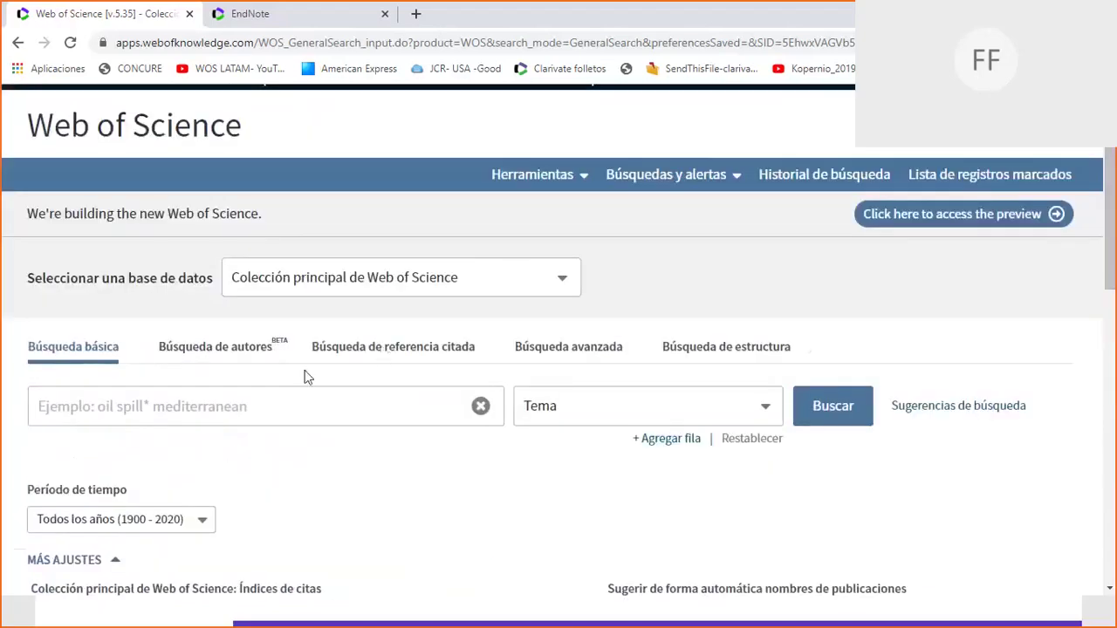
Search Tema 'energy' across all years, mark the 3.437.825 results count, then go to the EndNote tab.
click(232, 402)
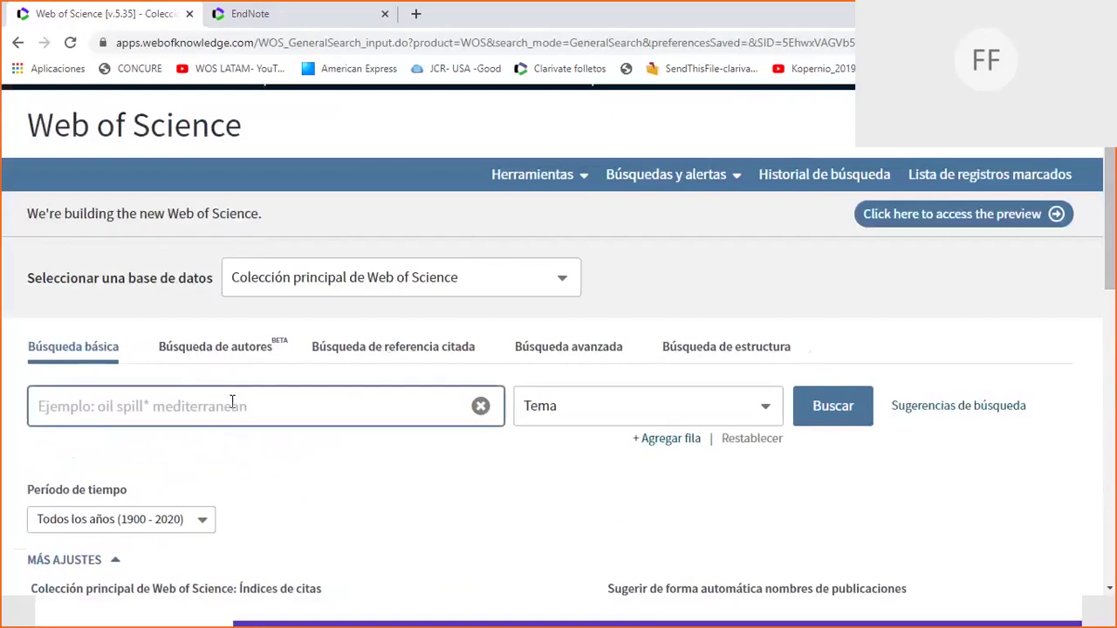
text(energy)
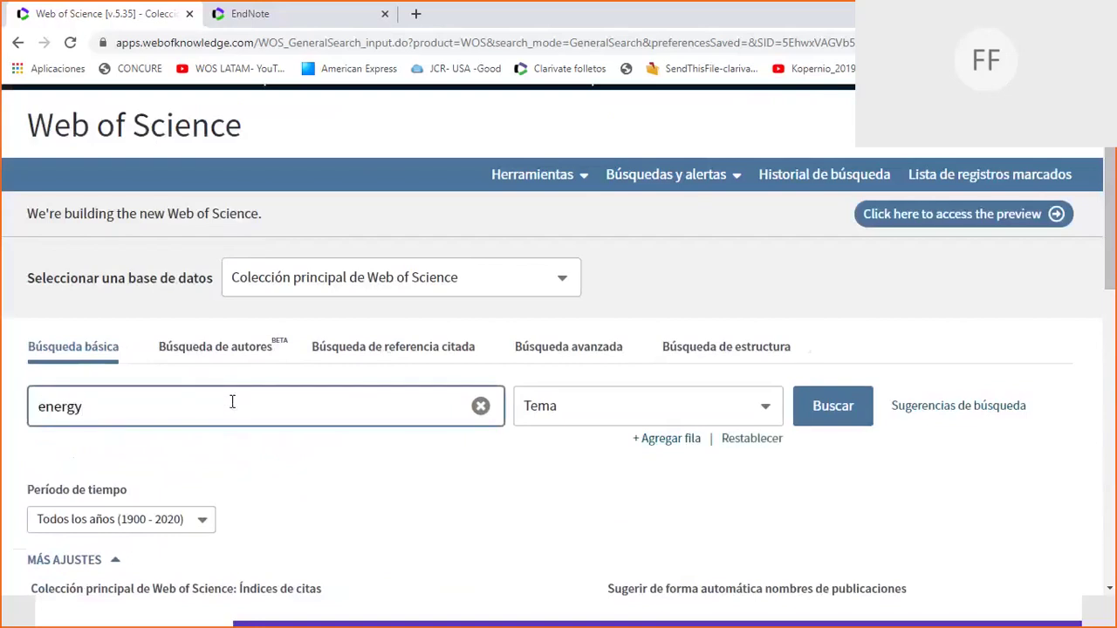
click(844, 416)
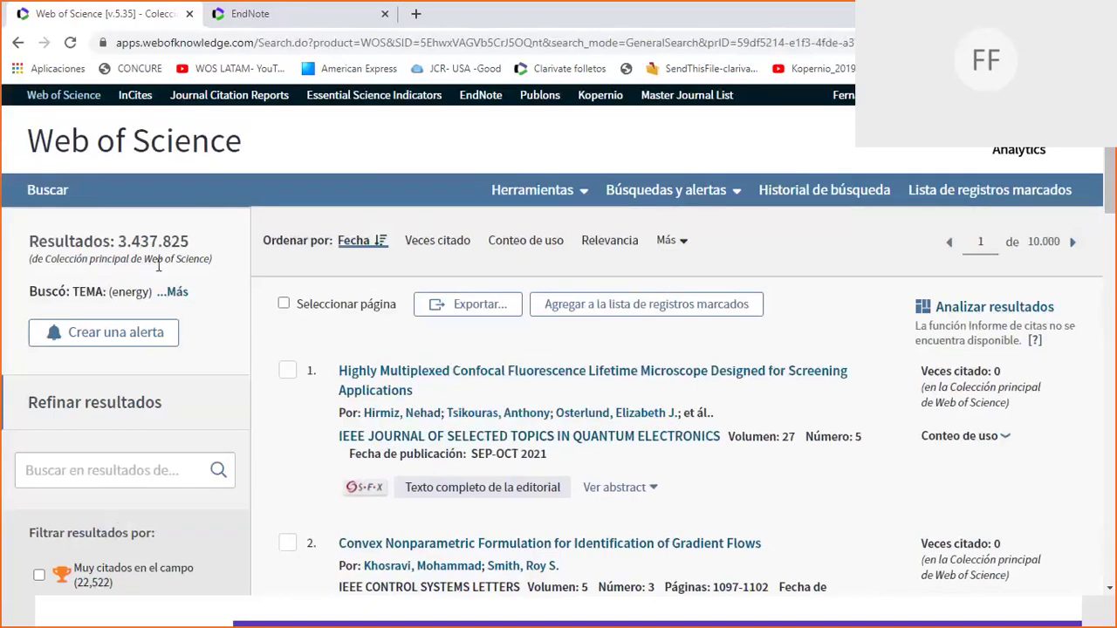
drag(119, 243, 199, 241)
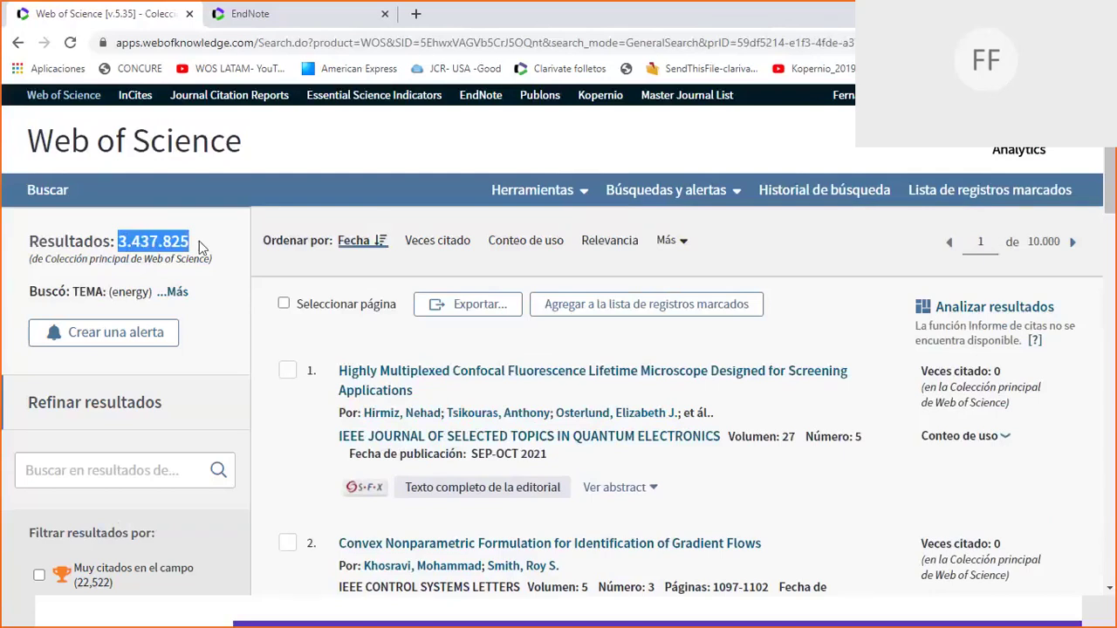
click(253, 14)
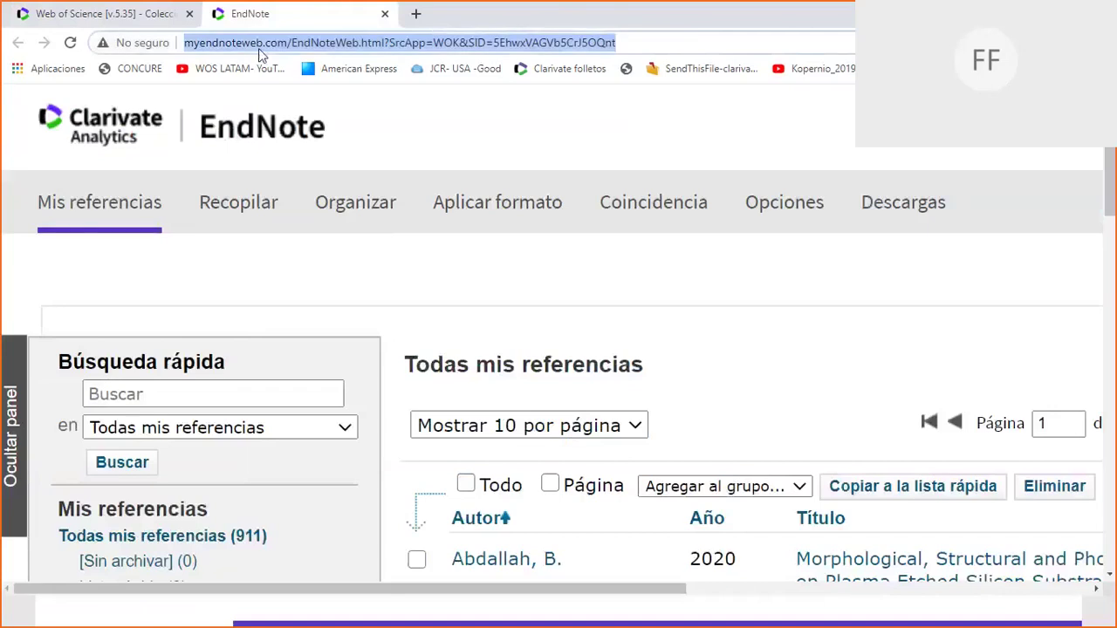
Search Google for 'energy' and mark the result count of about 2,720,000,000.
text(gogo)
key(Return)
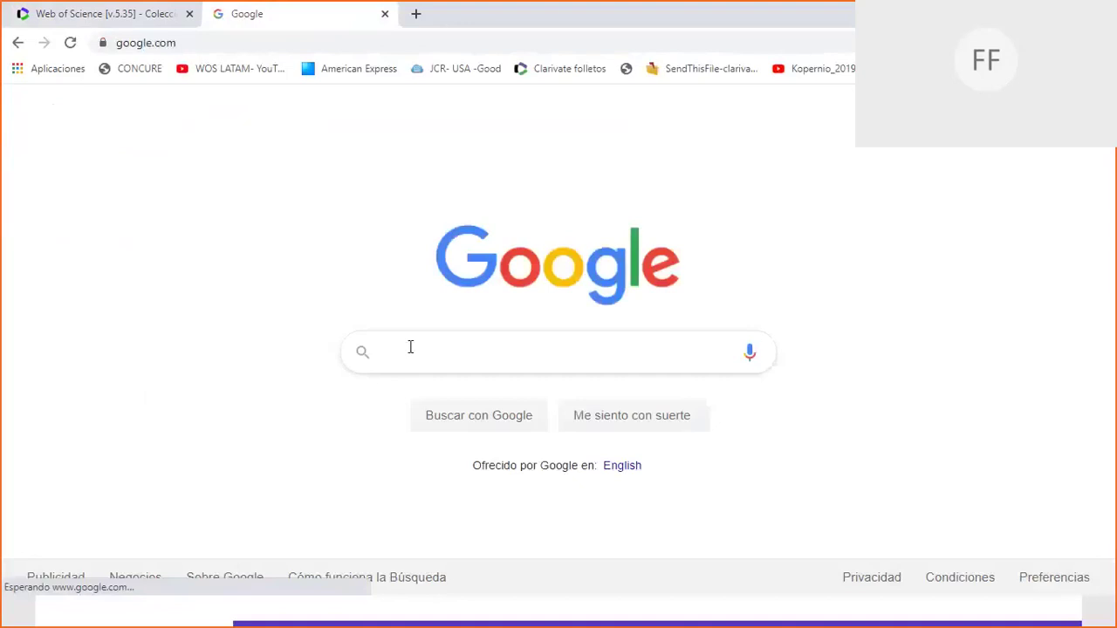
click(410, 347)
text(energy)
key(Return)
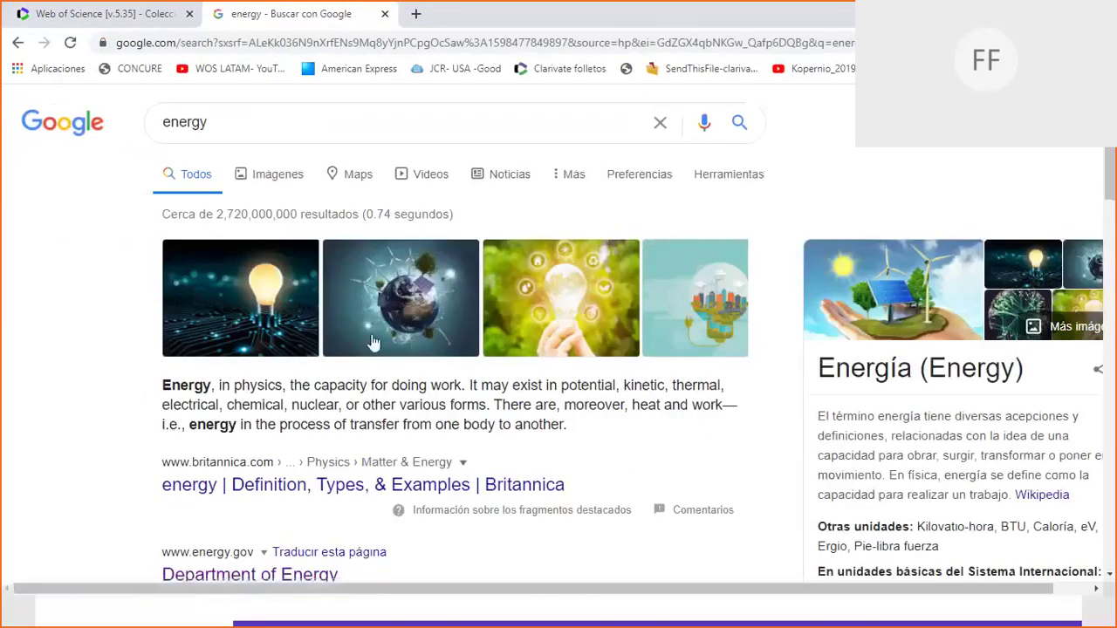
drag(215, 217, 297, 222)
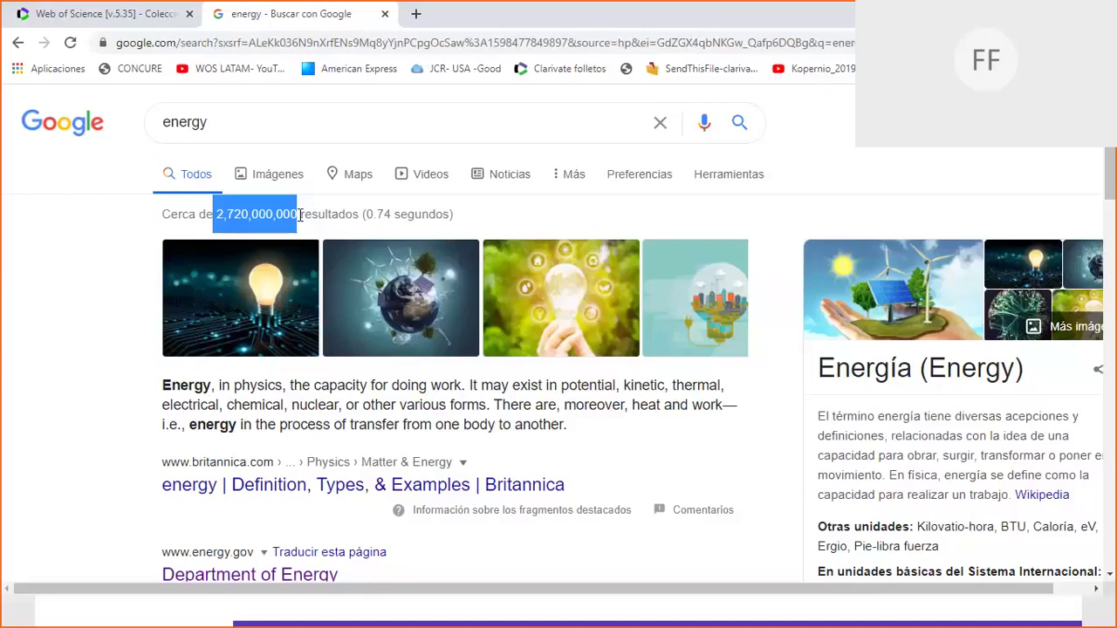
Compare against the Web of Science results, dismiss the low-battery alert, and close the Google tab.
click(113, 22)
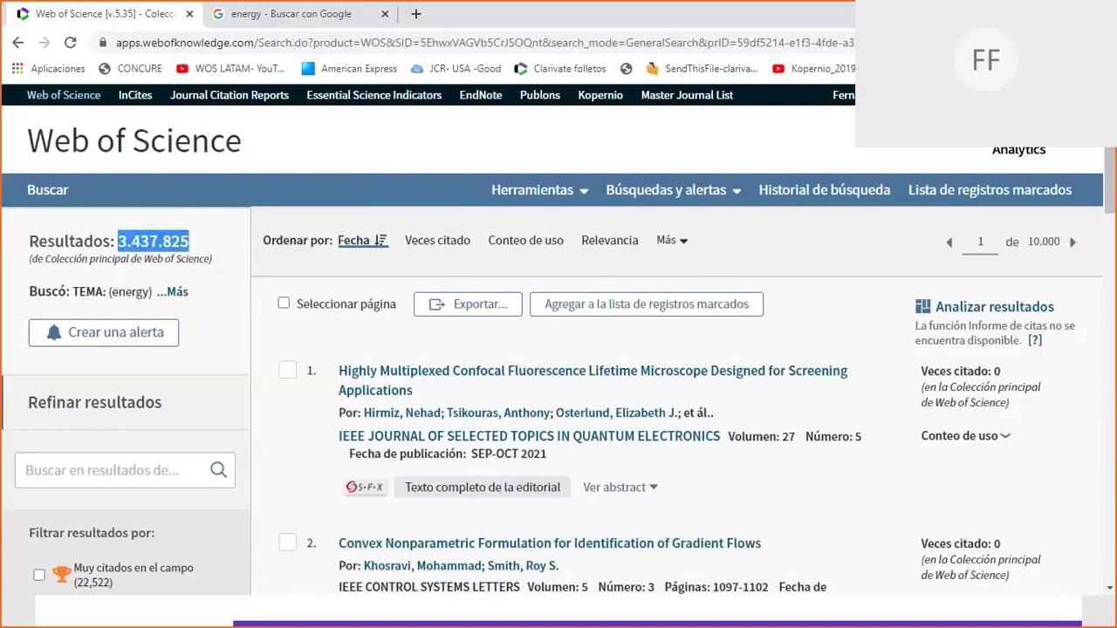
click(299, 19)
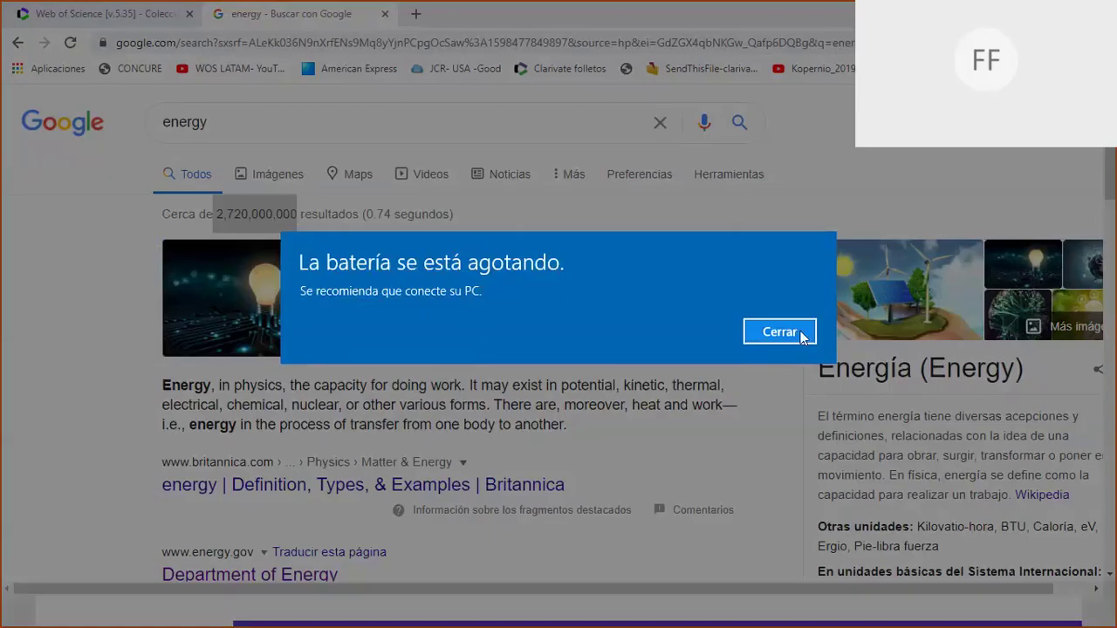
click(801, 329)
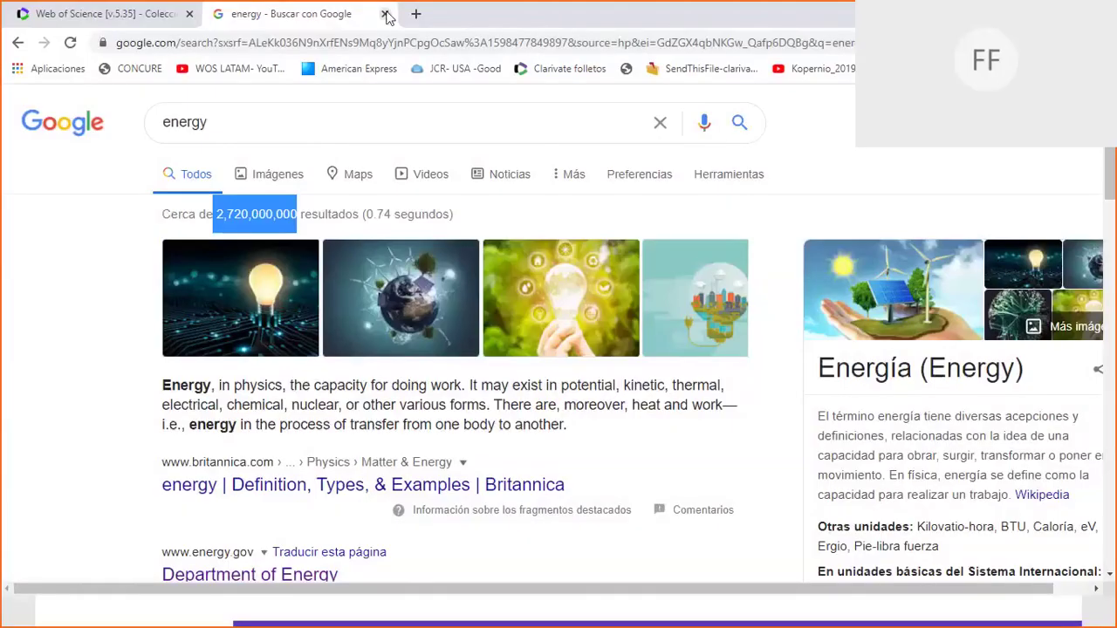
click(386, 15)
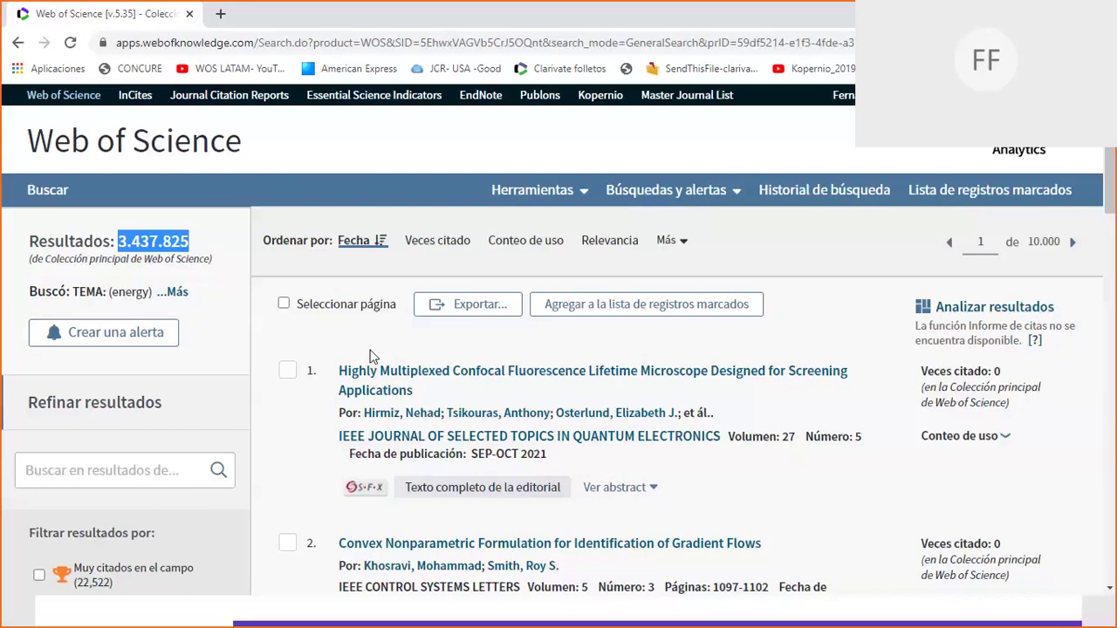
drag(550, 455, 349, 455)
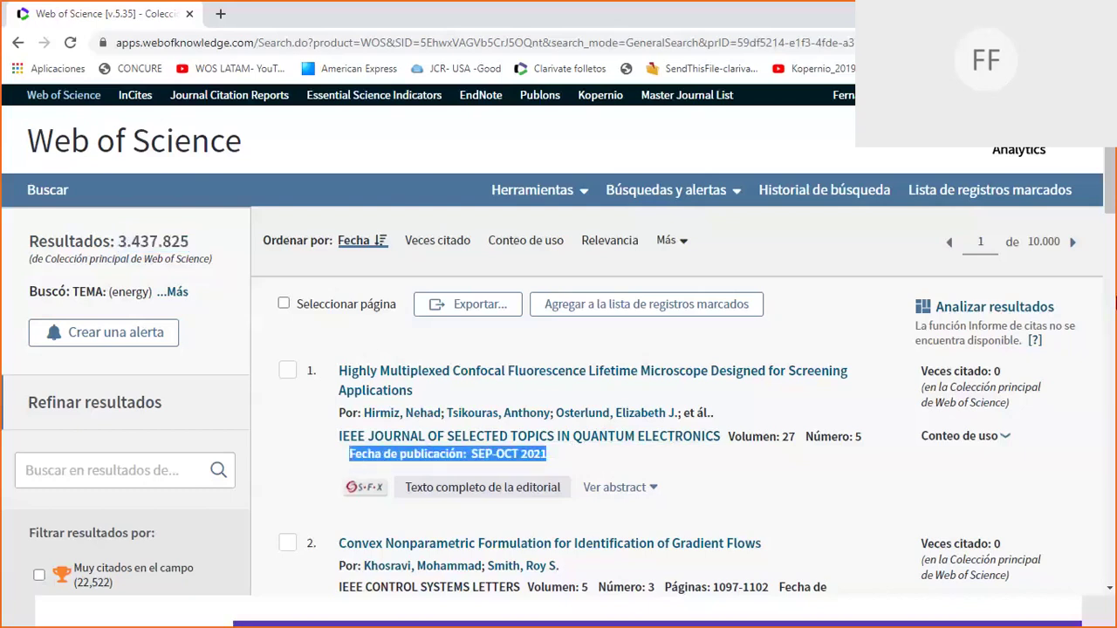
drag(1113, 225, 1114, 223)
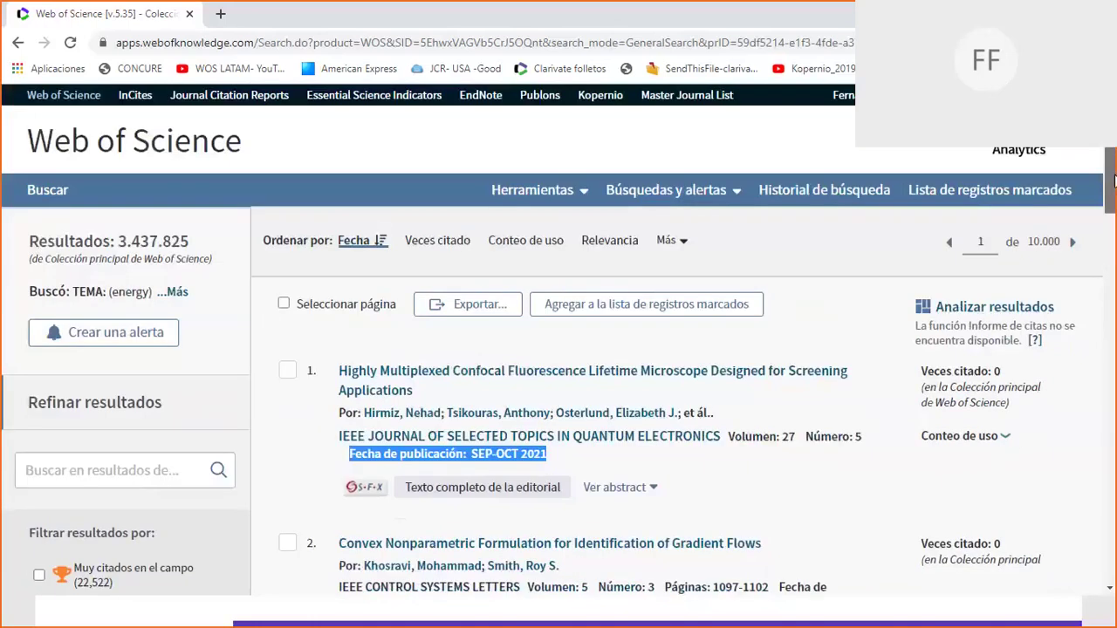
click(597, 349)
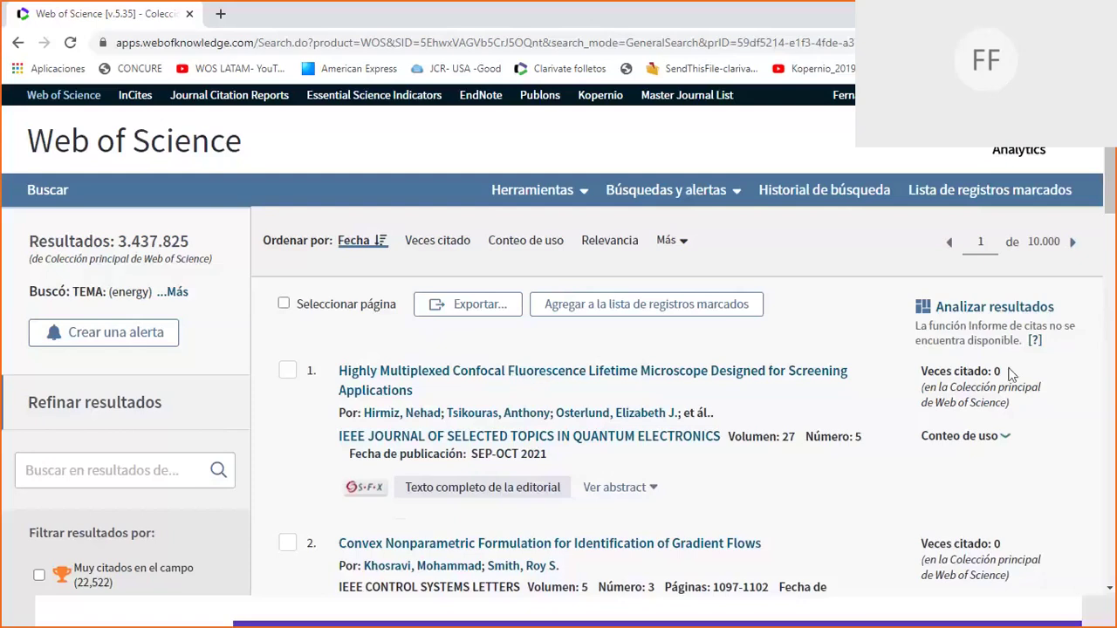
drag(1000, 371, 923, 371)
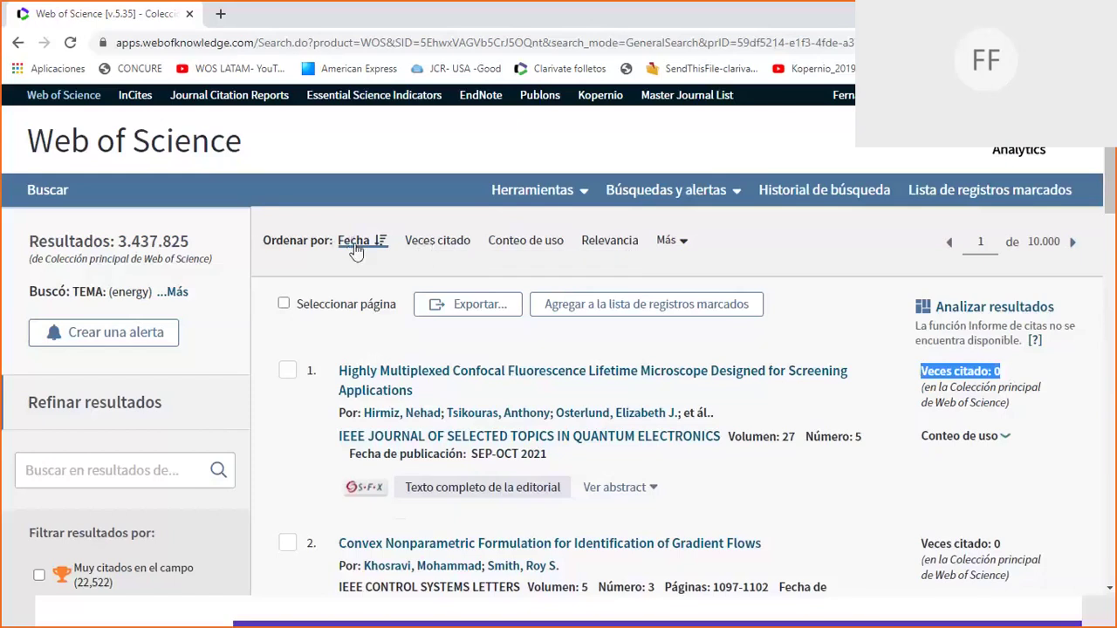
Sort the energy results by Veces citado so the 96,159-citation paper leads.
click(439, 243)
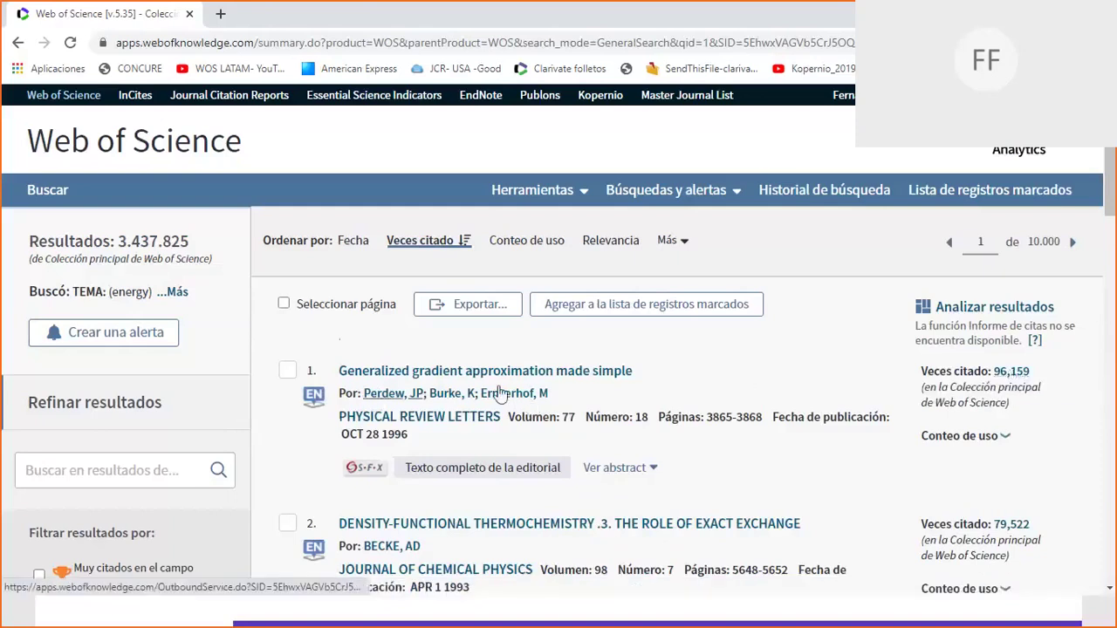
Open 'Generalized gradient approximation made simple', select its title, and scroll to its 47 cited references.
click(467, 375)
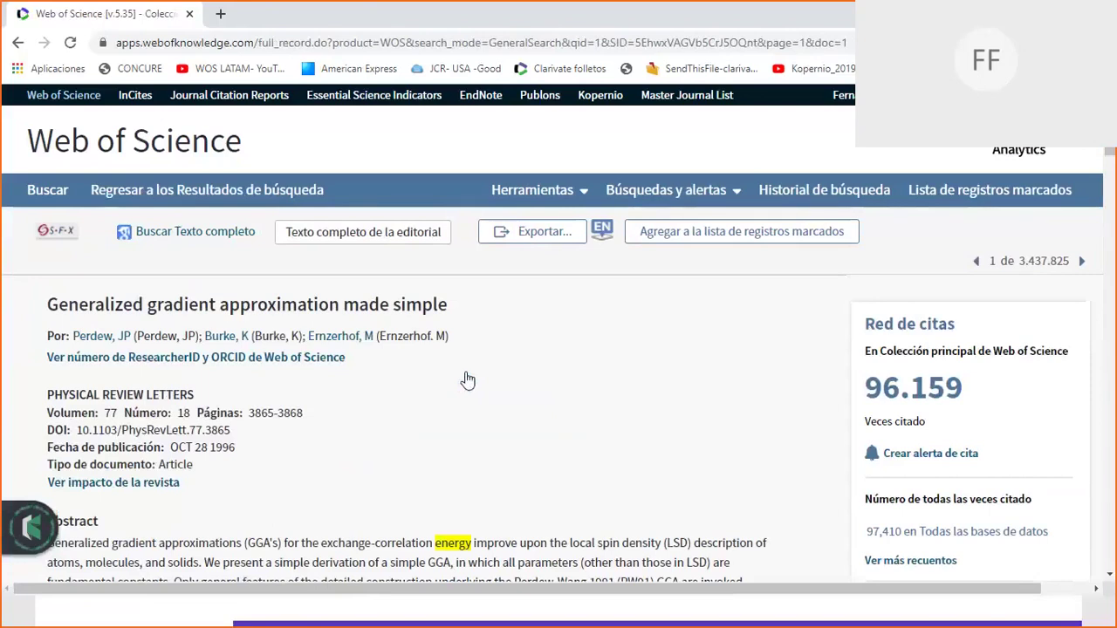
triple_click(225, 306)
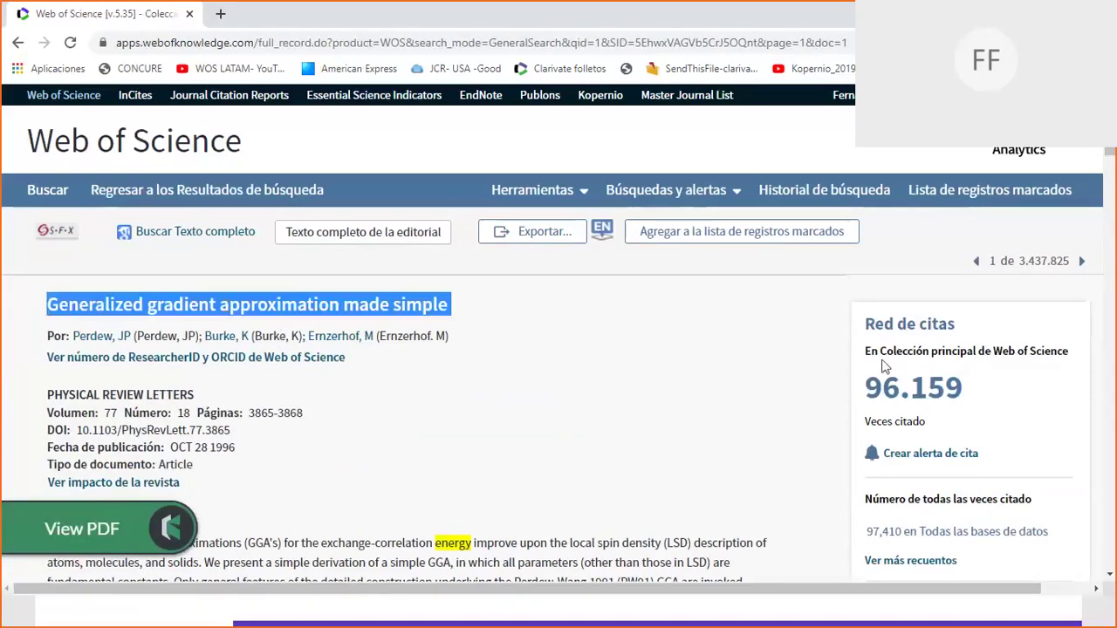
drag(1110, 151, 1106, 317)
click(756, 306)
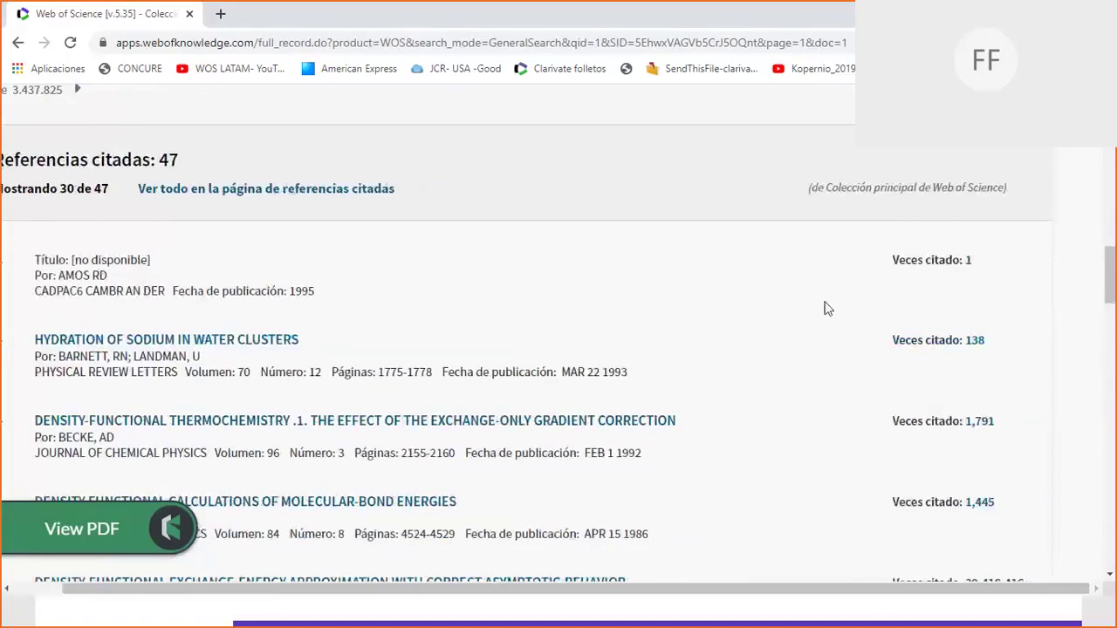
drag(644, 588, 505, 590)
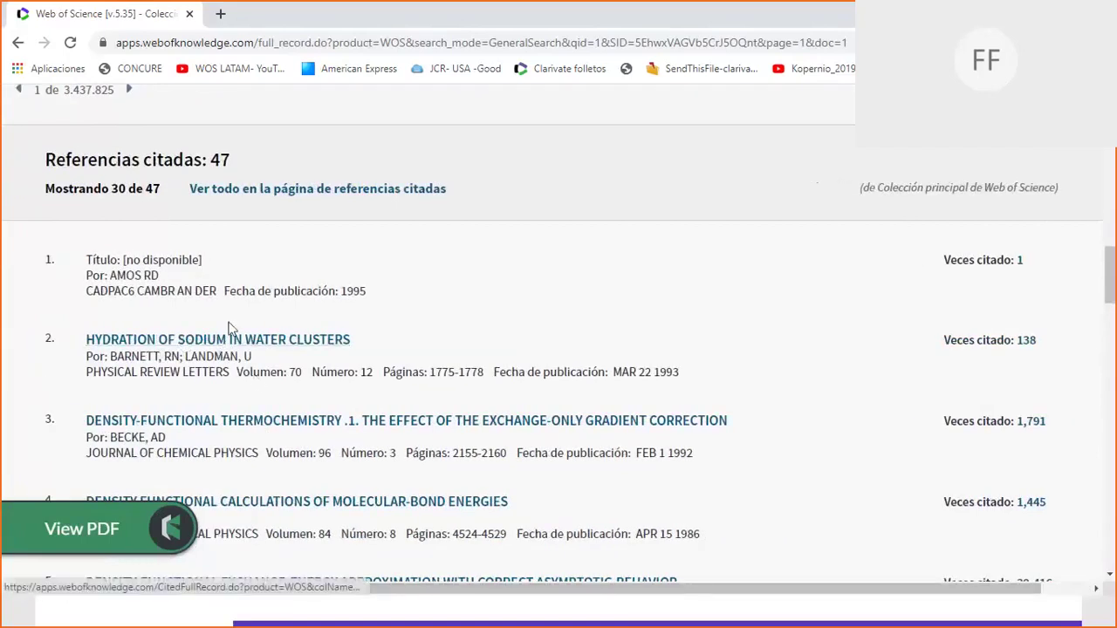
scroll(273, 425, down, 1)
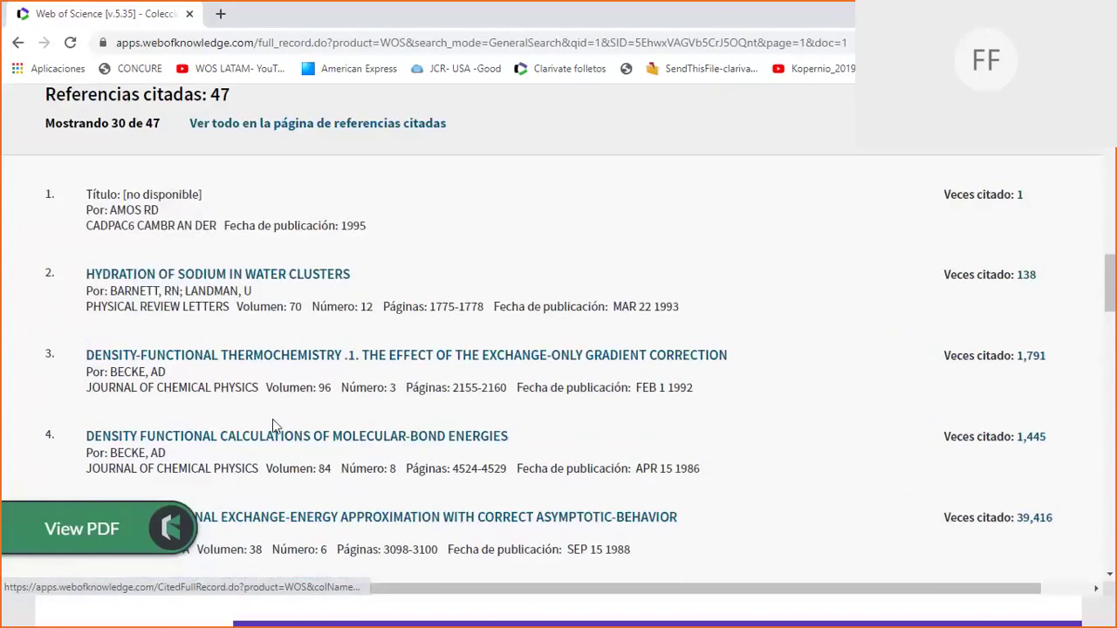
scroll(321, 522, down, 2)
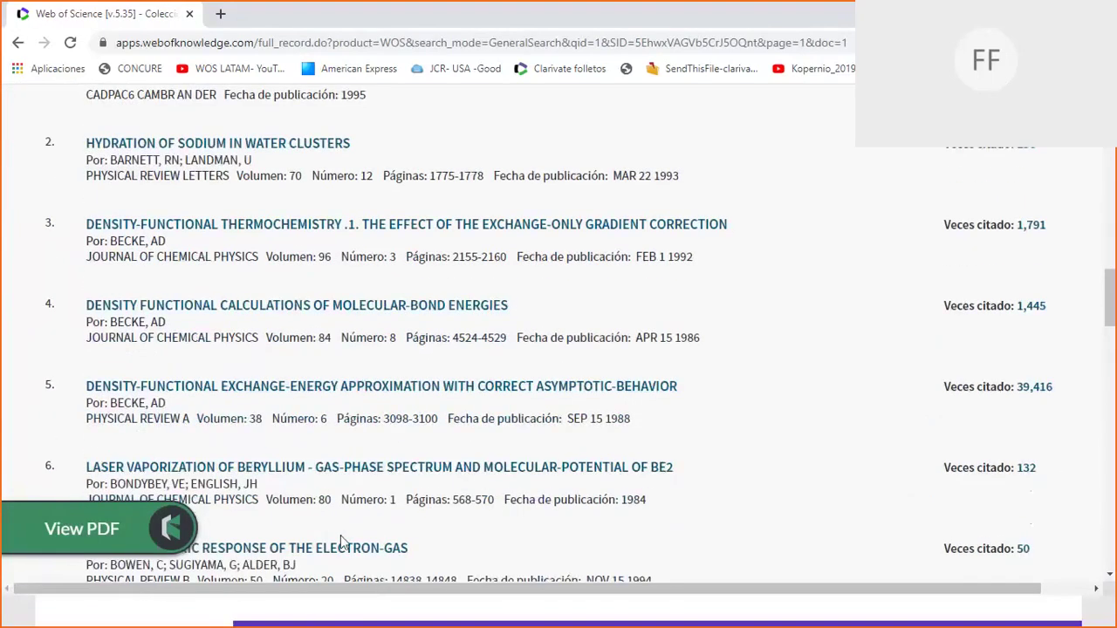
scroll(348, 554, down, 1)
scroll(348, 554, down, 1)
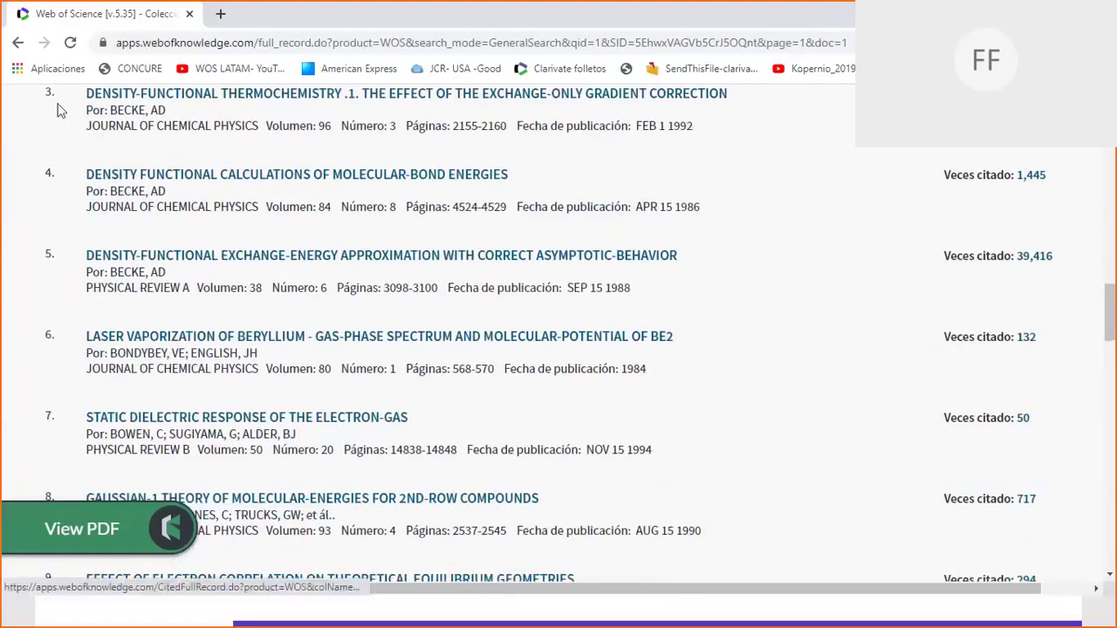
drag(1110, 328, 1083, 544)
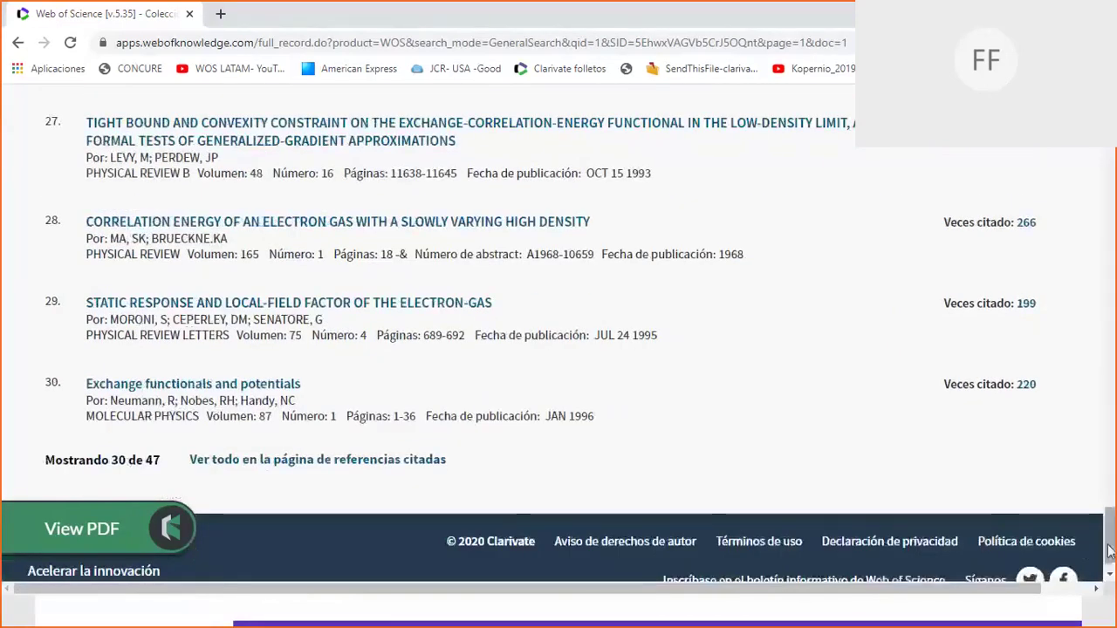
drag(1104, 552, 1111, 467)
drag(1059, 397, 943, 396)
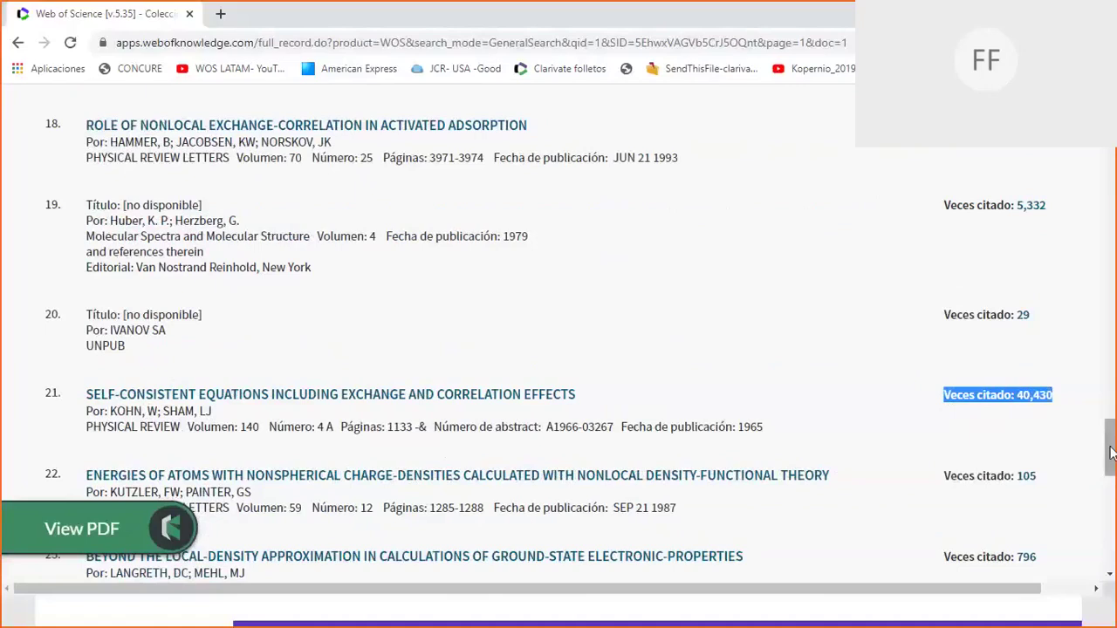
Scroll through the full record, then return to the basic search page via the Web of Science logo.
drag(1113, 445, 1108, 177)
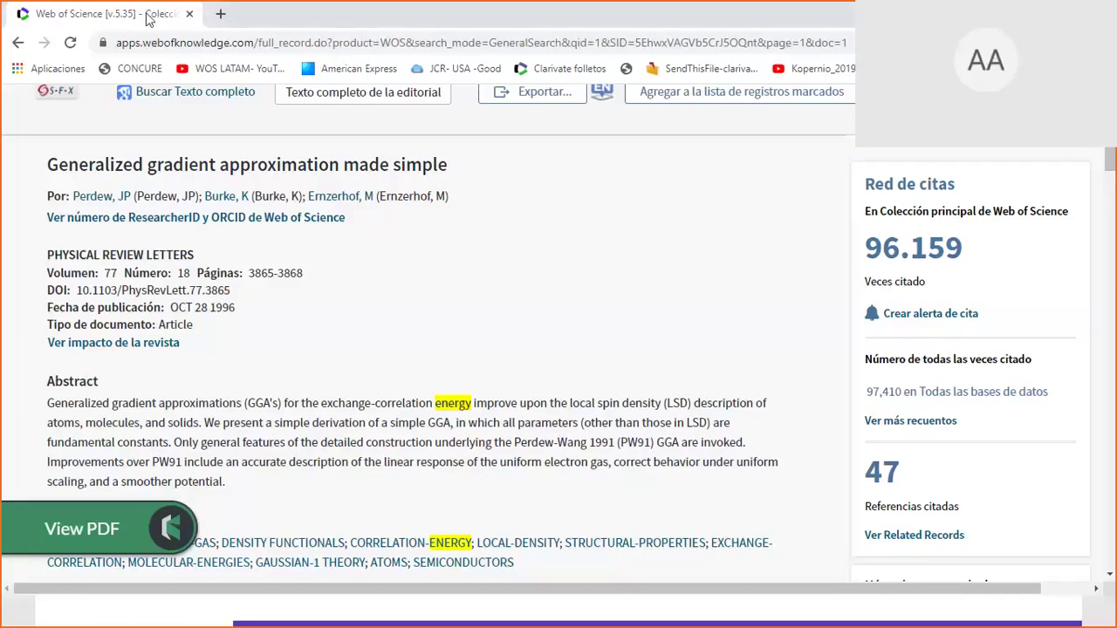
scroll(114, 193, up, 2)
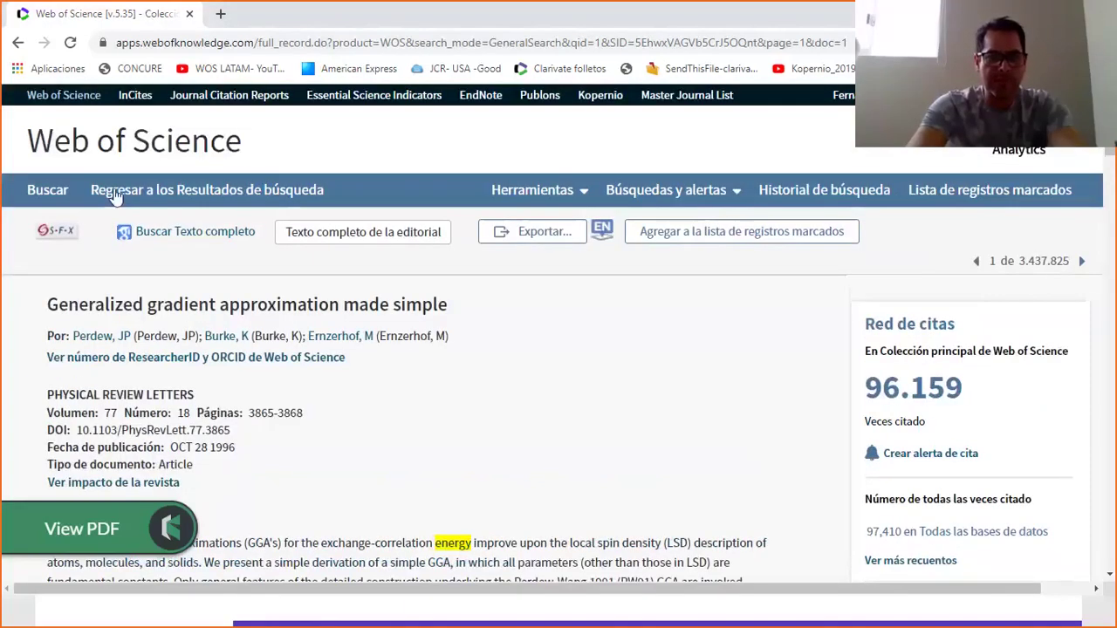
click(152, 159)
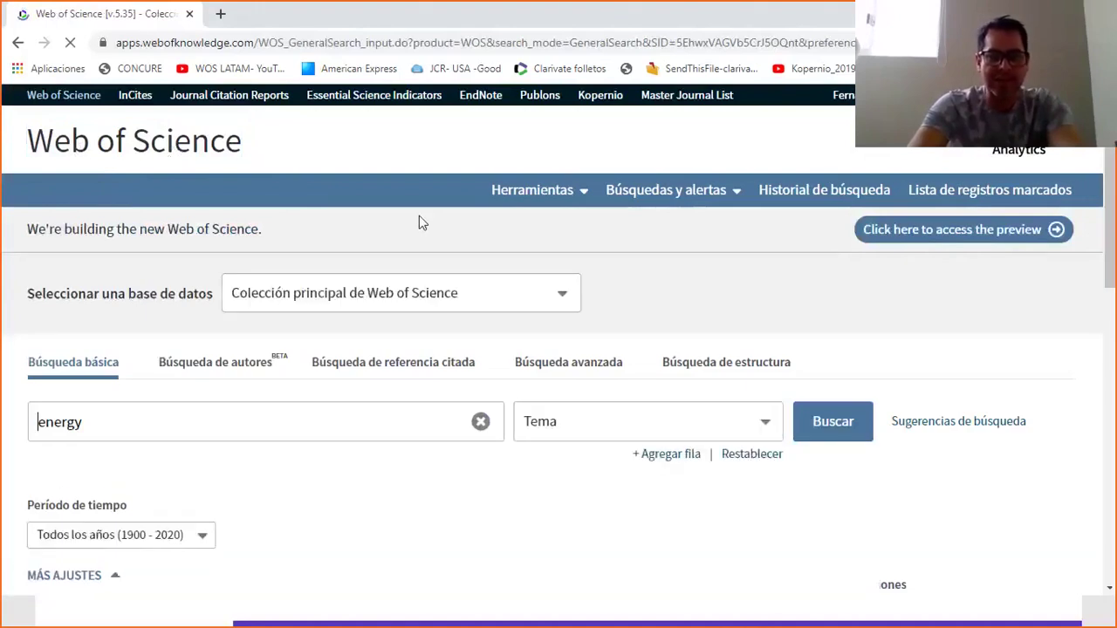
Expand the 'Seleccionar una base de datos' list and read through each database's description.
drag(128, 295, 301, 295)
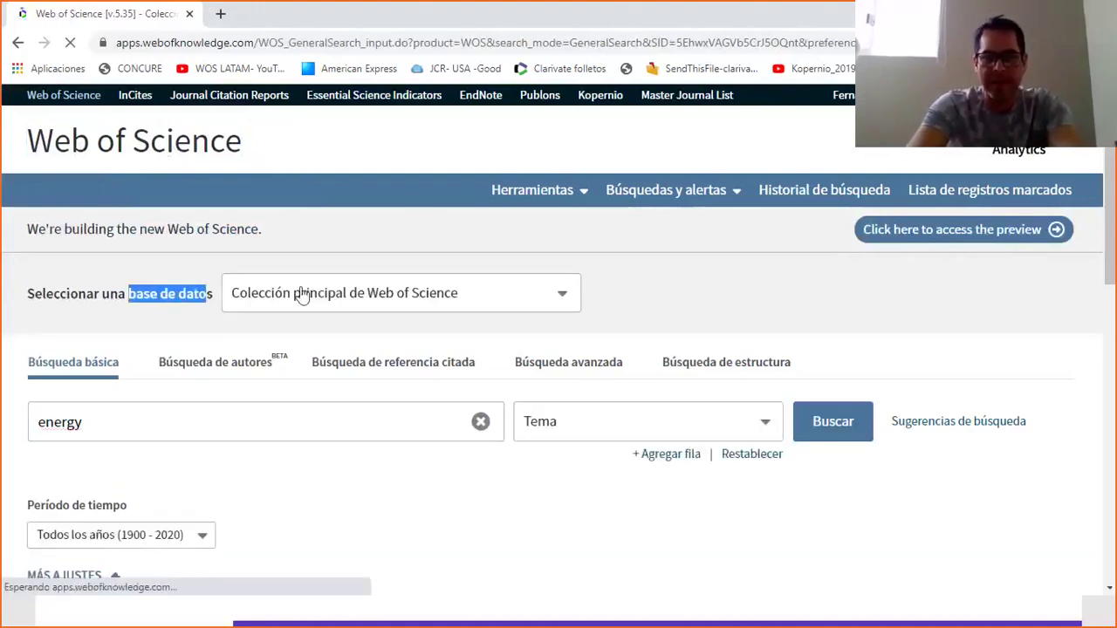
click(564, 298)
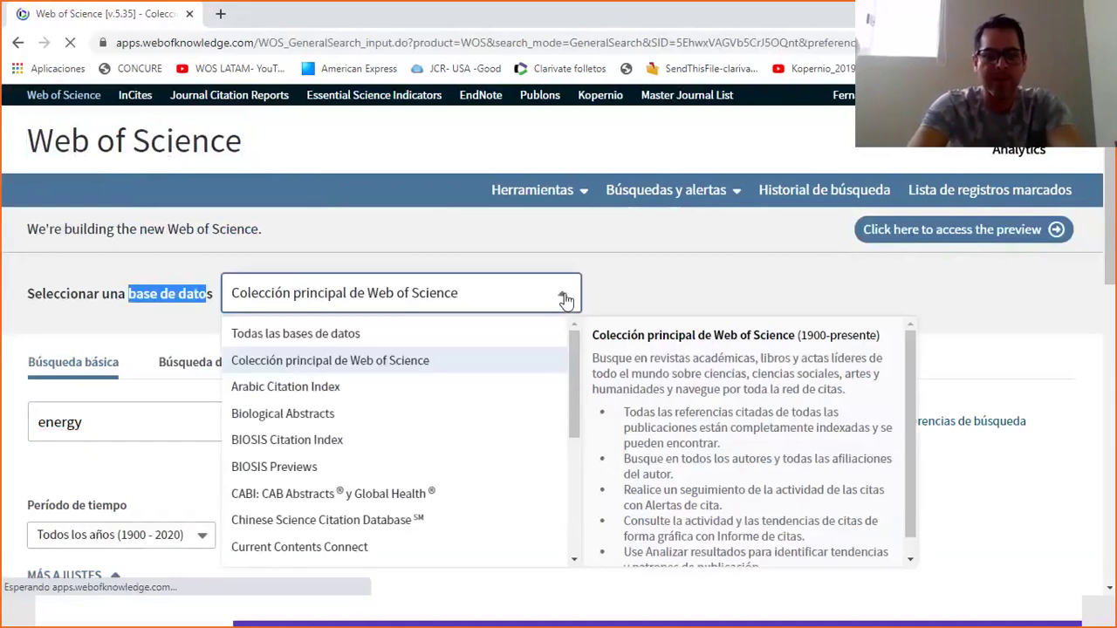
drag(575, 339, 574, 344)
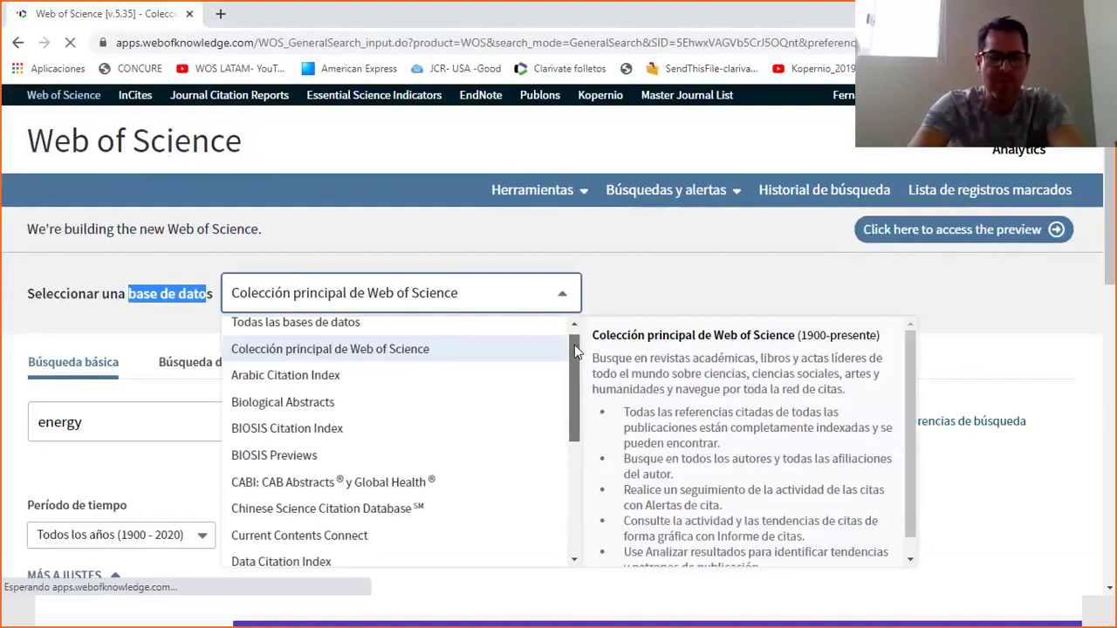
drag(572, 345, 572, 349)
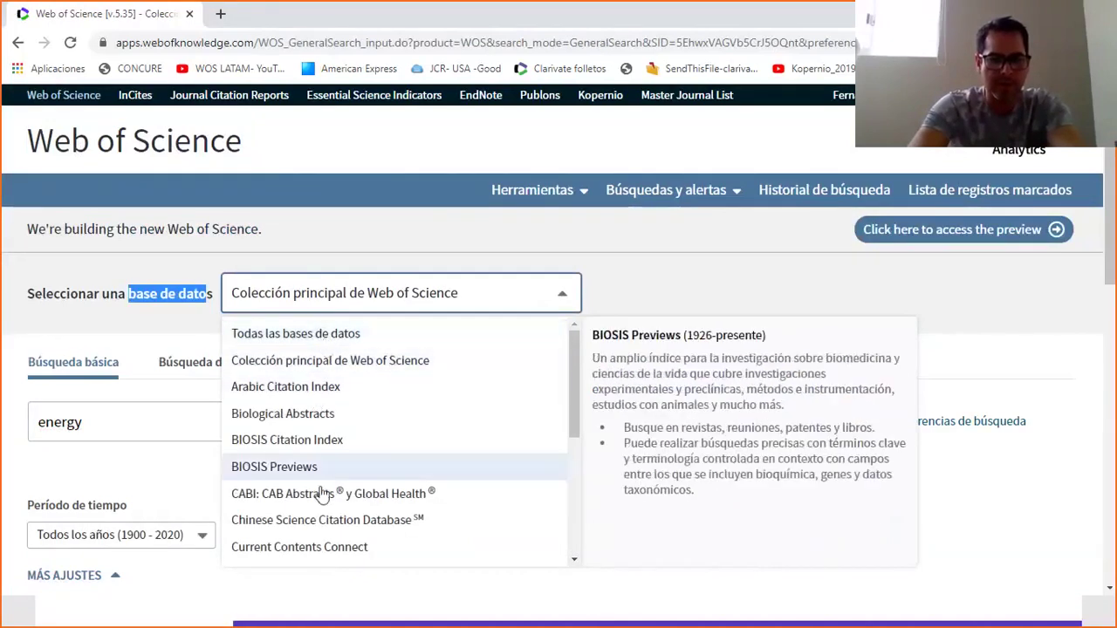
scroll(572, 440, down, 1)
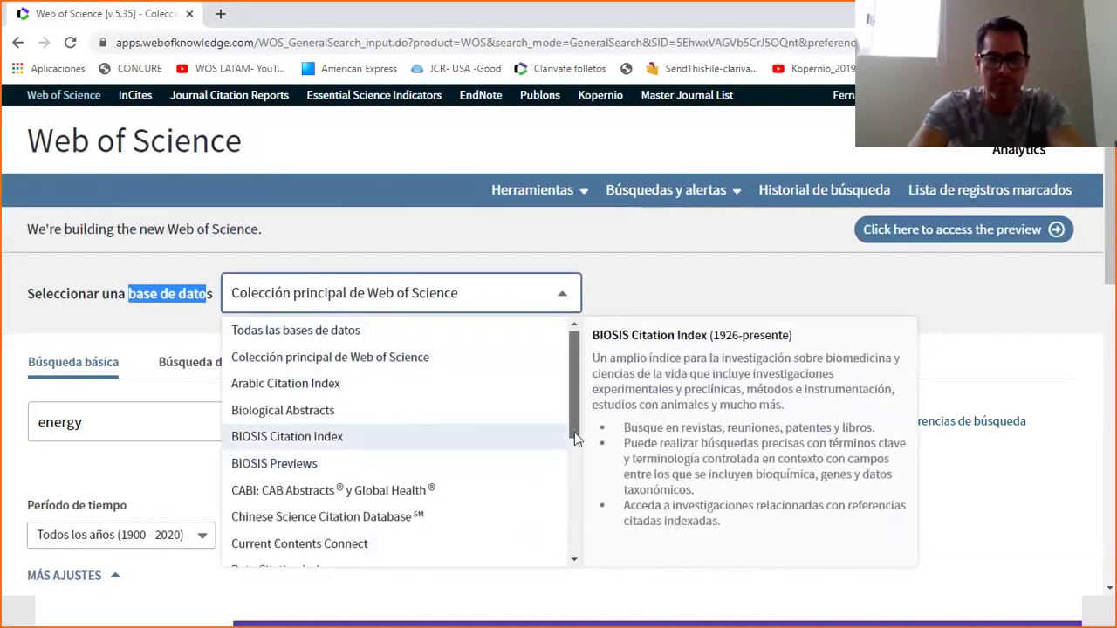
scroll(366, 423, down, 3)
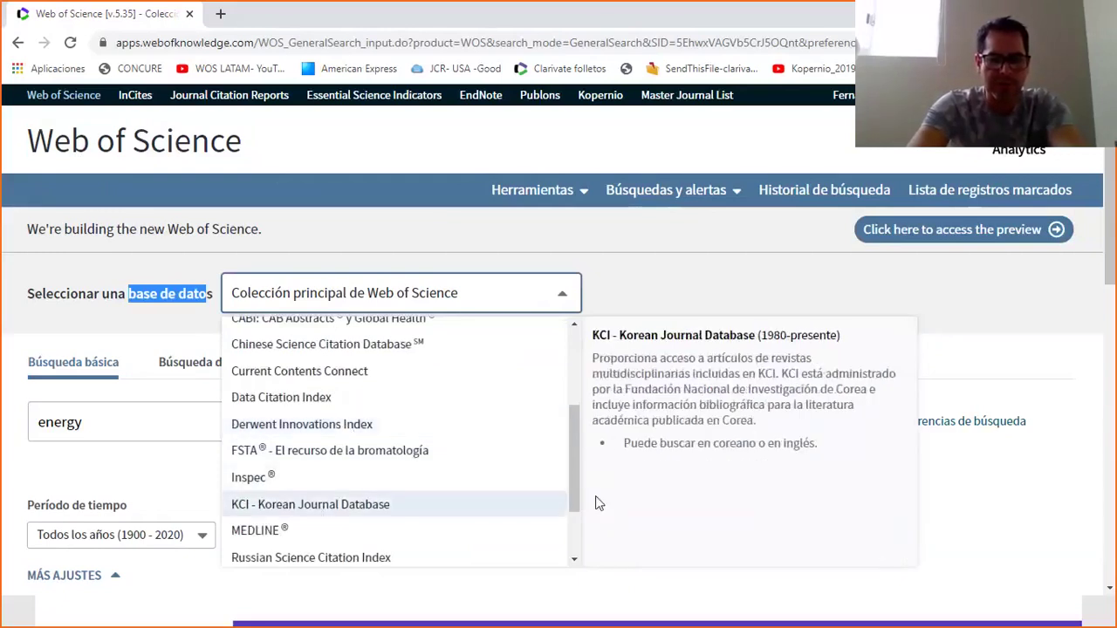
scroll(576, 541, down, 1)
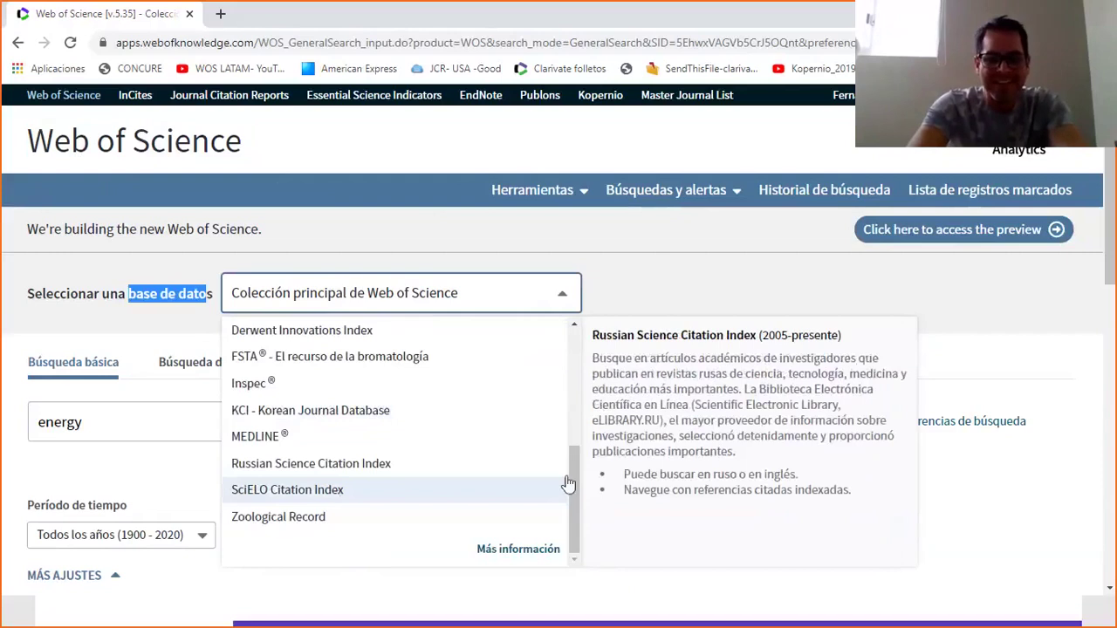
drag(567, 483, 302, 326)
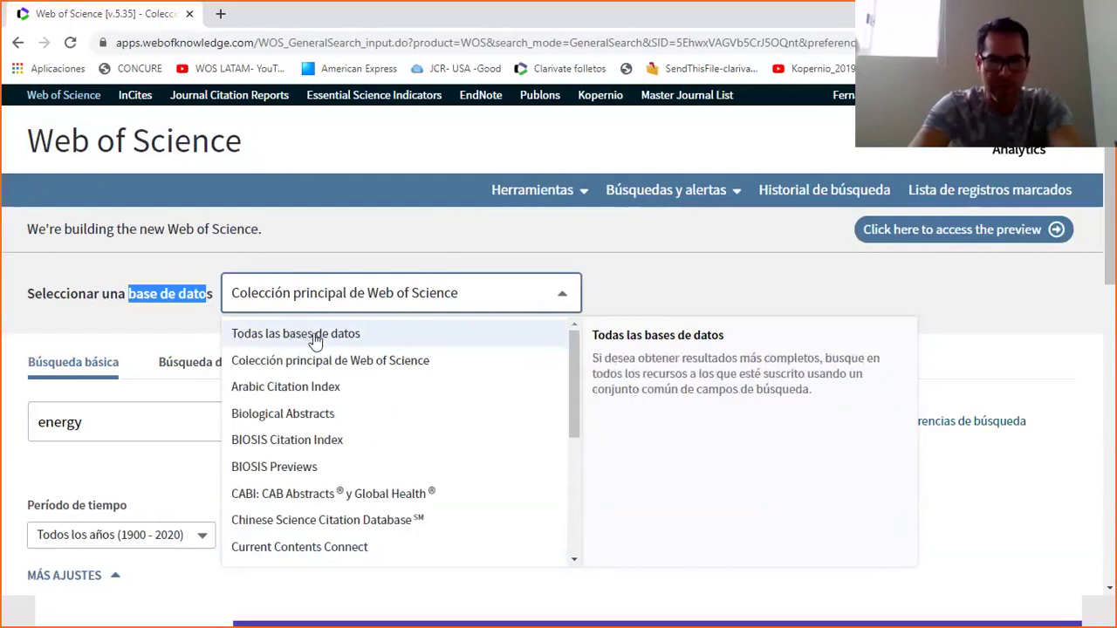
Set the search to Todas las bases de datos, check the account menu, and start a new tab.
click(315, 338)
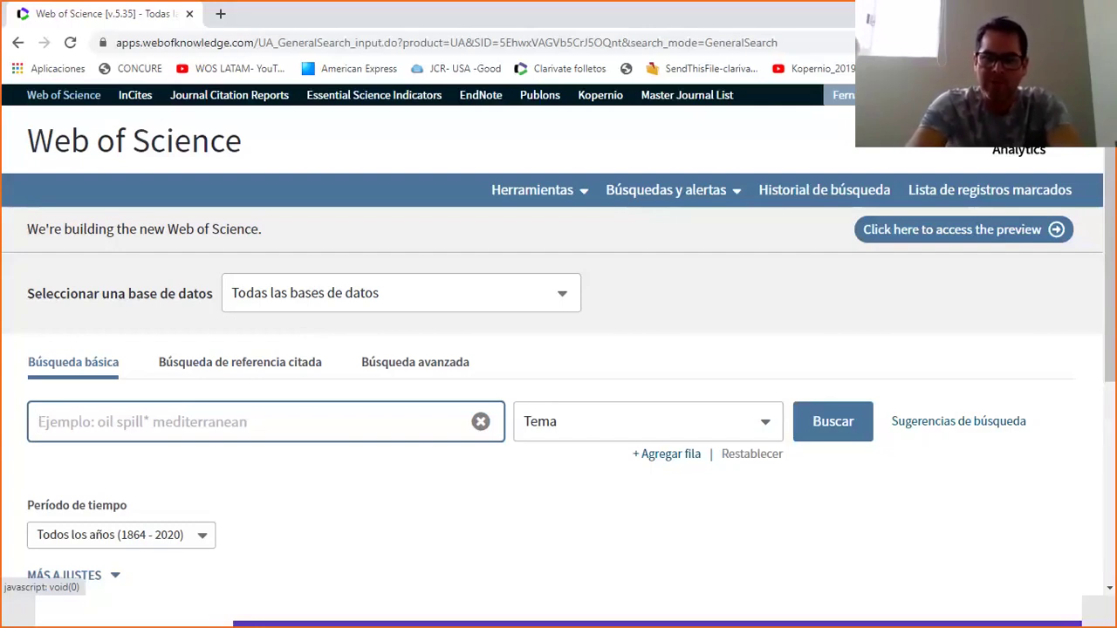
click(843, 94)
click(843, 94)
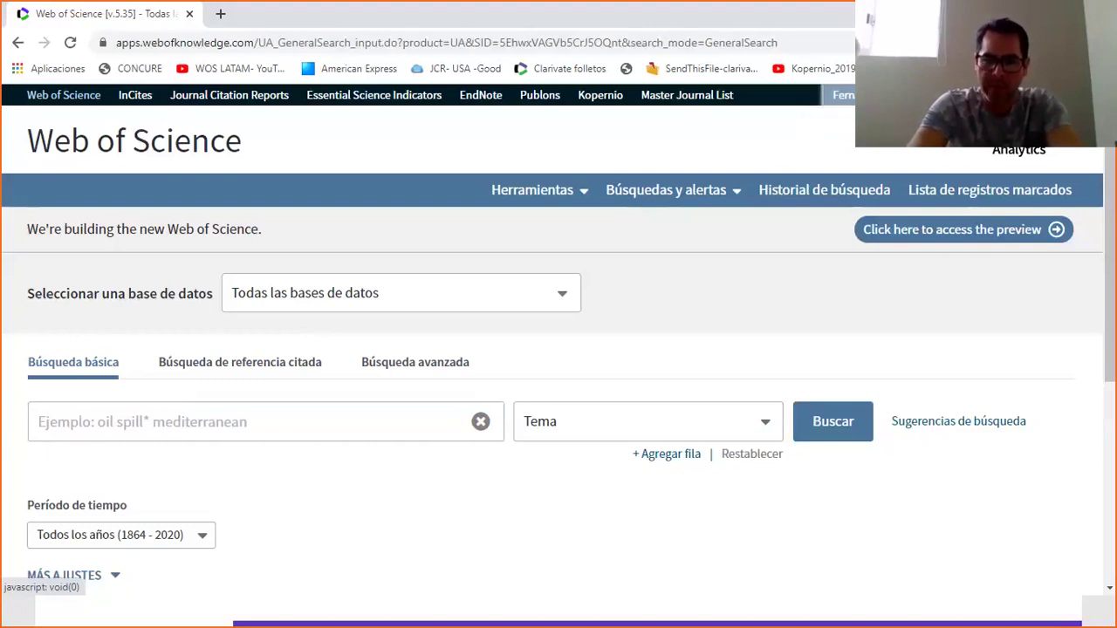
click(221, 15)
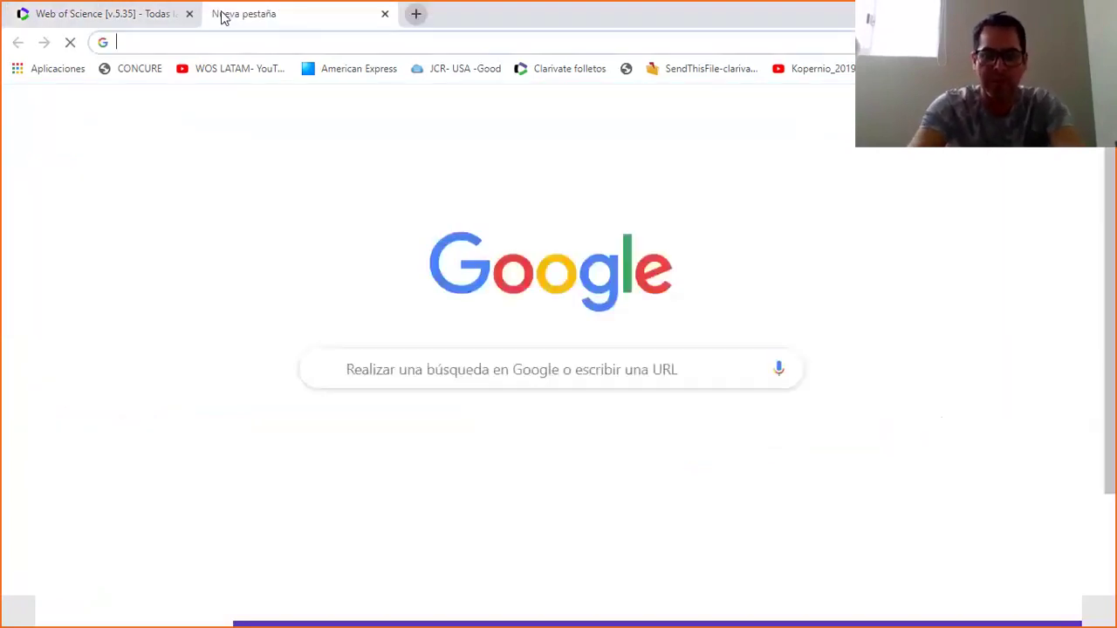
text(www.web)
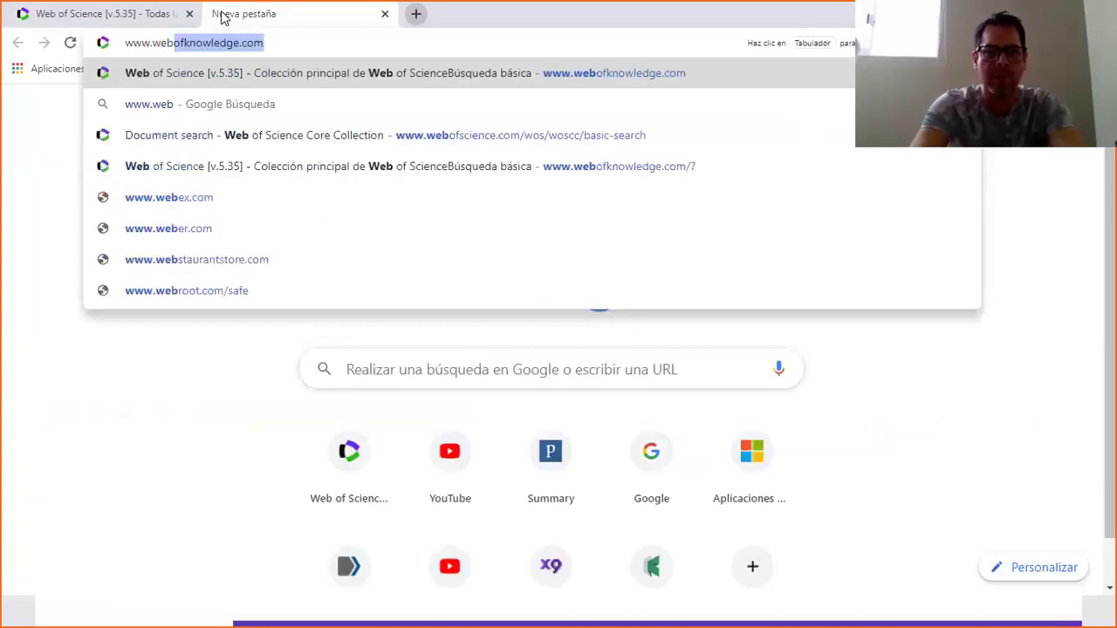
key(End)
key(Left)
key(Left)
key(Left)
key(Left)
key(BackSpace)
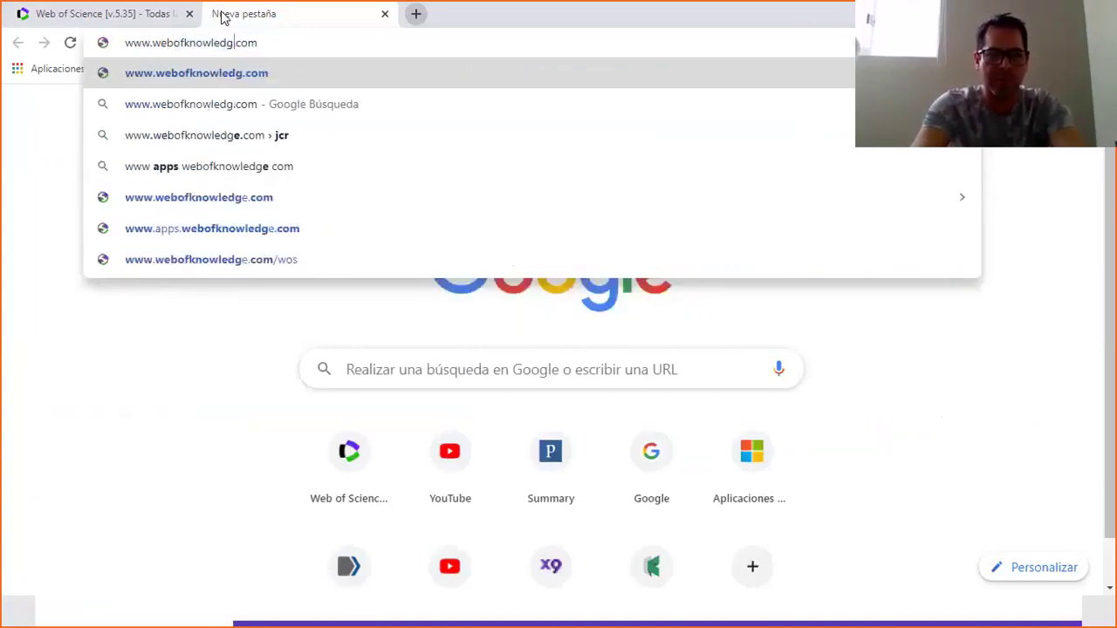
key(BackSpace)
key(BackSpace)
key(BackSpace)
key(BackSpace)
key(BackSpace)
key(BackSpace)
key(BackSpace)
key(BackSpace)
text(s)
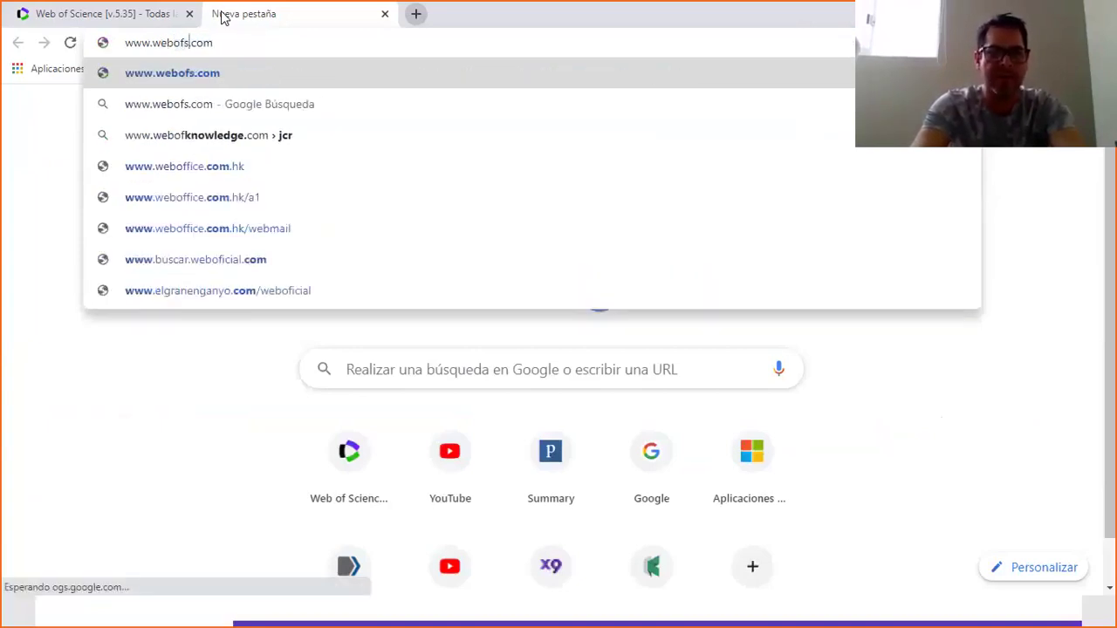
text(cience)
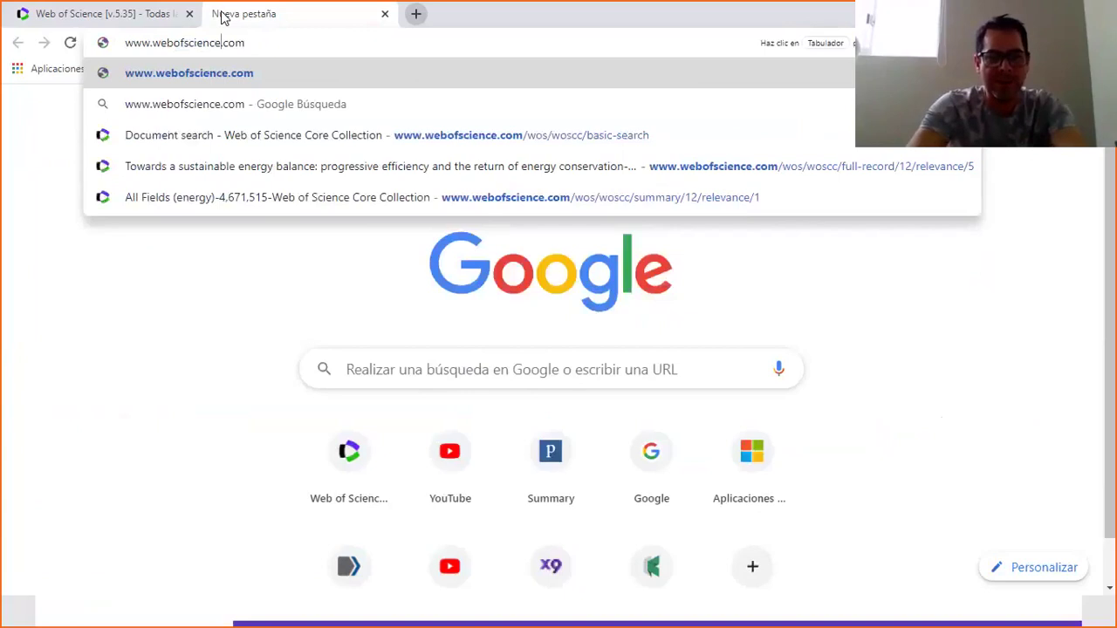
click(185, 287)
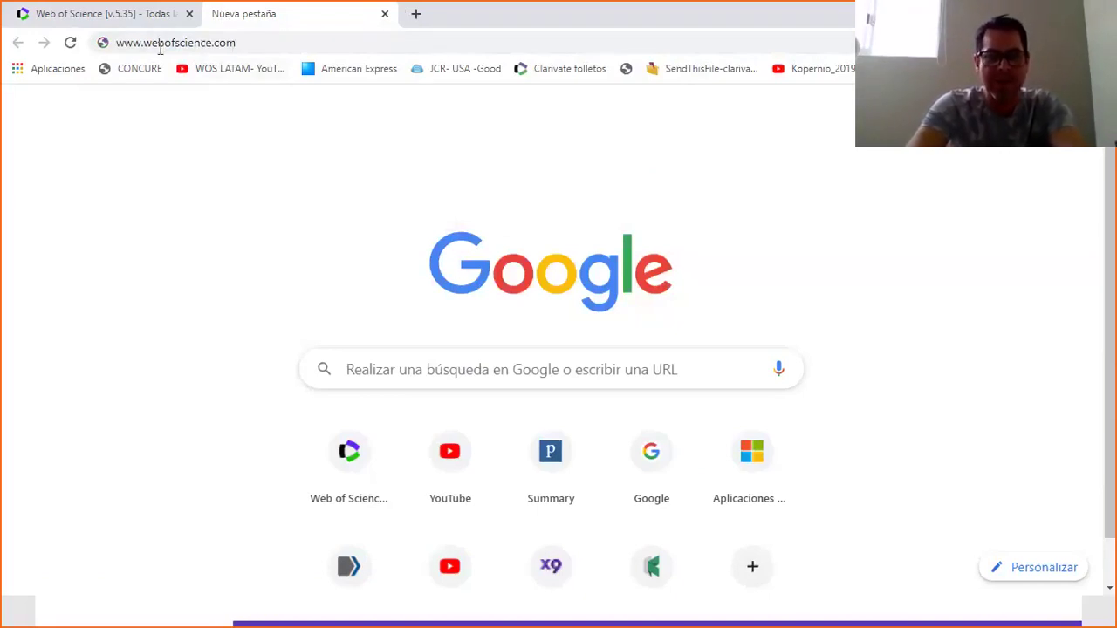
Switch back to the Web of Science tab showing the all-databases search.
click(130, 16)
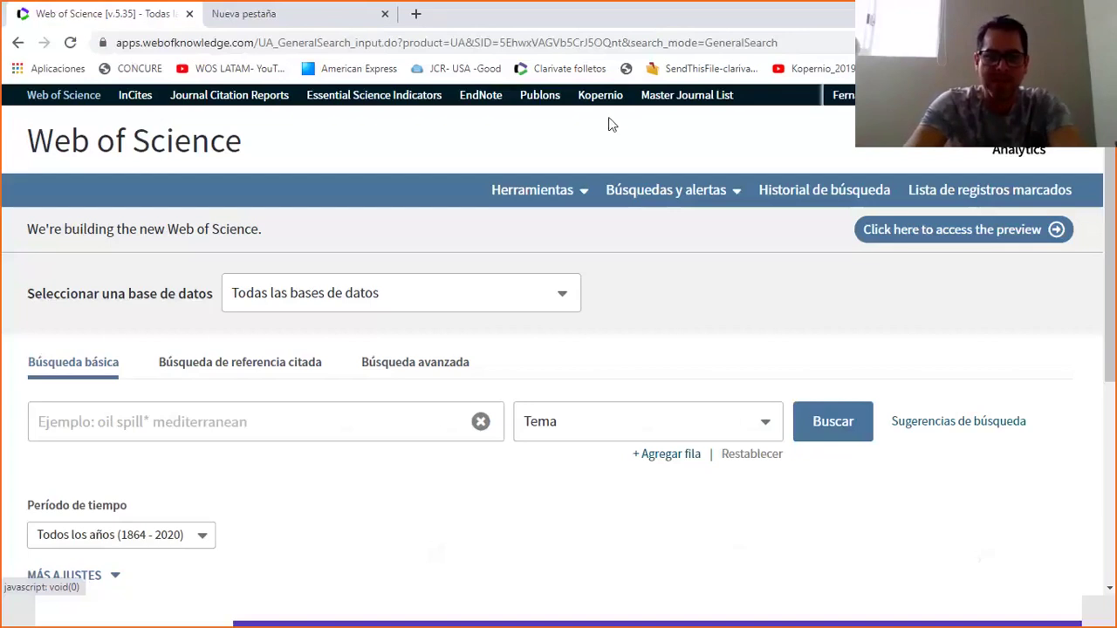
Launch EndNote Online in its own tab, then return to the Web of Science tab.
click(484, 103)
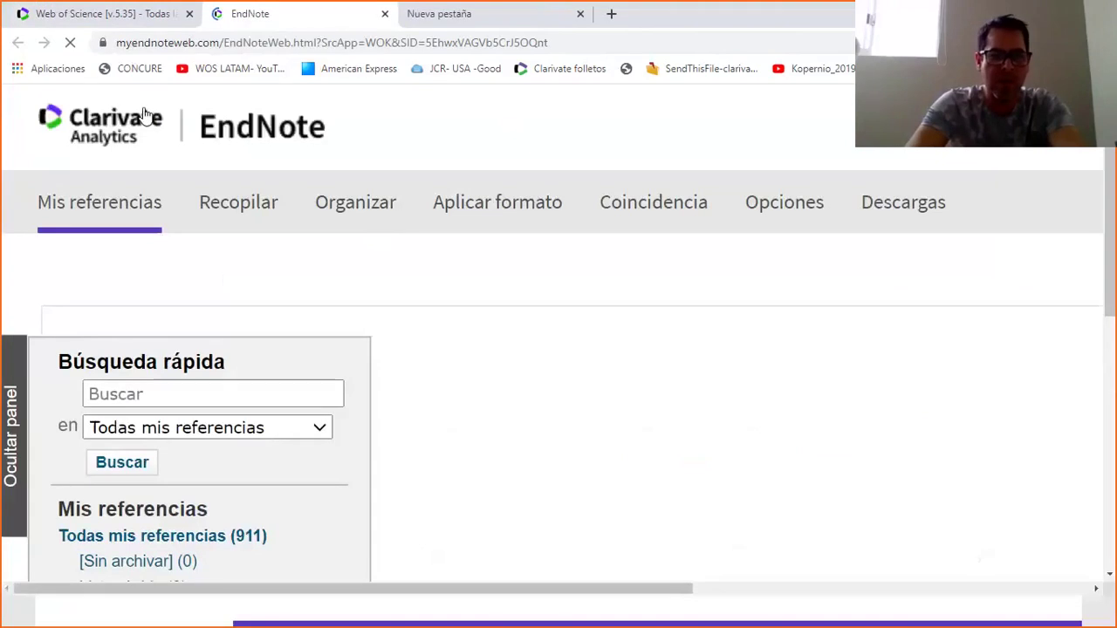
click(106, 20)
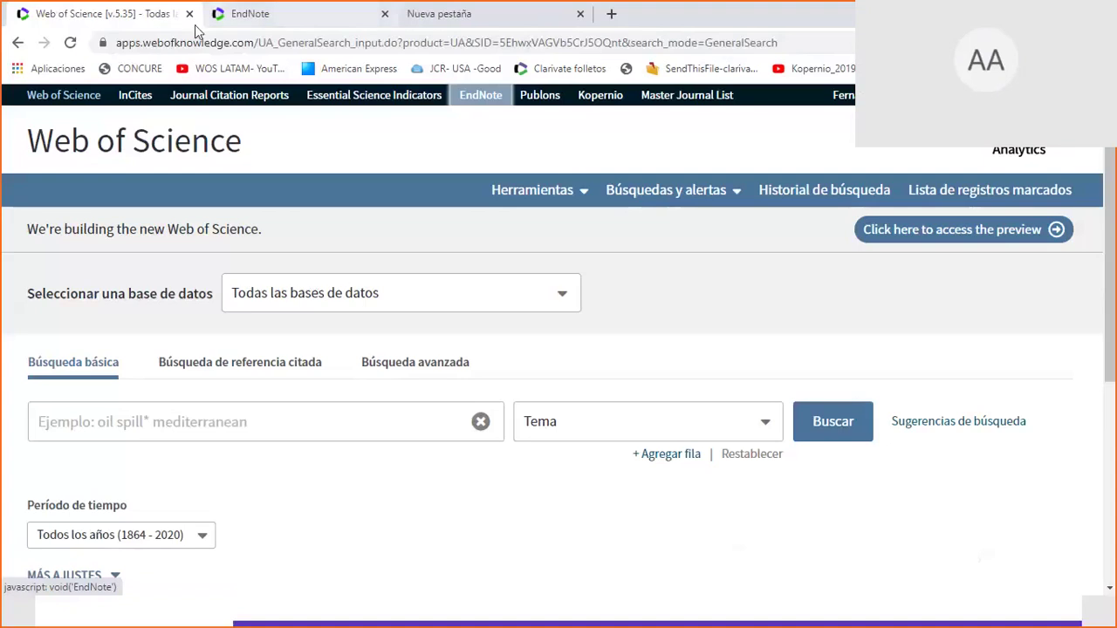
Go to the WOS LATAM YouTube channel and browse its Videos page of tutorials.
click(260, 67)
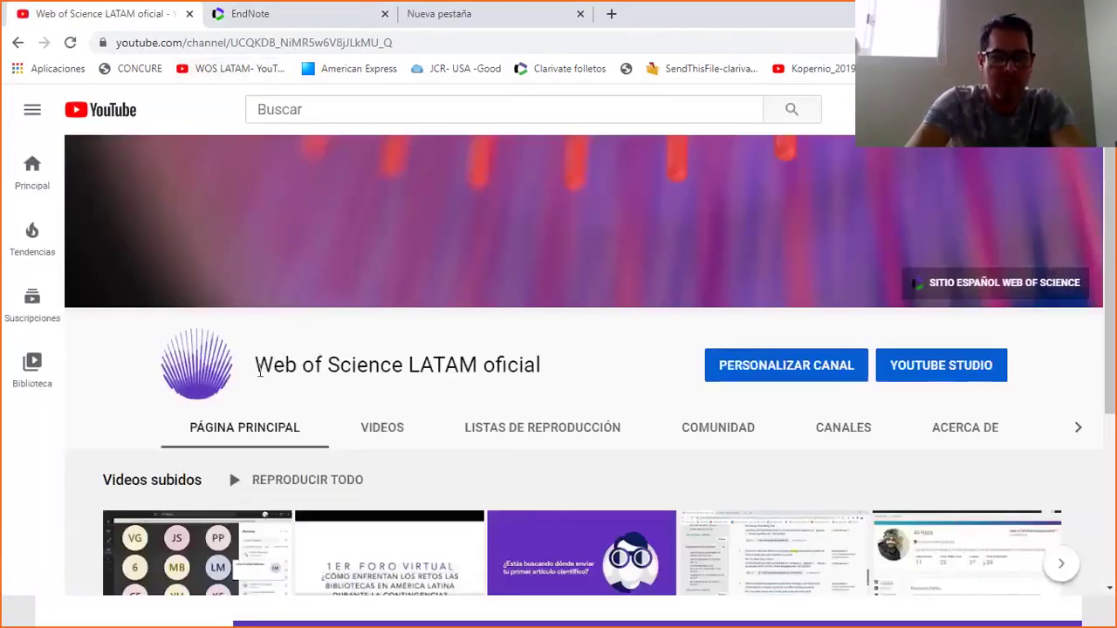
drag(259, 371, 521, 371)
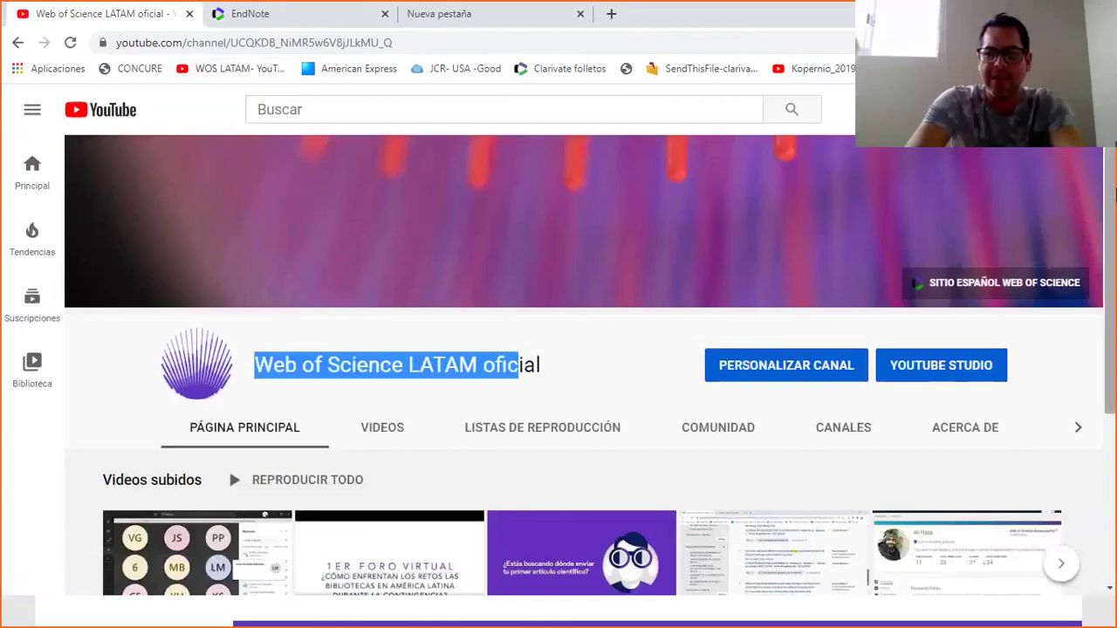
scroll(1114, 294, down, 2)
click(382, 274)
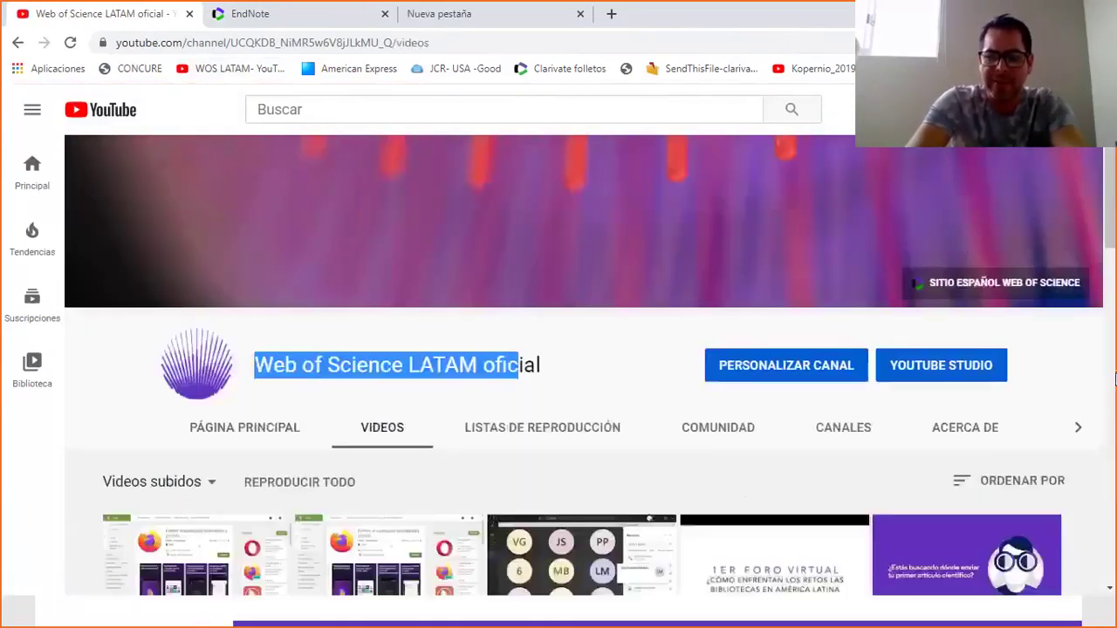
scroll(1112, 377, down, 5)
scroll(1112, 329, up, 2)
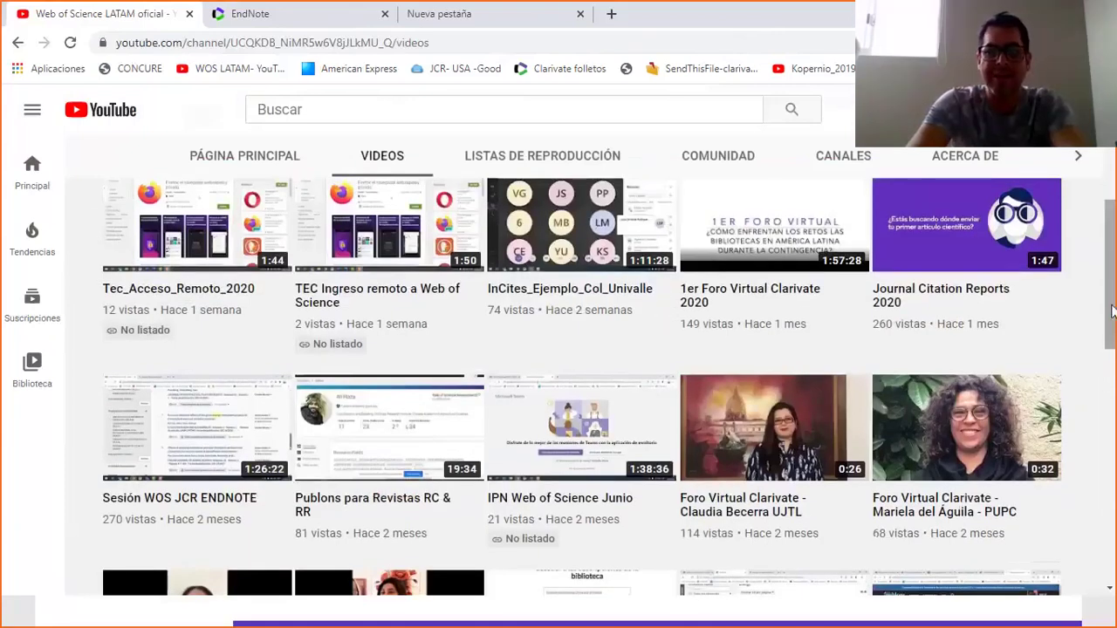
scroll(1113, 312, down, 4)
scroll(536, 292, down, 2)
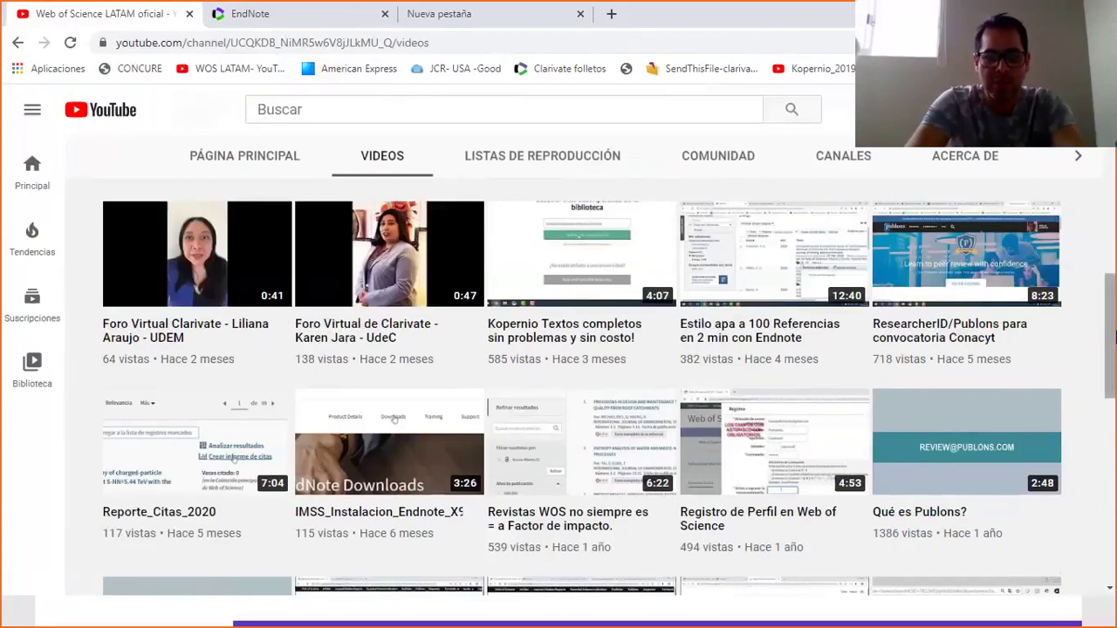
scroll(1114, 336, down, 3)
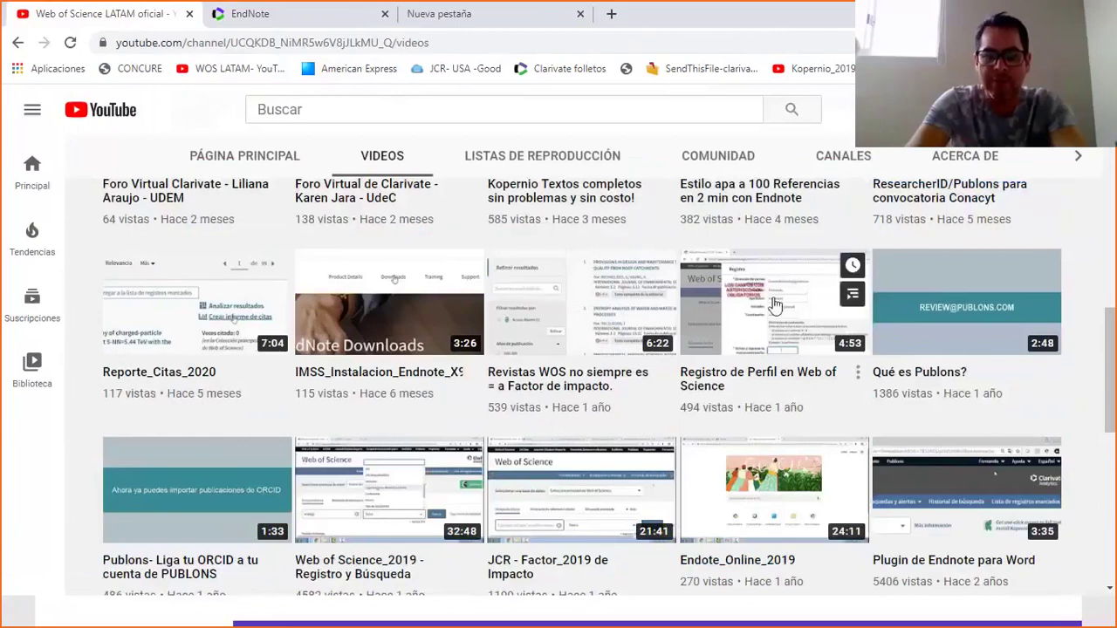
drag(1113, 340, 1113, 183)
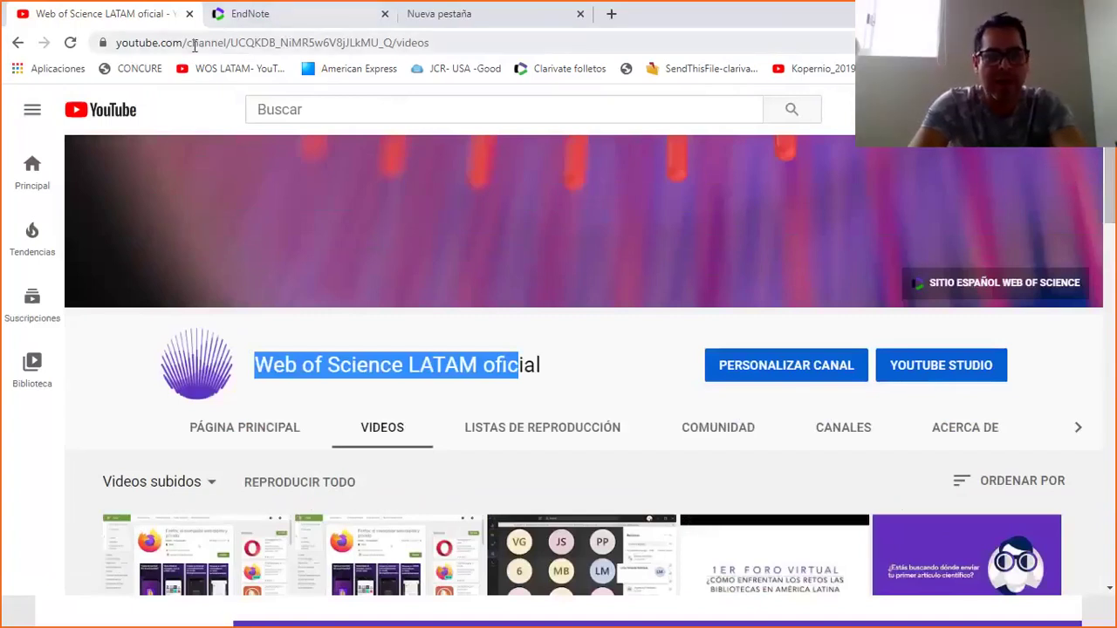
Load the Web of Science website from the address bar.
click(196, 51)
text(we)
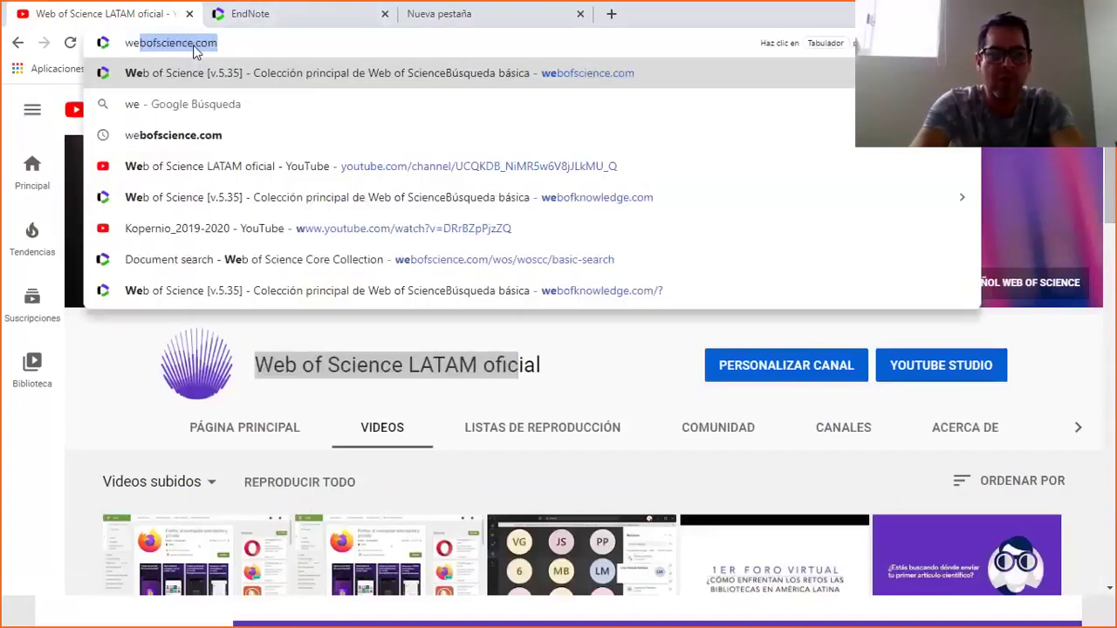
key(Return)
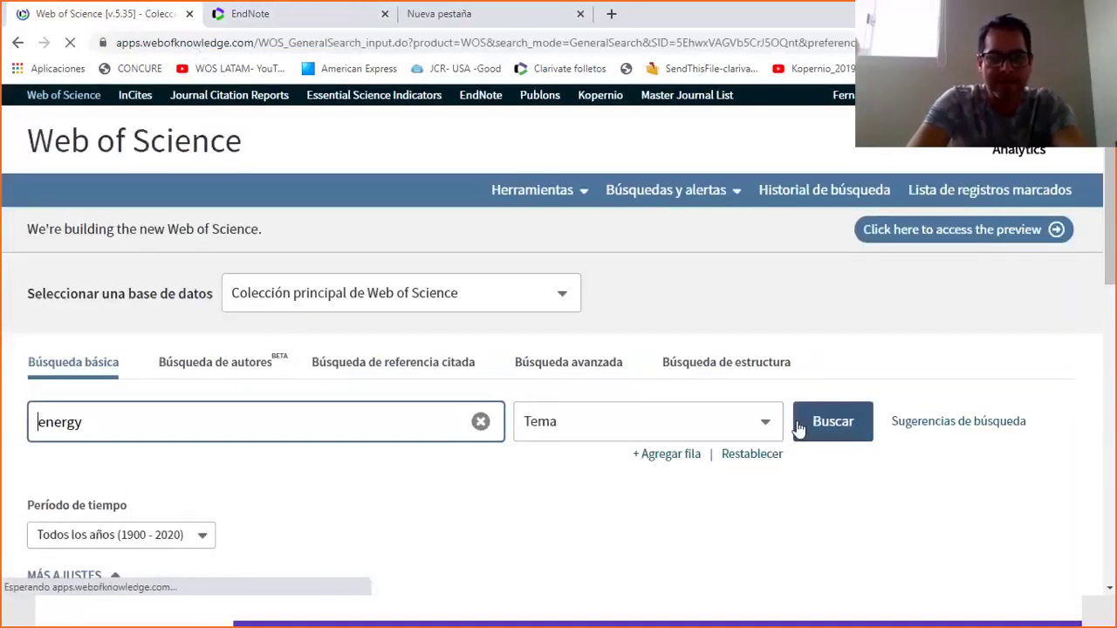
Search topic 'energy' and view the record for the exact-exchange thermochemistry paper.
click(799, 428)
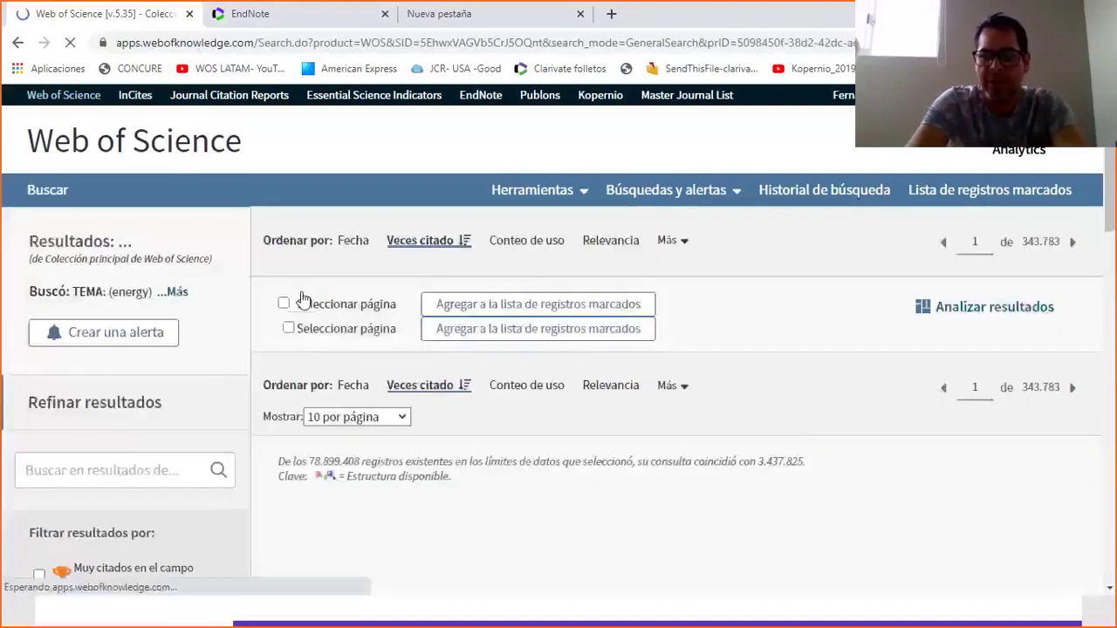
scroll(1113, 251, down, 3)
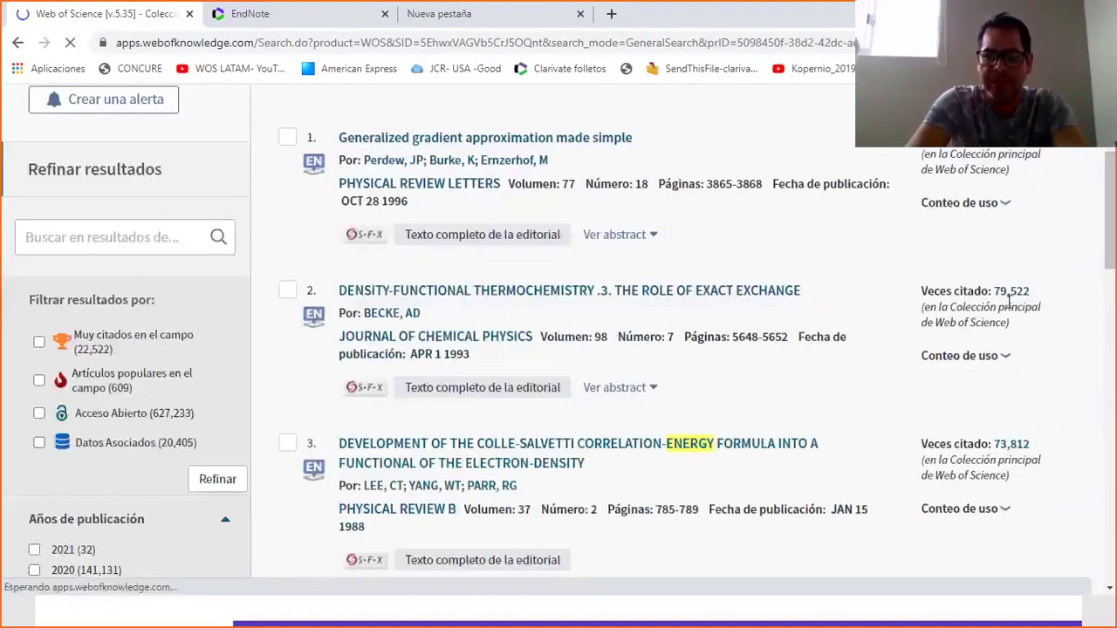
click(393, 292)
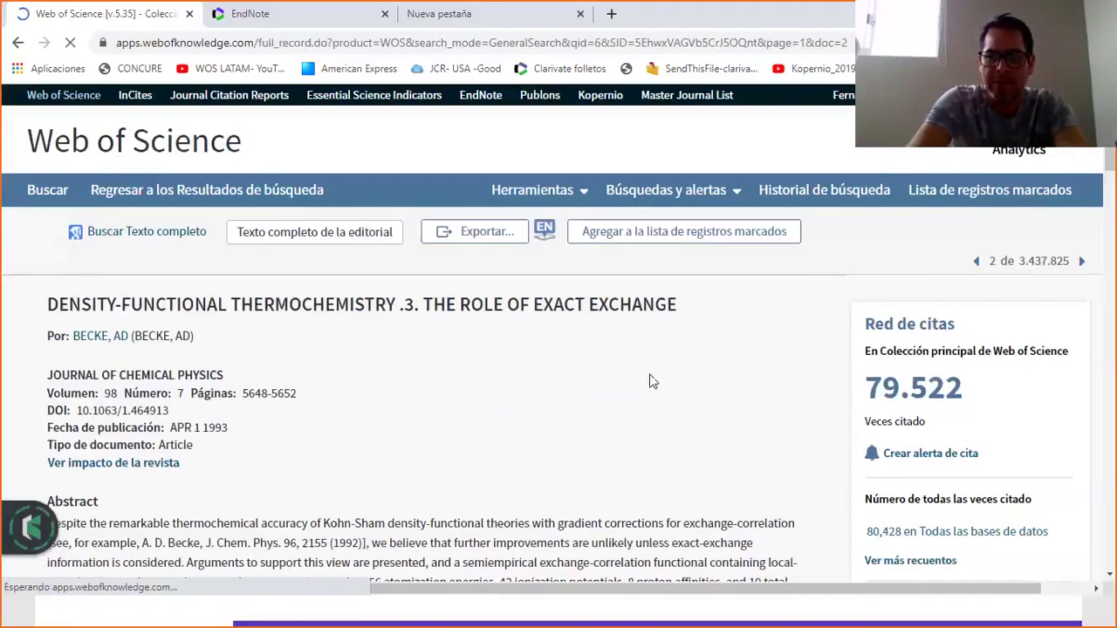
mouse_move(45, 517)
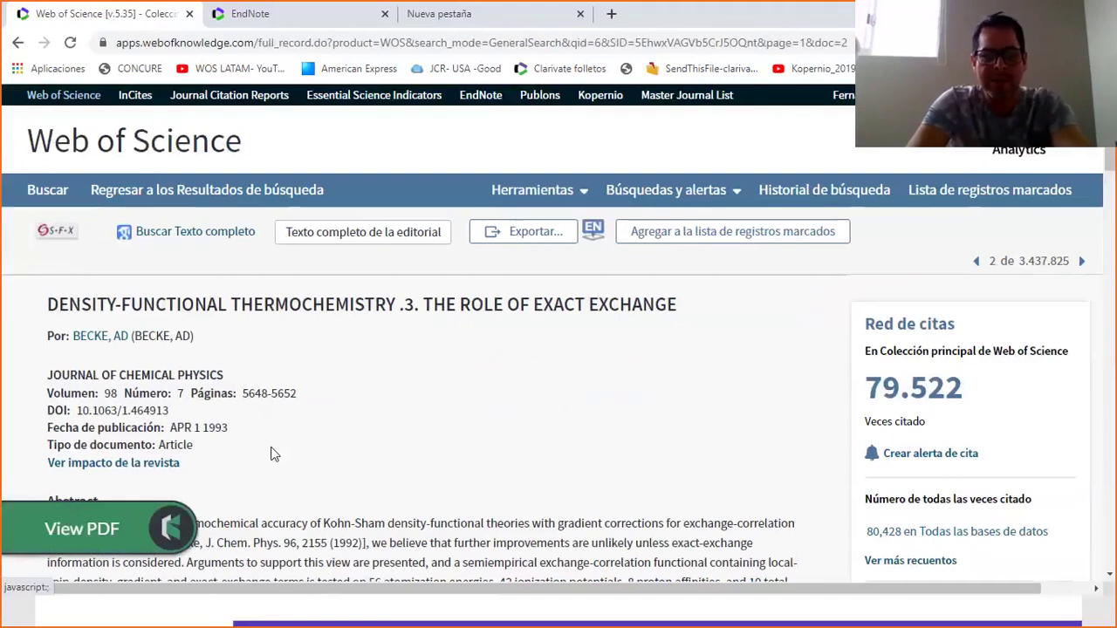
Google the copied title 'Density-functional thermochemistry .3. The role of exact exchange' and pick the AIP Scitation result.
triple_click(138, 308)
right_click(139, 307)
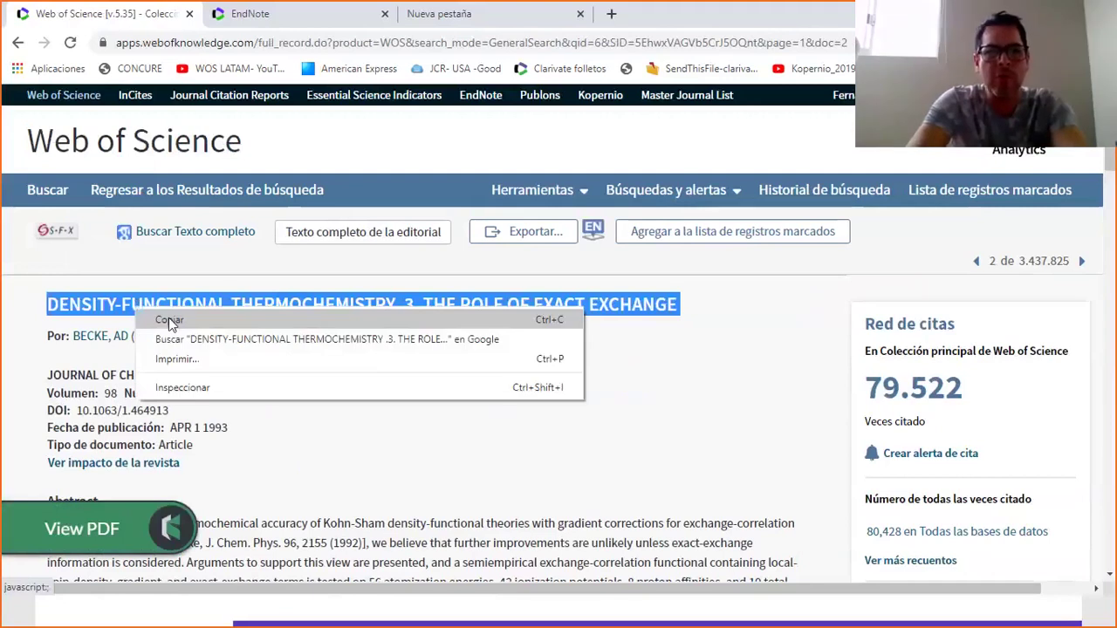
click(165, 318)
click(427, 14)
key(ctrl+v)
key(Return)
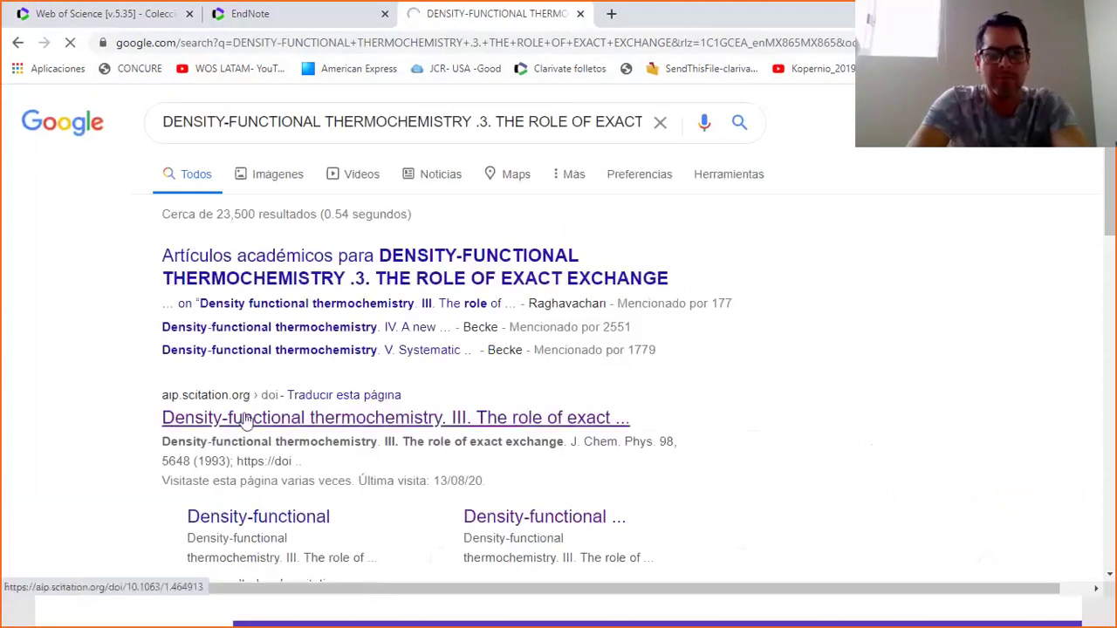
click(247, 419)
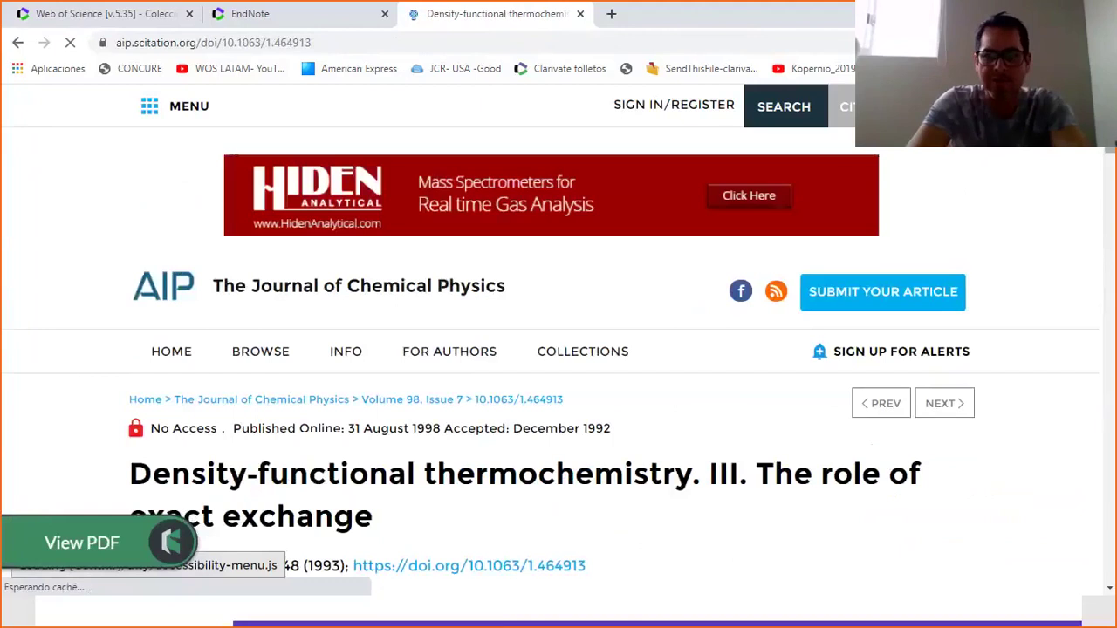
Check the article page's No Access notice and try its PDF link.
scroll(1110, 150, down, 1)
drag(1110, 150, 1108, 156)
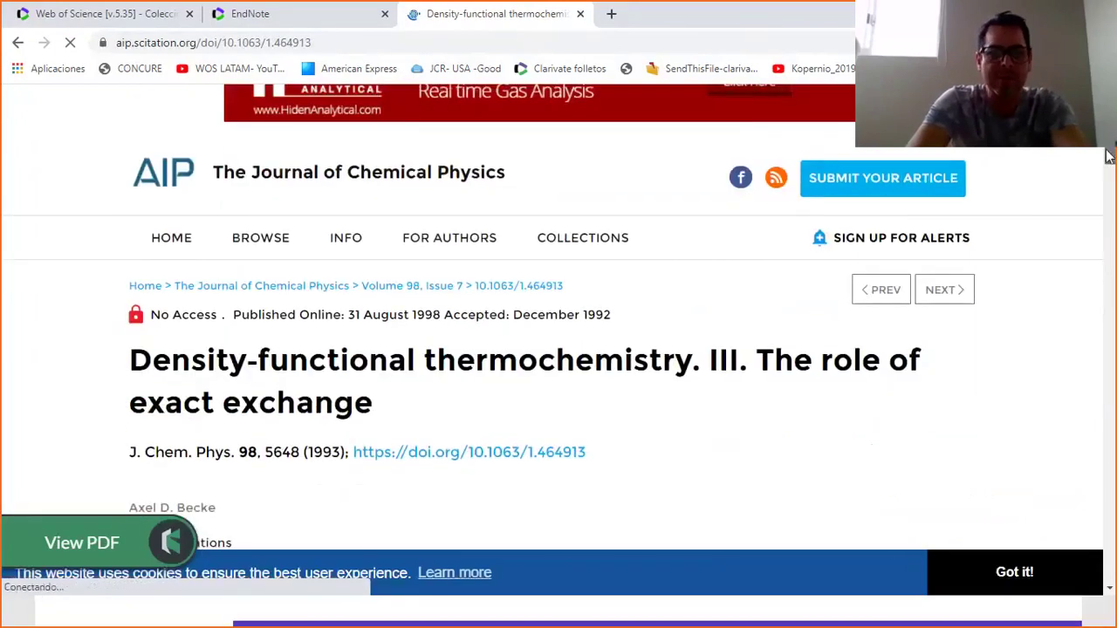
scroll(201, 234, down, 1)
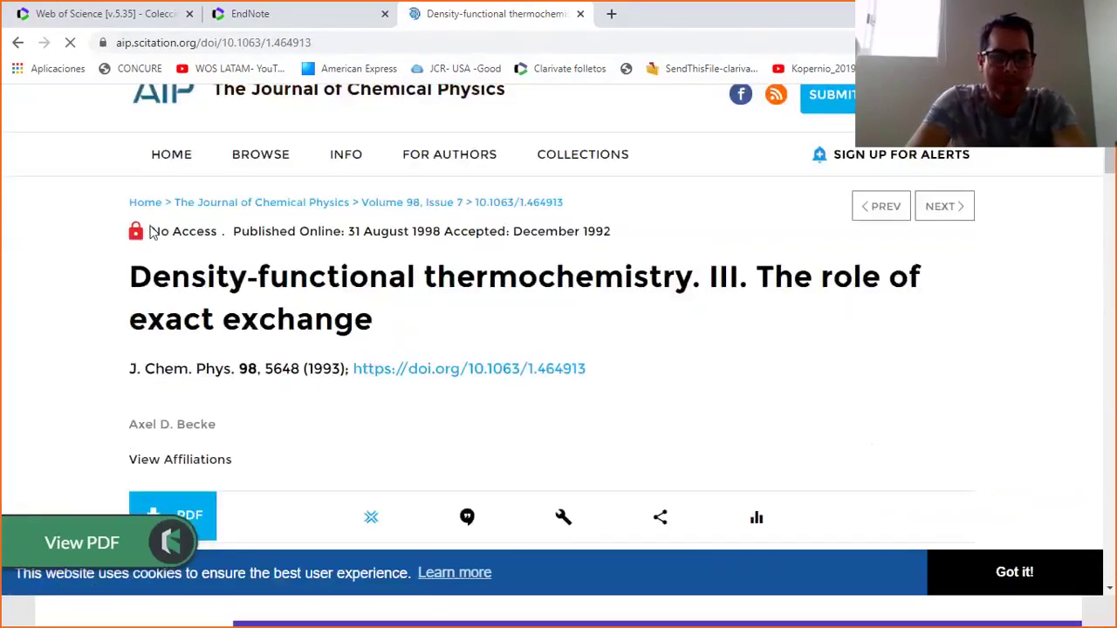
drag(151, 231, 218, 231)
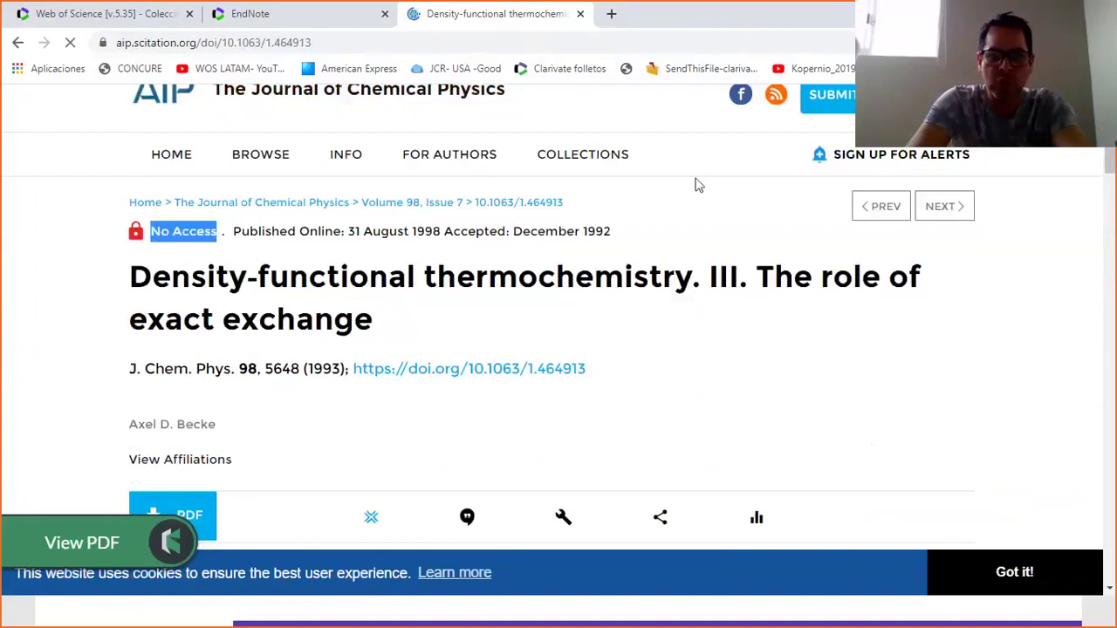
scroll(1113, 179, down, 1)
scroll(407, 264, down, 2)
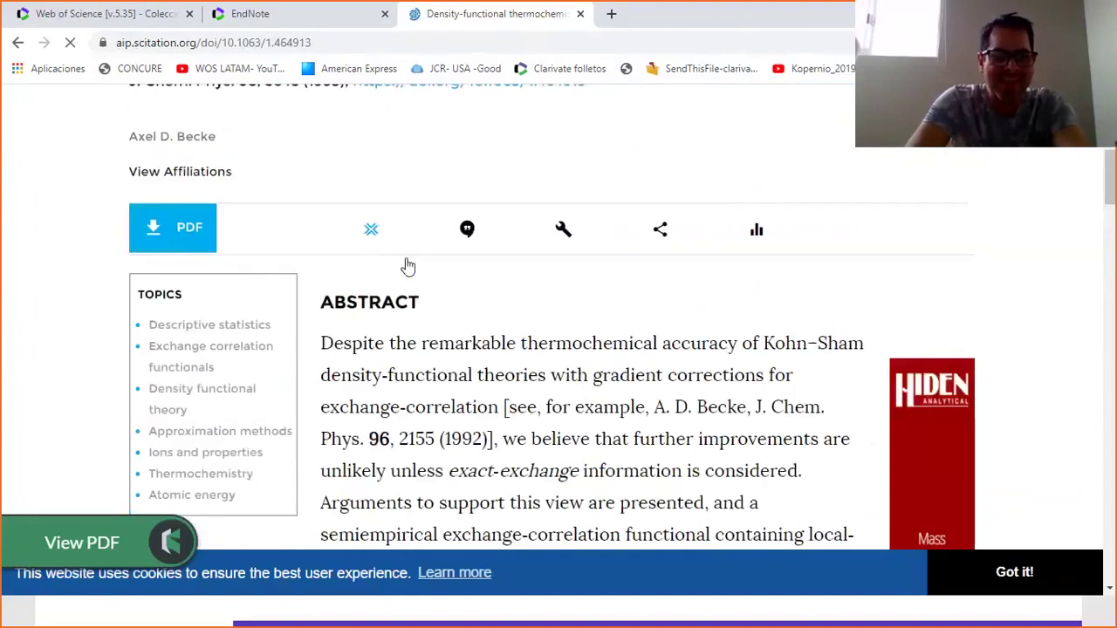
click(180, 236)
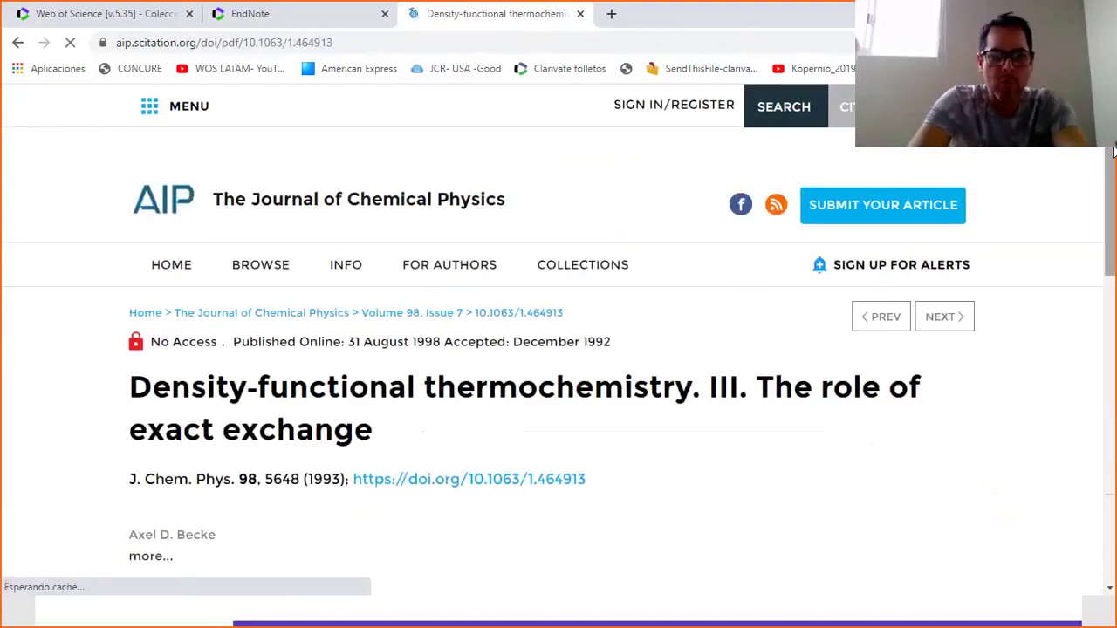
Note the $30.00 purchase price and get the free PDF through Kopernio instead.
scroll(476, 345, down, 5)
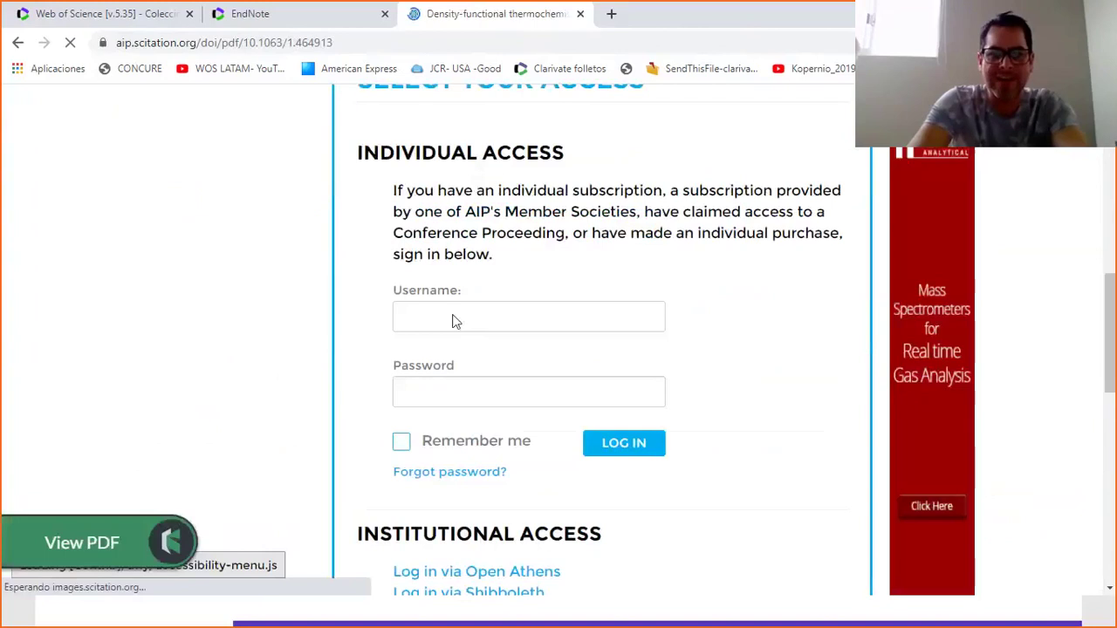
drag(1110, 376, 1103, 443)
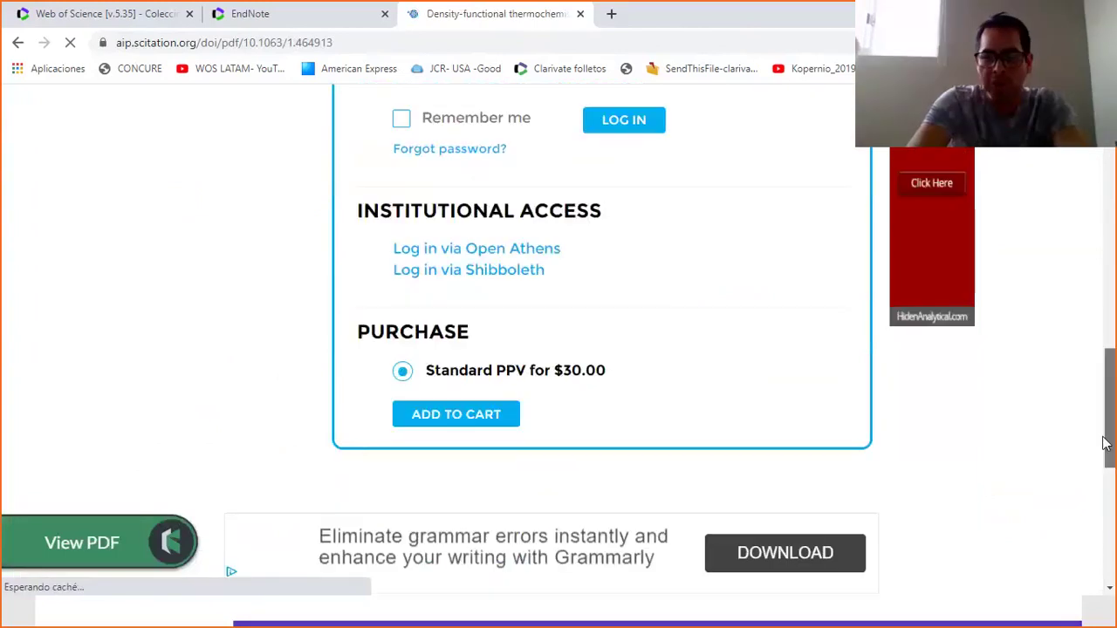
drag(614, 372, 558, 370)
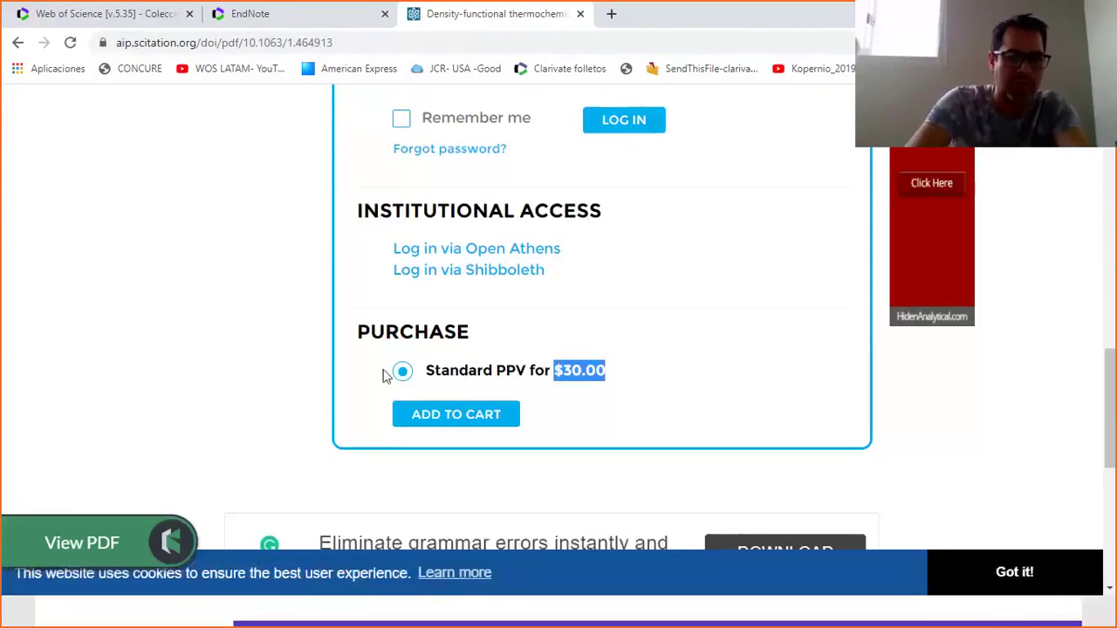
click(105, 541)
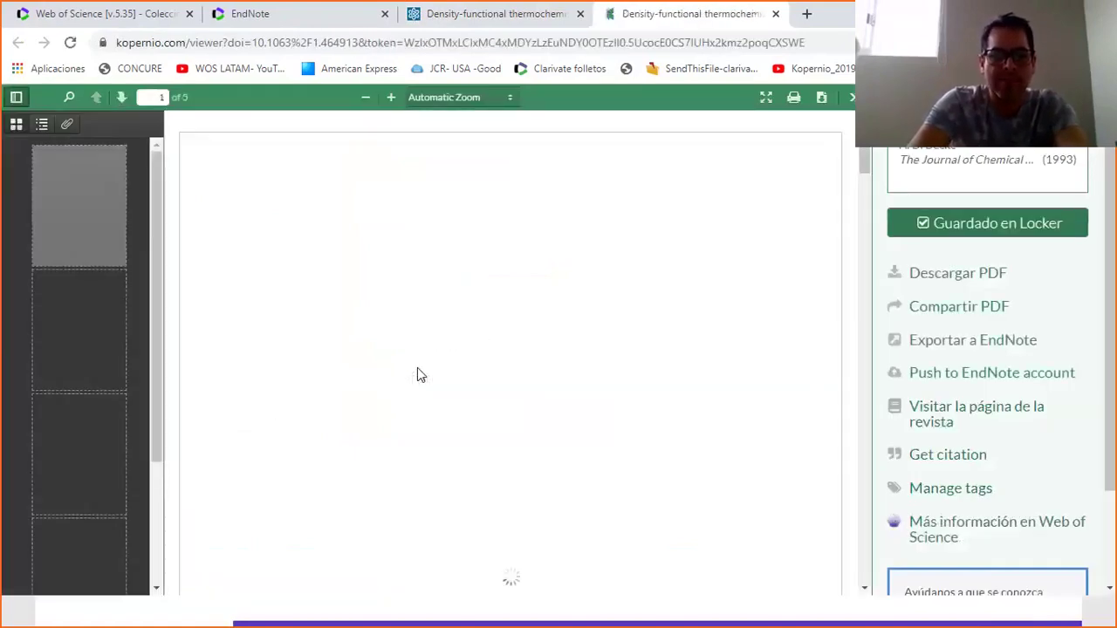
Look over the Becke paper's PDF in Kopernio, then return to its Web of Science record.
drag(225, 188, 729, 349)
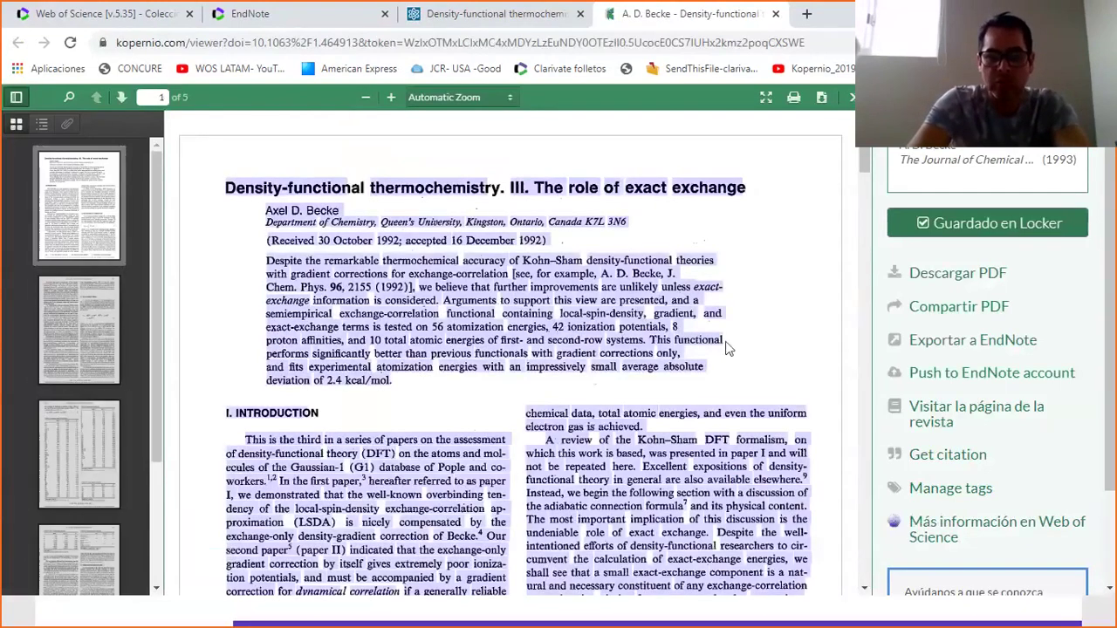
click(711, 382)
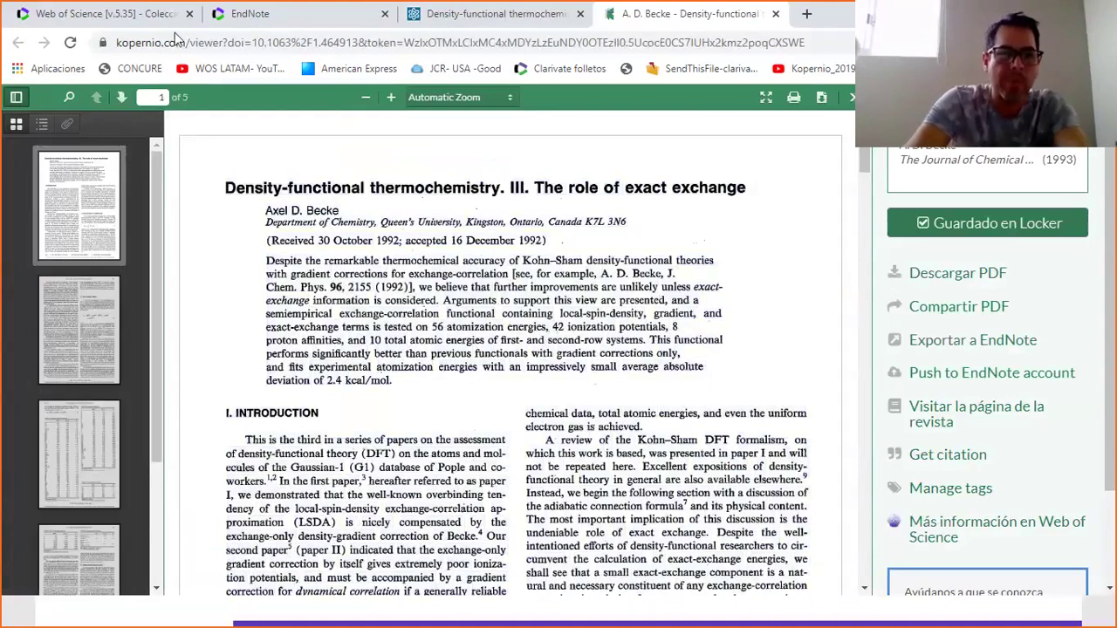
click(162, 19)
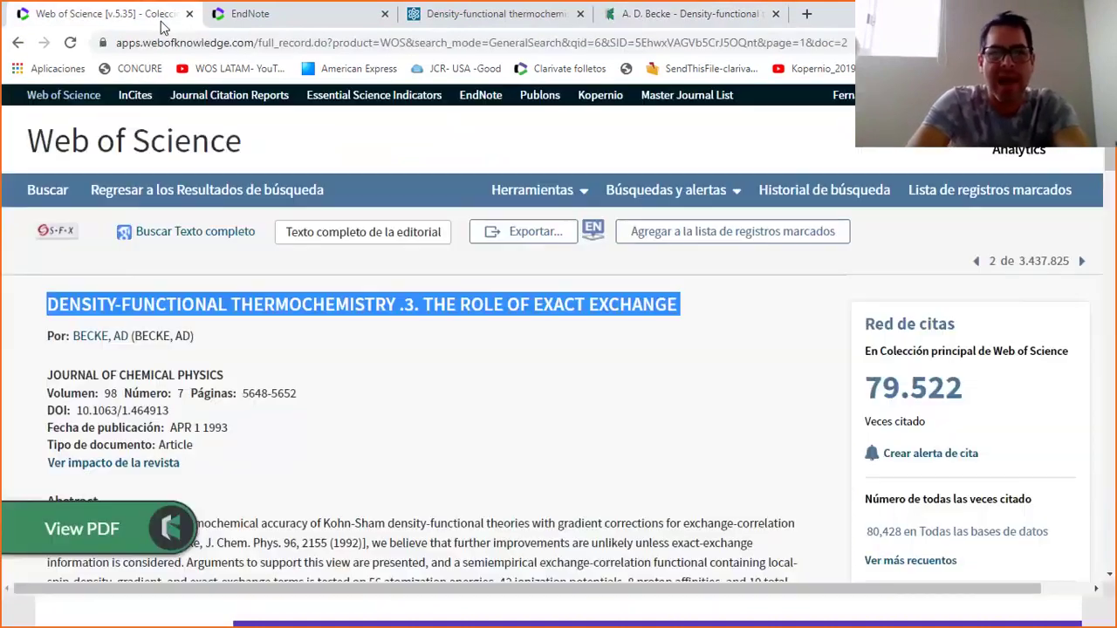
Open the Kopernio product page from the Web of Science record's top navigation bar.
click(614, 99)
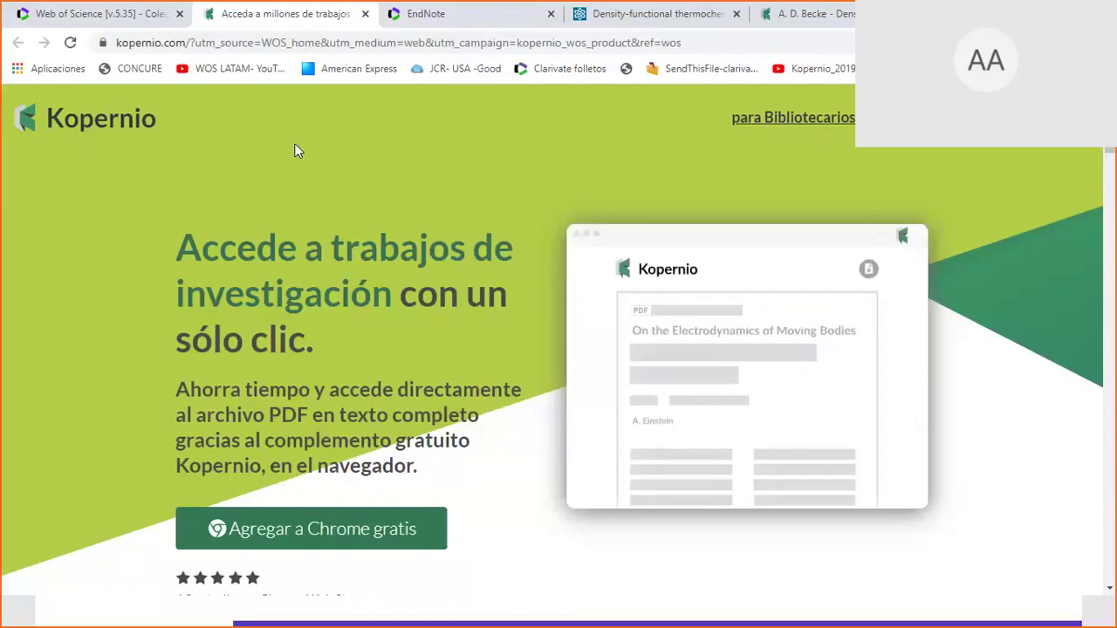
Return to the Web of Science tab and its basic search page with 'energy' as topic.
click(134, 24)
click(161, 142)
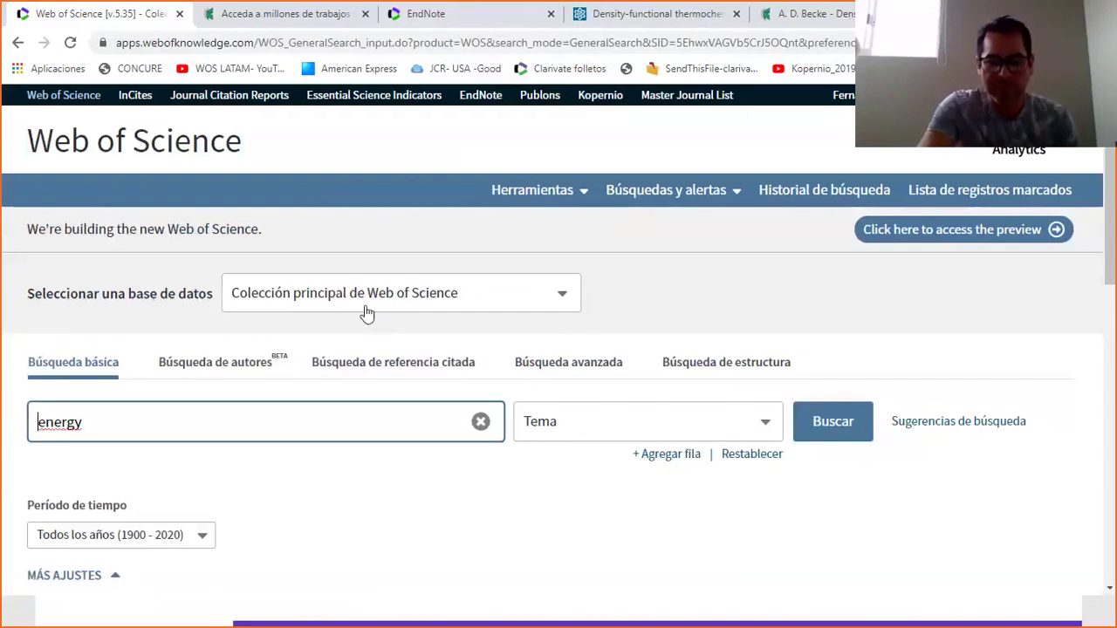
Show the Seleccionar una base de datos list, then switch to the Kopernio tab.
click(367, 314)
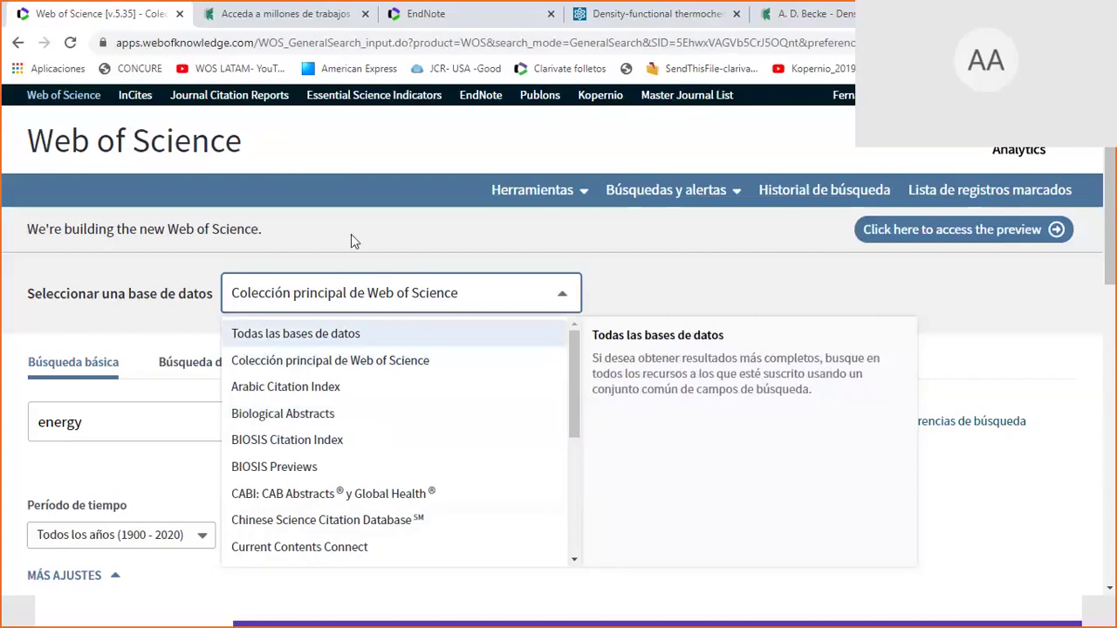
click(210, 15)
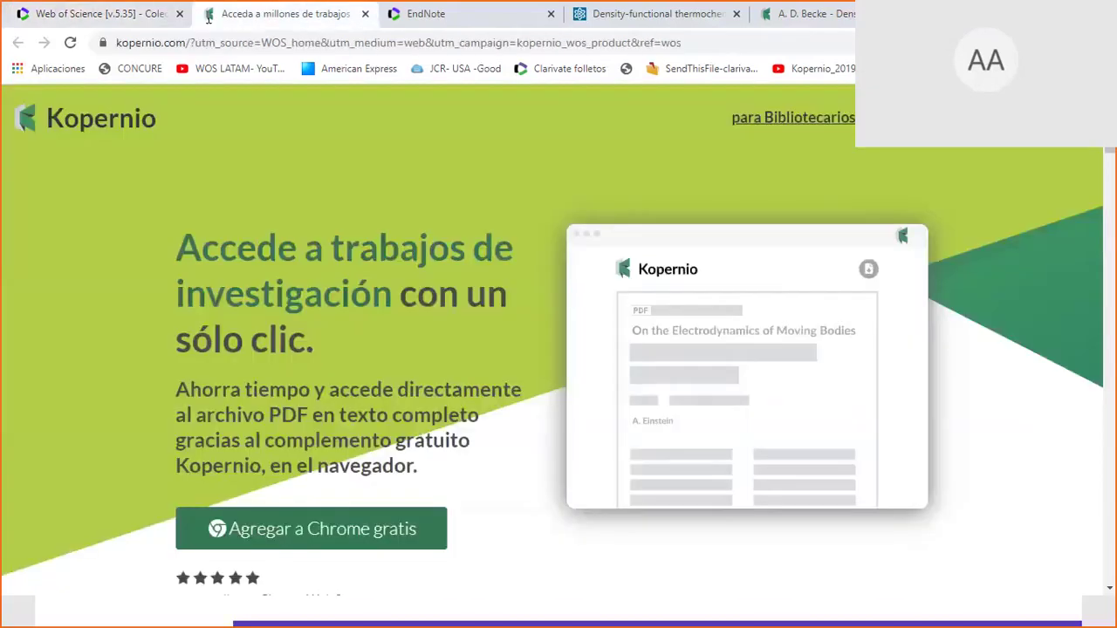
Browse the WOS LATAM YouTube channel's VIDEOS uploads, then return to the Web of Science tab.
click(210, 77)
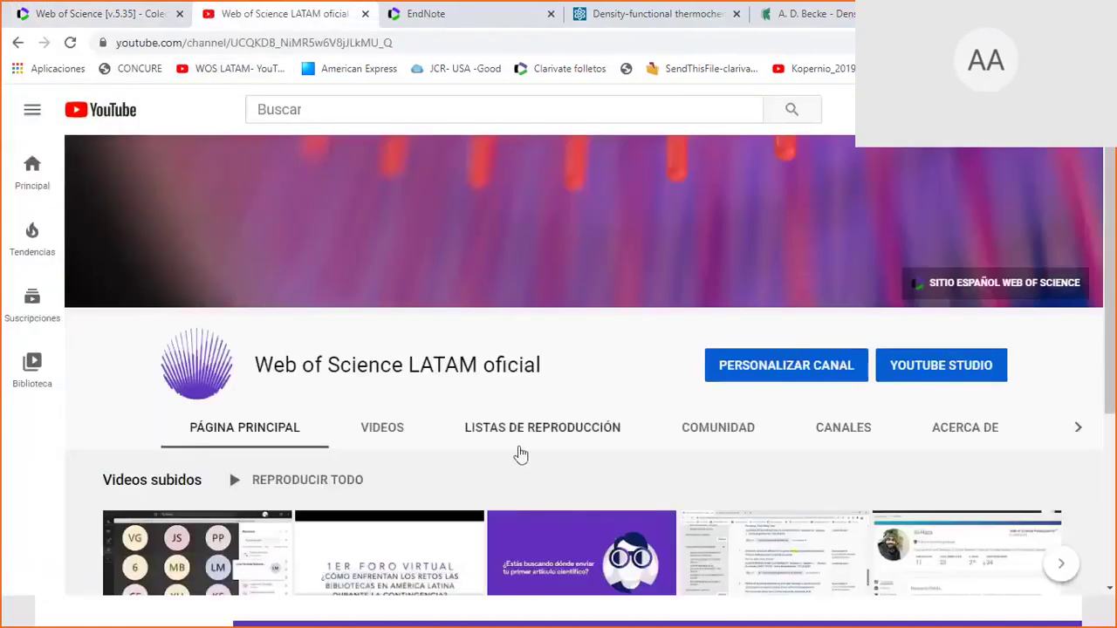
click(386, 429)
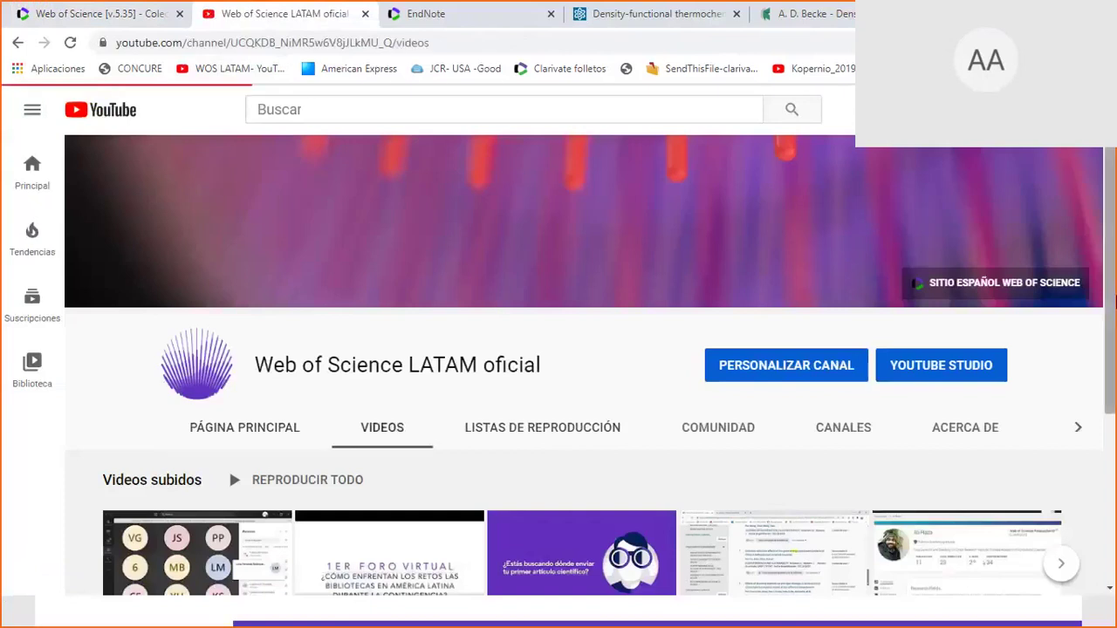
scroll(1111, 340, down, 2)
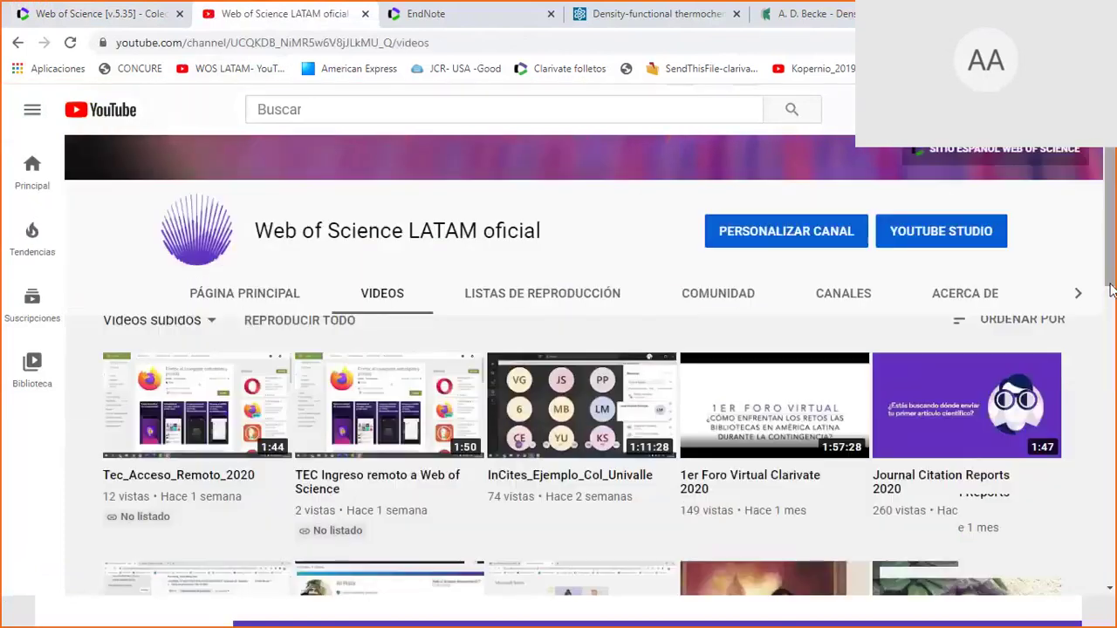
scroll(1112, 283, up, 2)
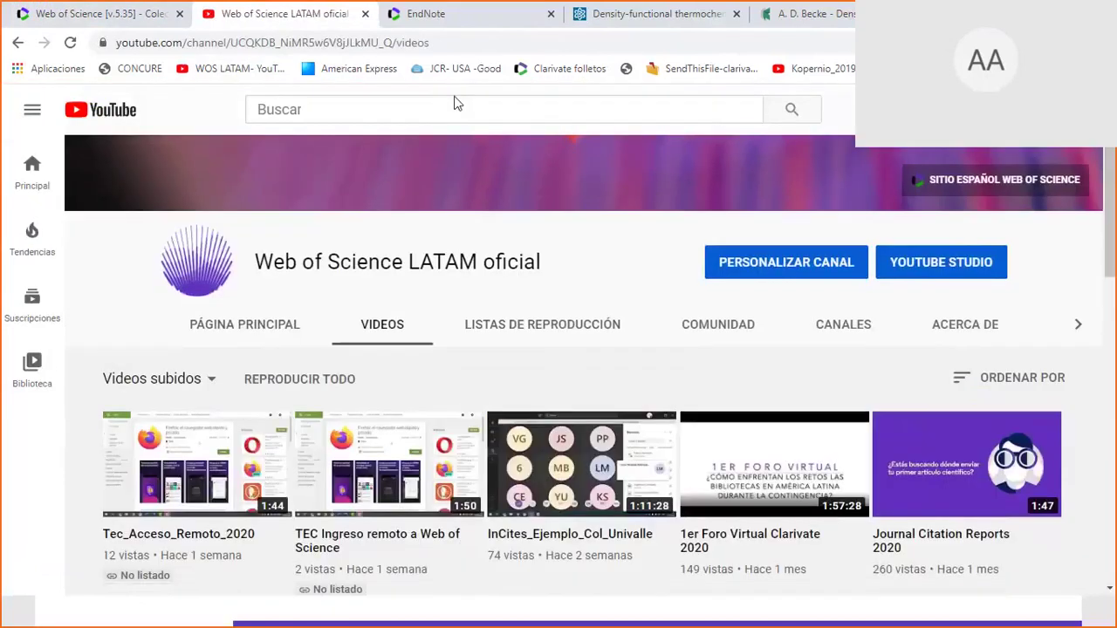
click(106, 13)
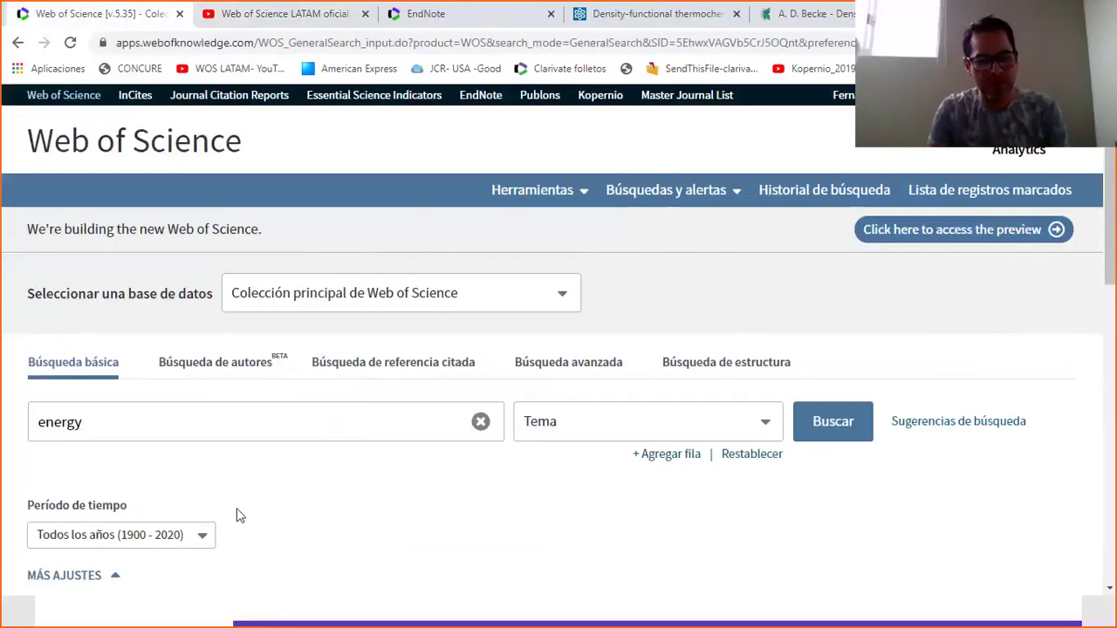
Rerun the energy search and review the 'Generalized gradient approximation made simple' record and its references.
click(833, 424)
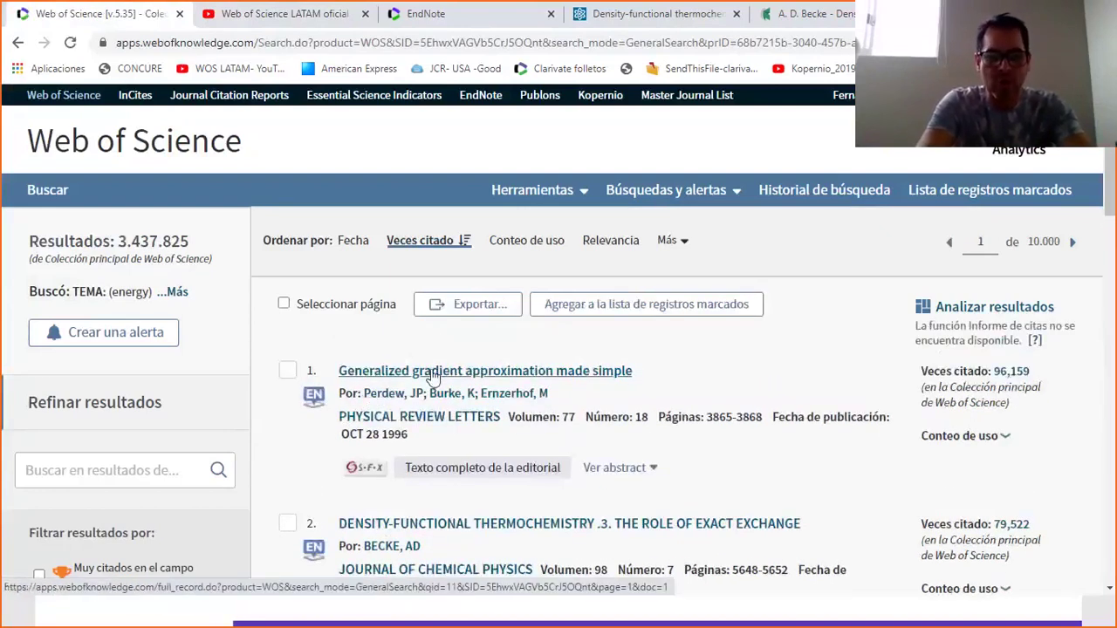
click(433, 374)
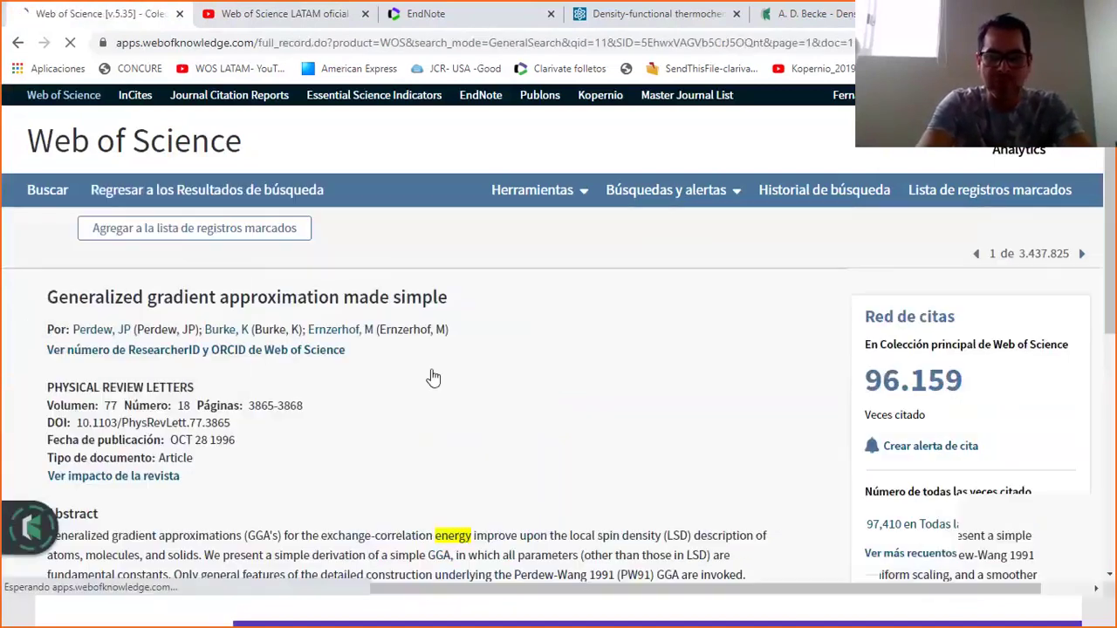
drag(1111, 157, 1100, 302)
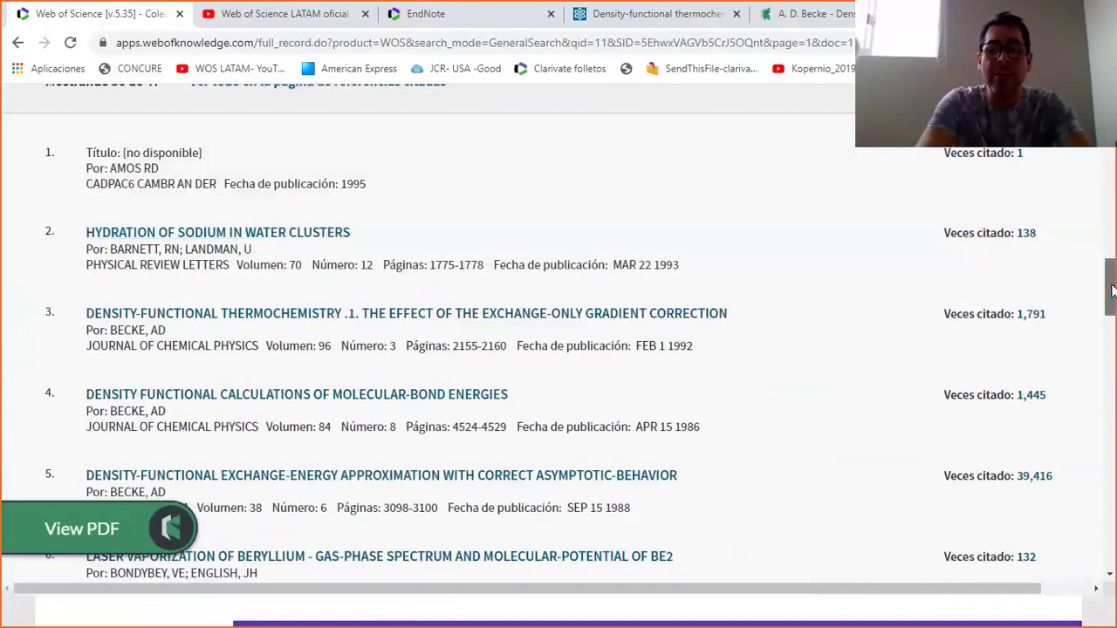
drag(1111, 291, 1110, 153)
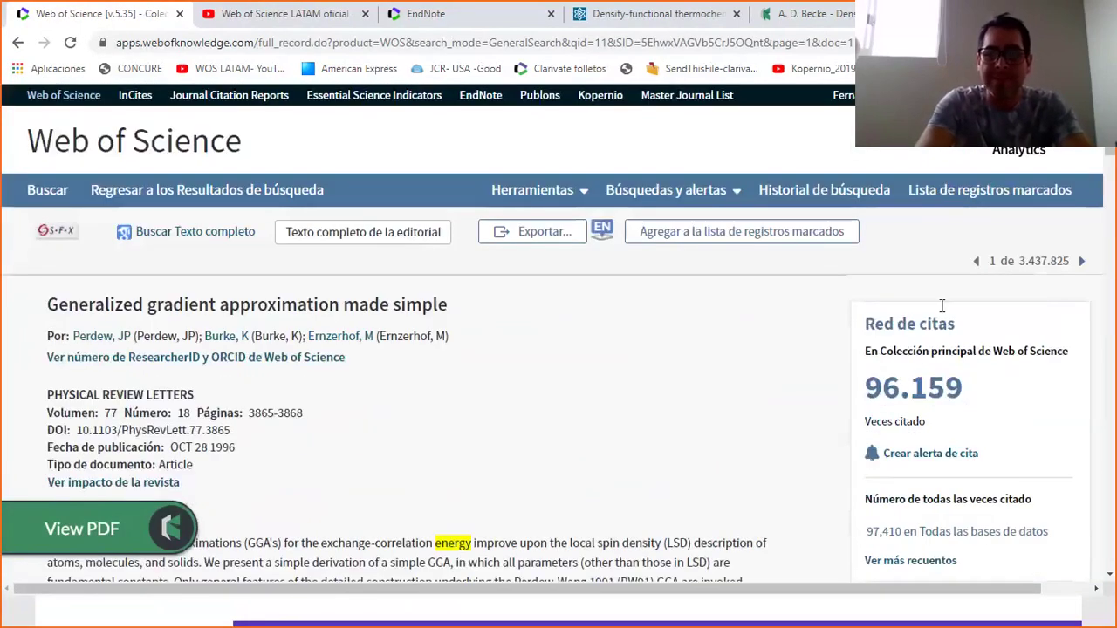
List the 96,159 citing articles, then go back to the energy search results.
click(906, 393)
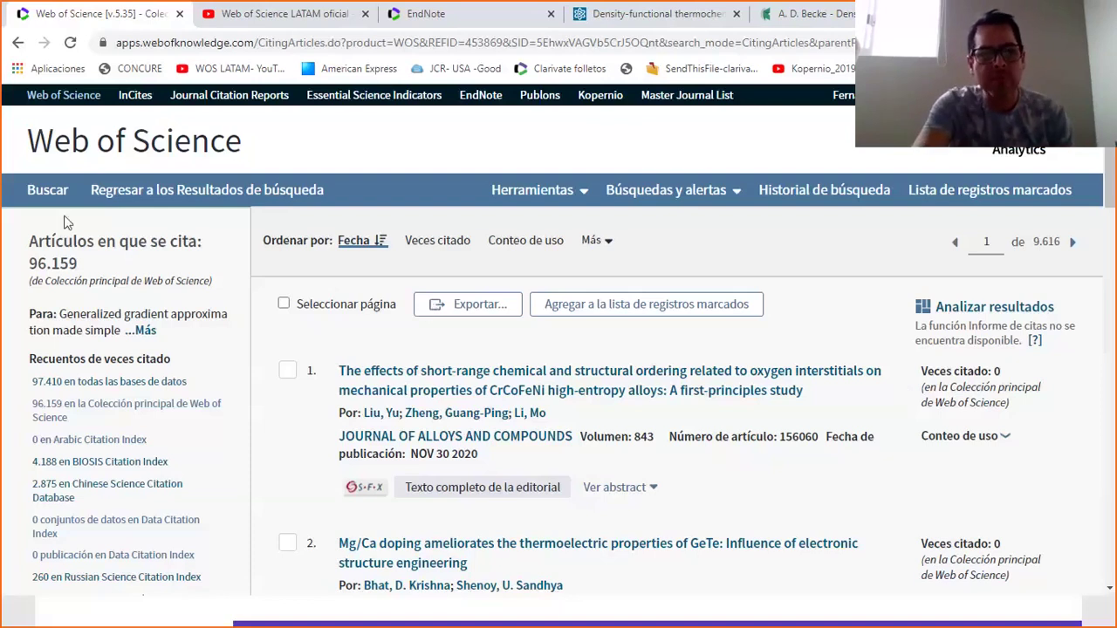
click(106, 192)
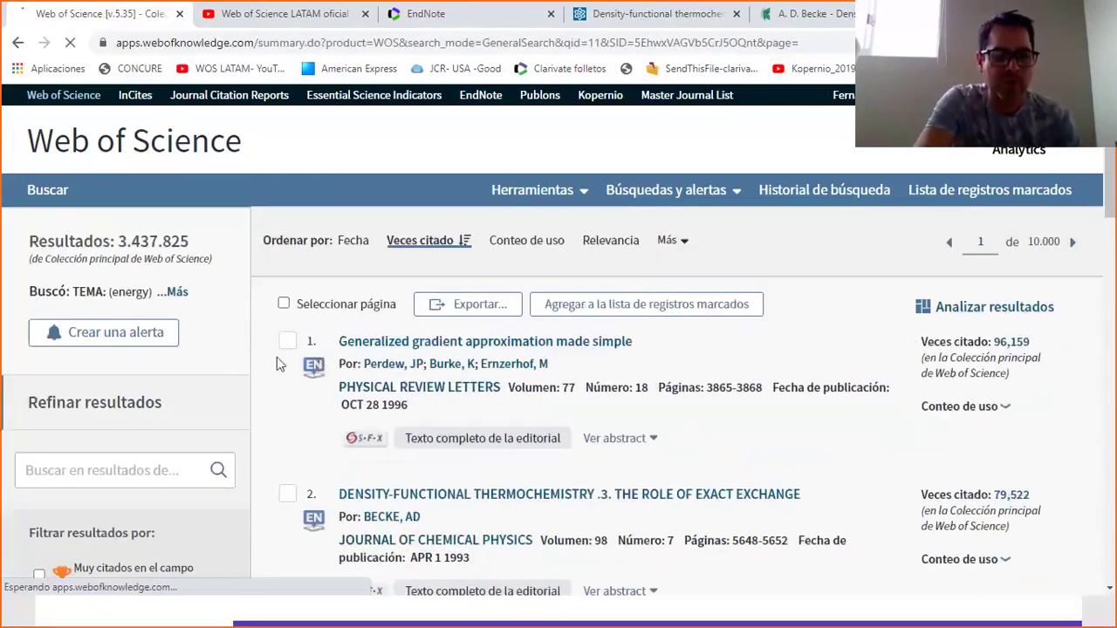
Check the MATERIALS SCIENCE MULTIDISCIPLINARY and CHEMISTRY PHYSICAL categories under Categorías de Web of Science.
drag(106, 292, 160, 294)
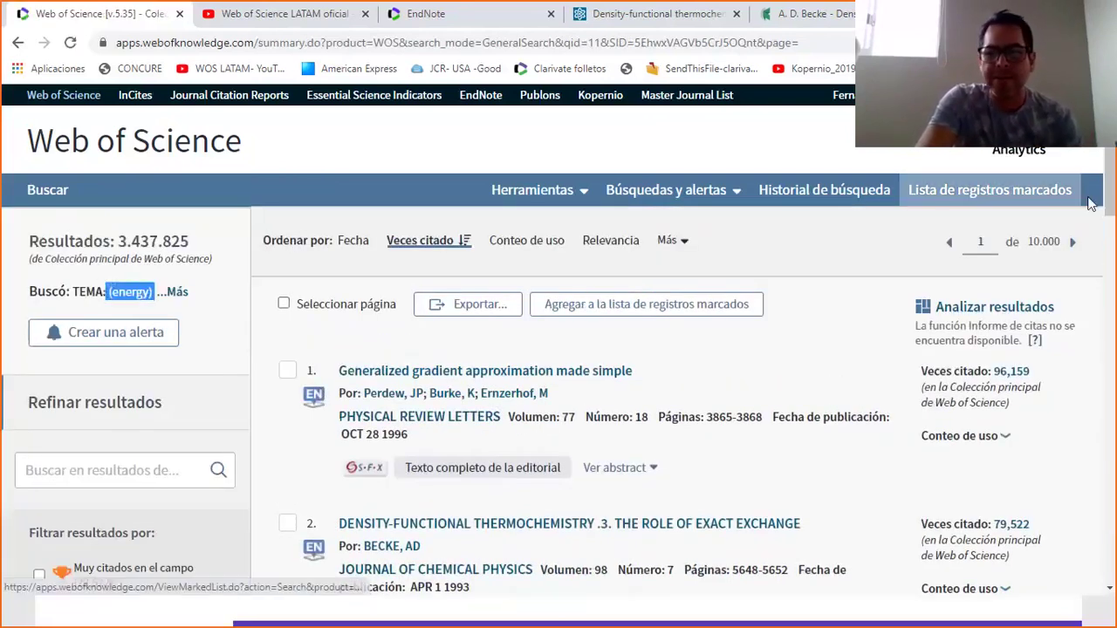
scroll(1114, 281, down, 3)
drag(1113, 280, 1112, 360)
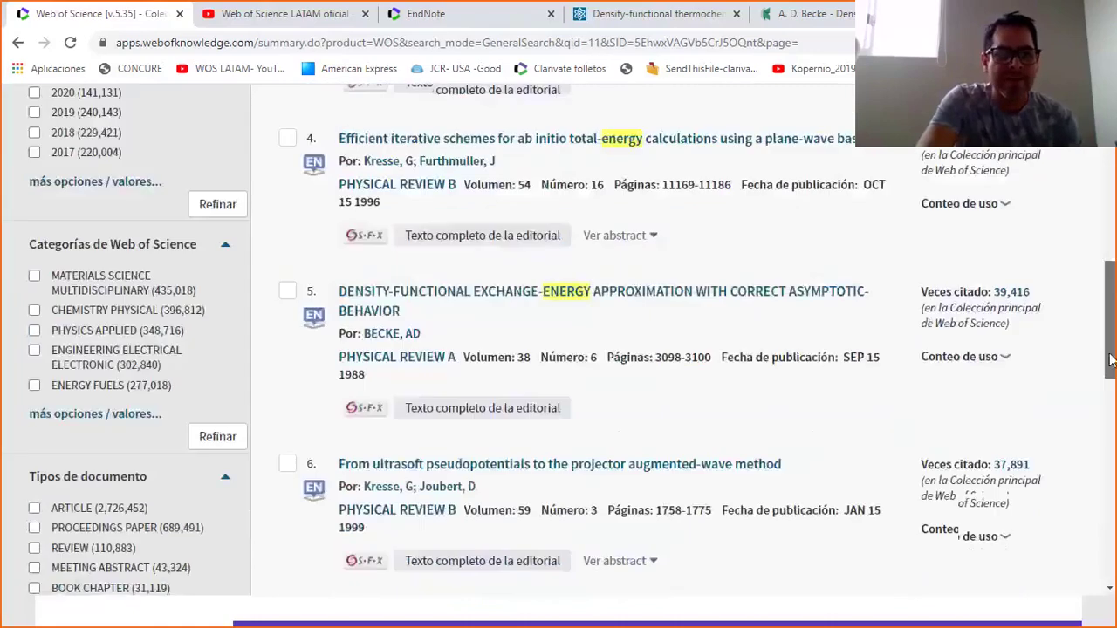
click(34, 275)
click(34, 310)
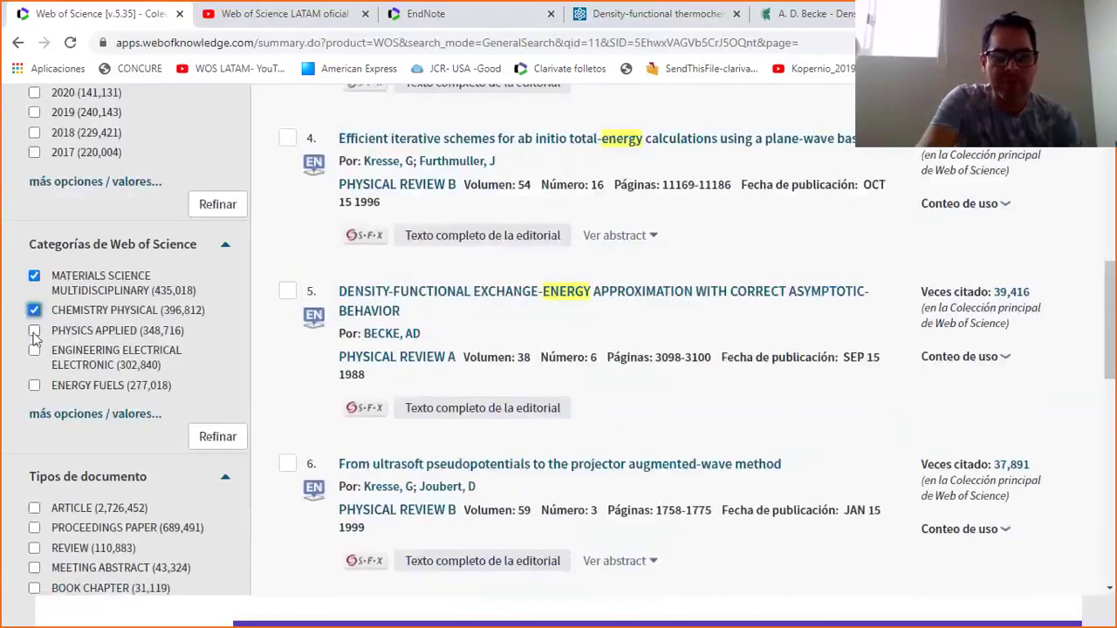
drag(1114, 325, 1111, 184)
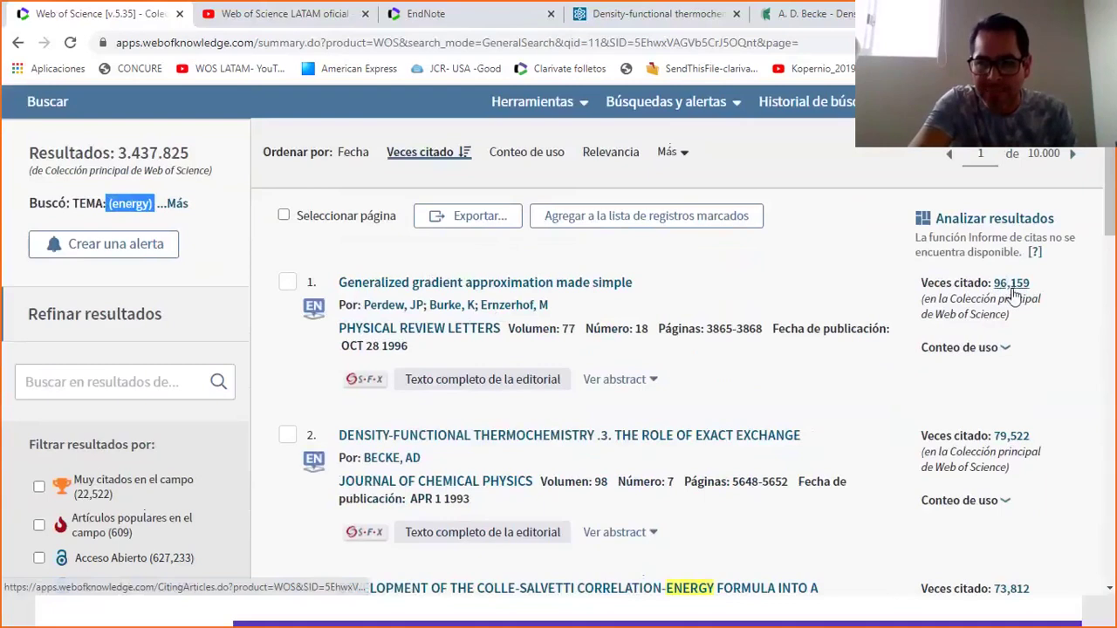
From the top result's cited references, open 'ROLE OF NONLOCAL EXCHANGE-CORRELATION IN ACTIVATED ADSORPTION'.
click(488, 284)
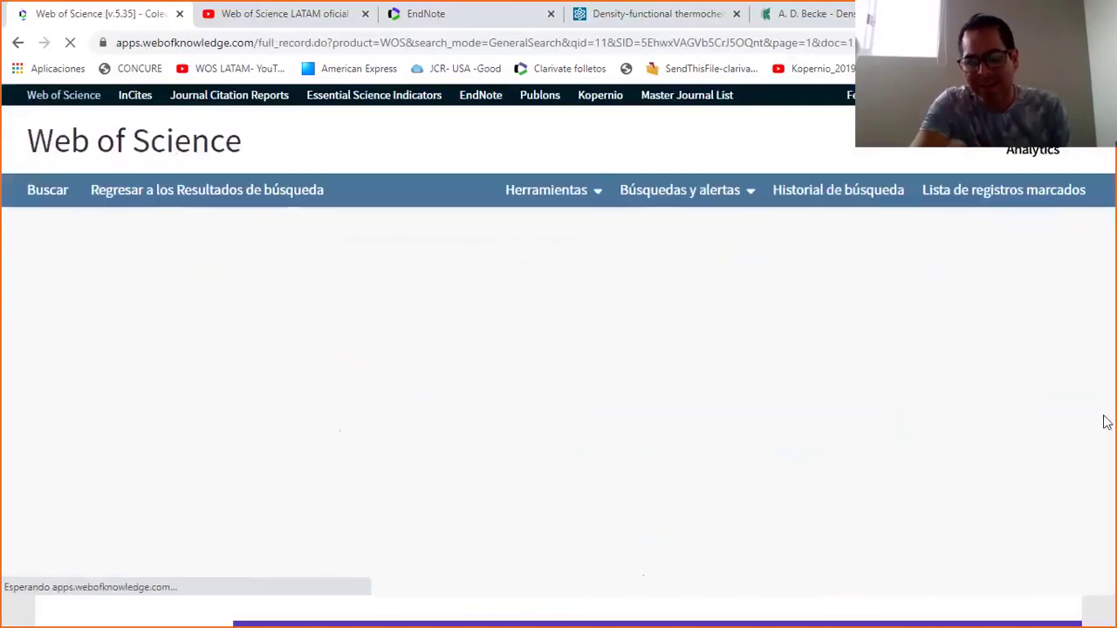
scroll(1104, 422, down, 10)
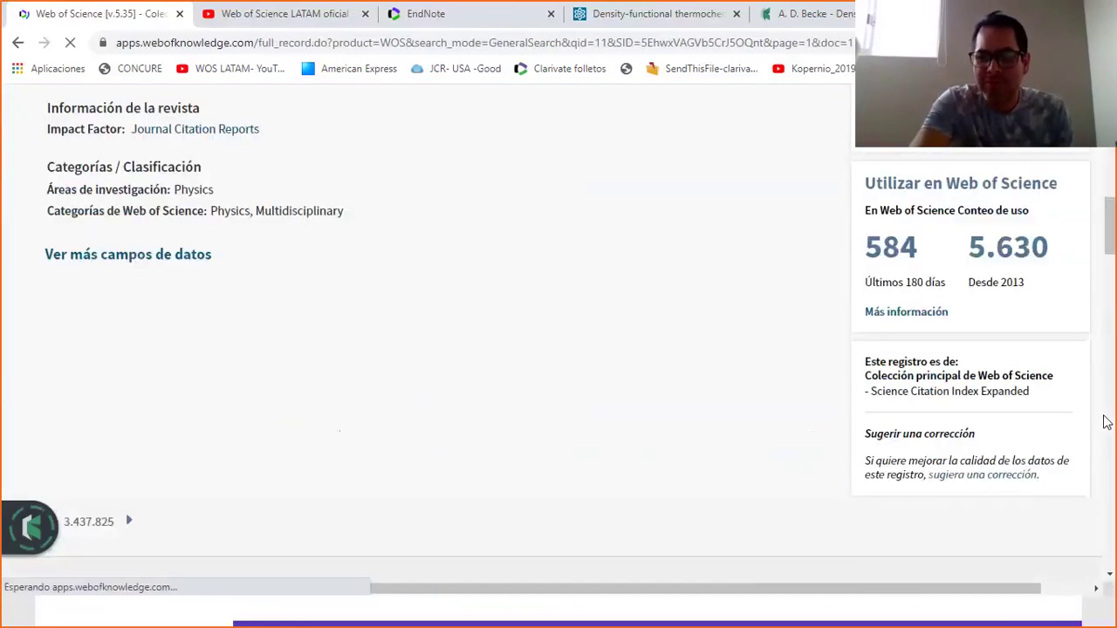
scroll(1104, 422, down, 10)
scroll(1105, 423, down, 5)
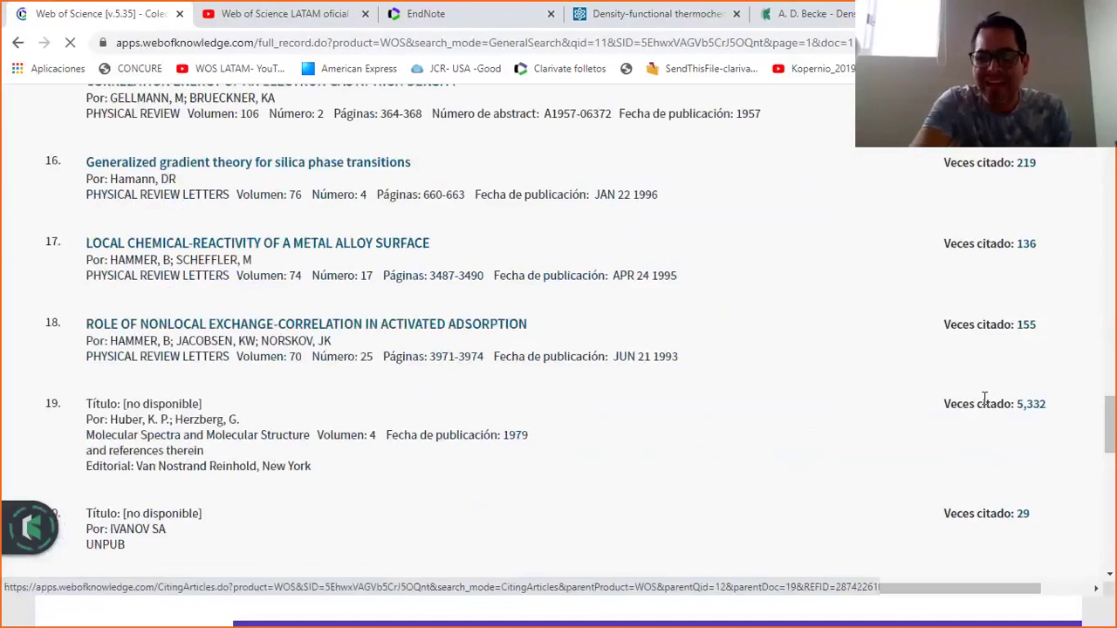
click(380, 326)
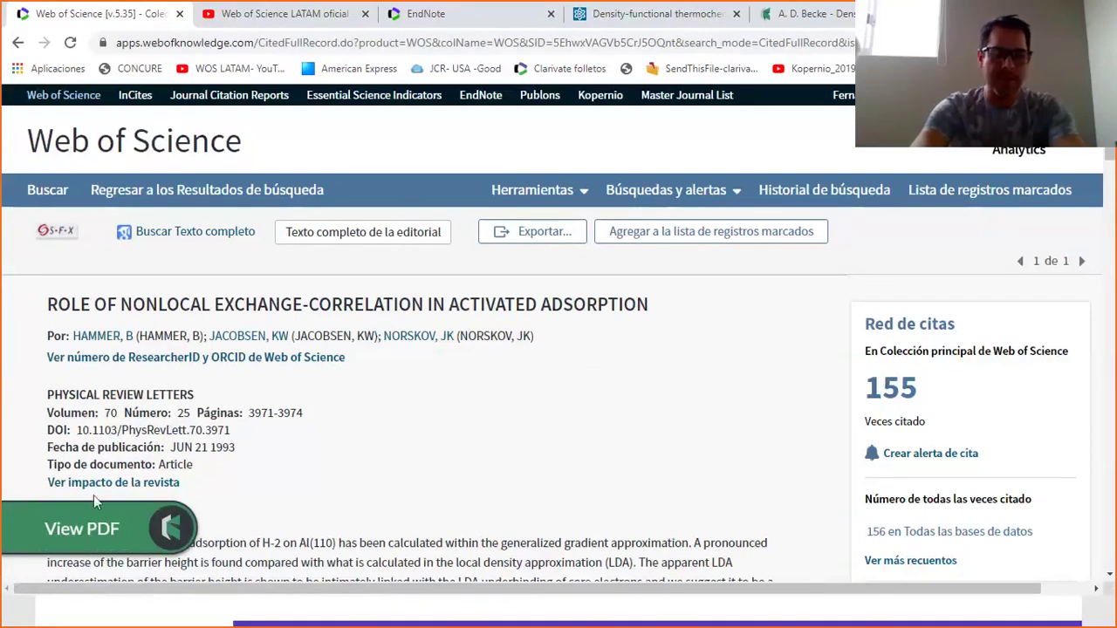
Open the 1993 adsorption paper's PDF via Kopernio, then show the record's Exportar destinations.
click(77, 528)
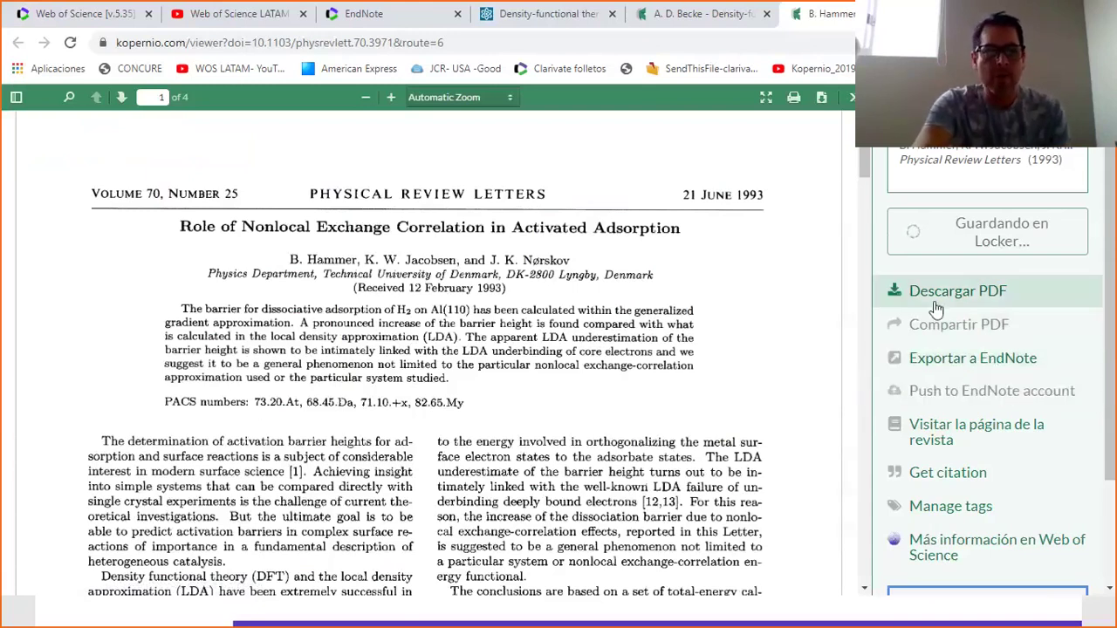
key(ctrl+1)
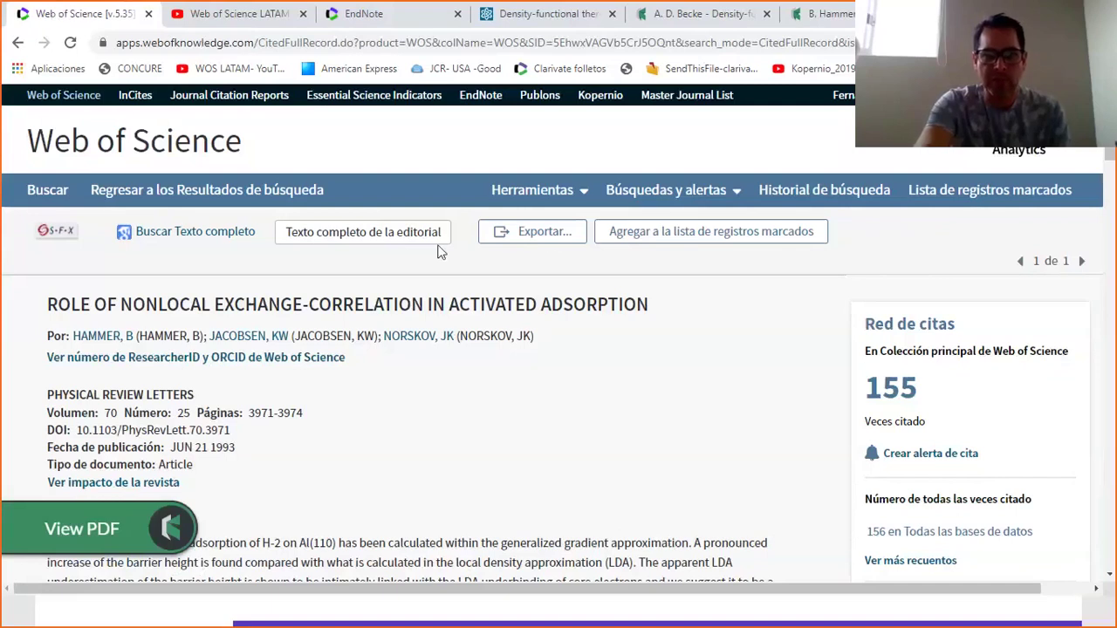
click(544, 233)
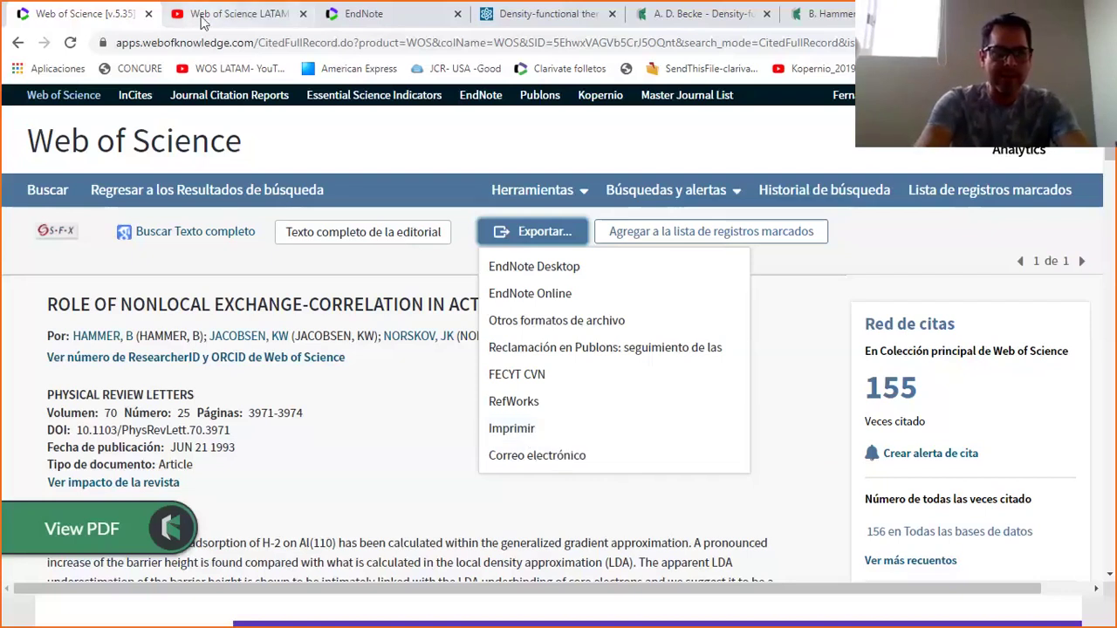
Search for una.ac.cr and open the Universidad Nacional de Costa Rica homepage.
click(229, 14)
click(197, 49)
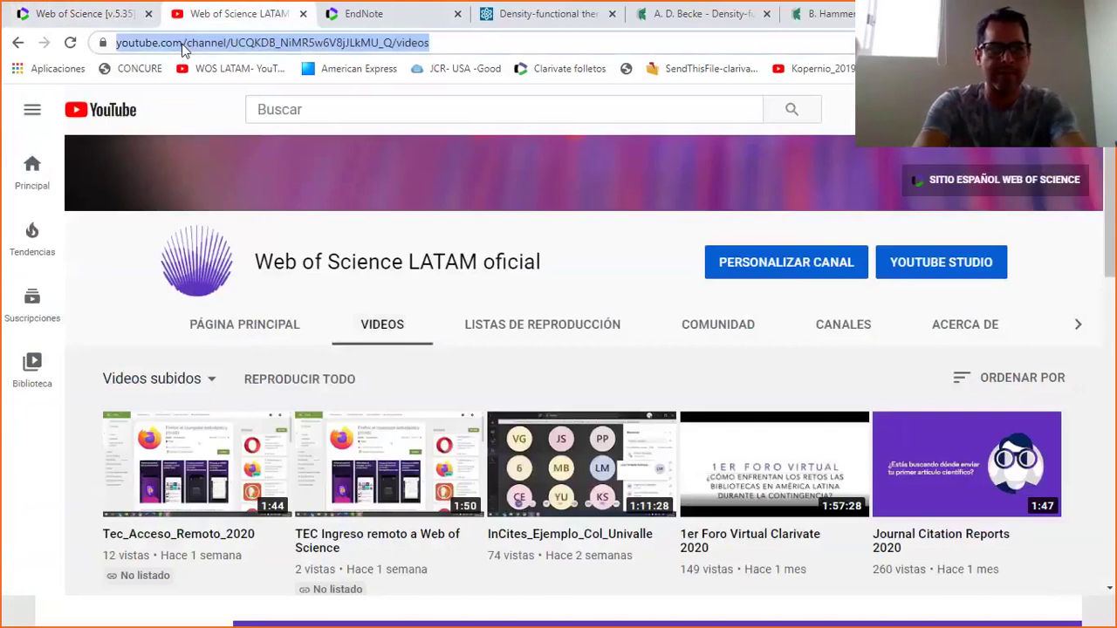
text(itc)
key(BackSpace)
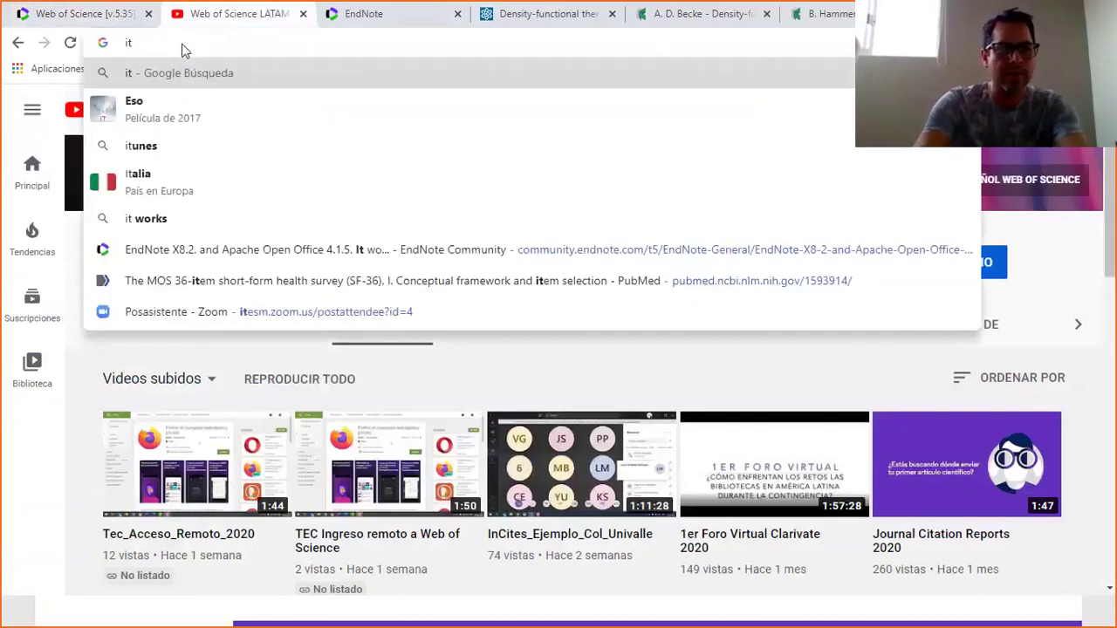
key(BackSpace)
key(BackSpace)
text(una)
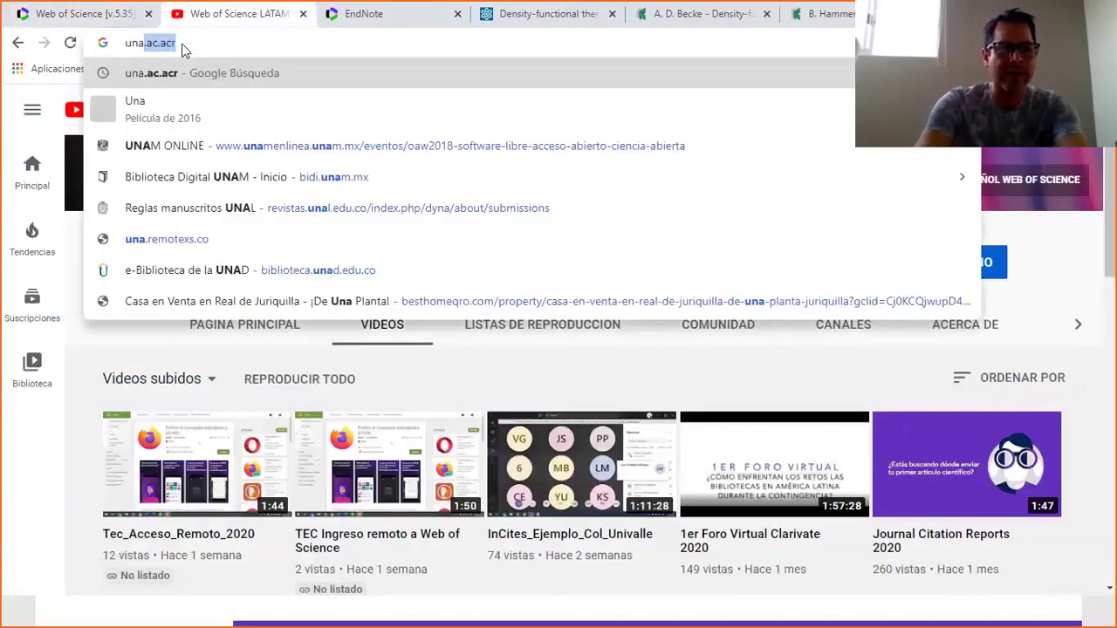
key(Return)
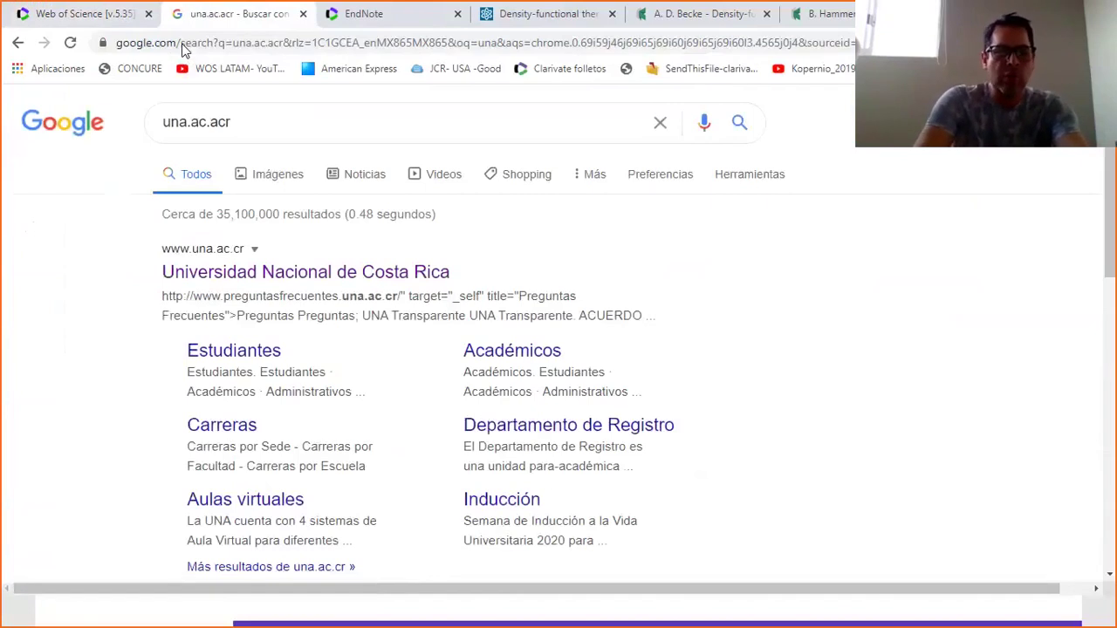
click(294, 274)
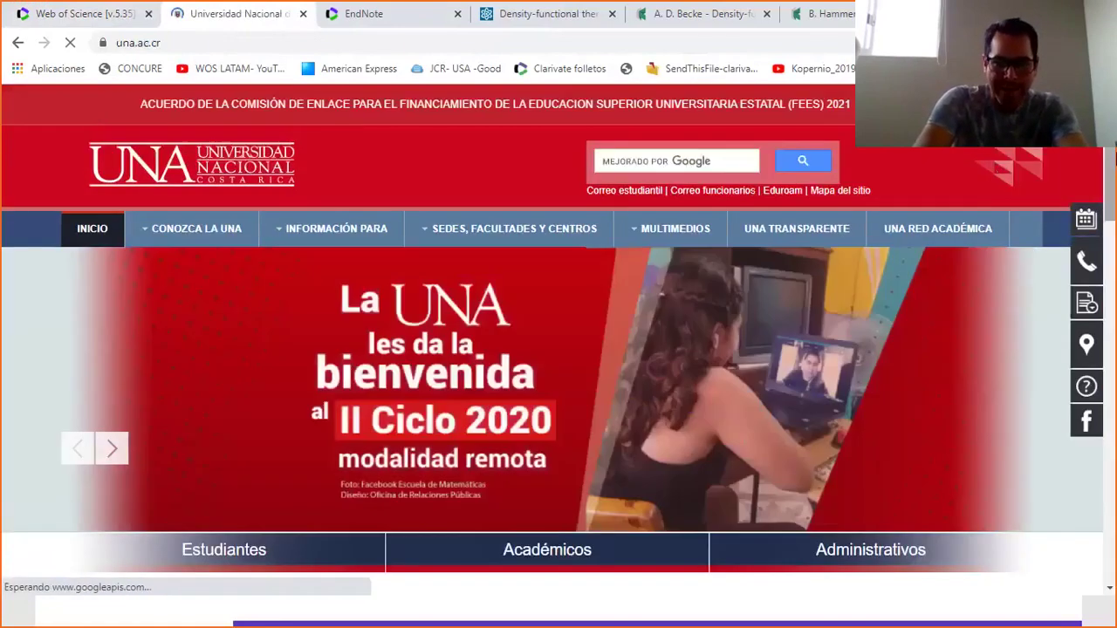
Go to the UNA library's Bases de datos list from the Biblioteca section.
scroll(1108, 271, down, 4)
drag(1108, 270, 1113, 458)
scroll(793, 327, up, 2)
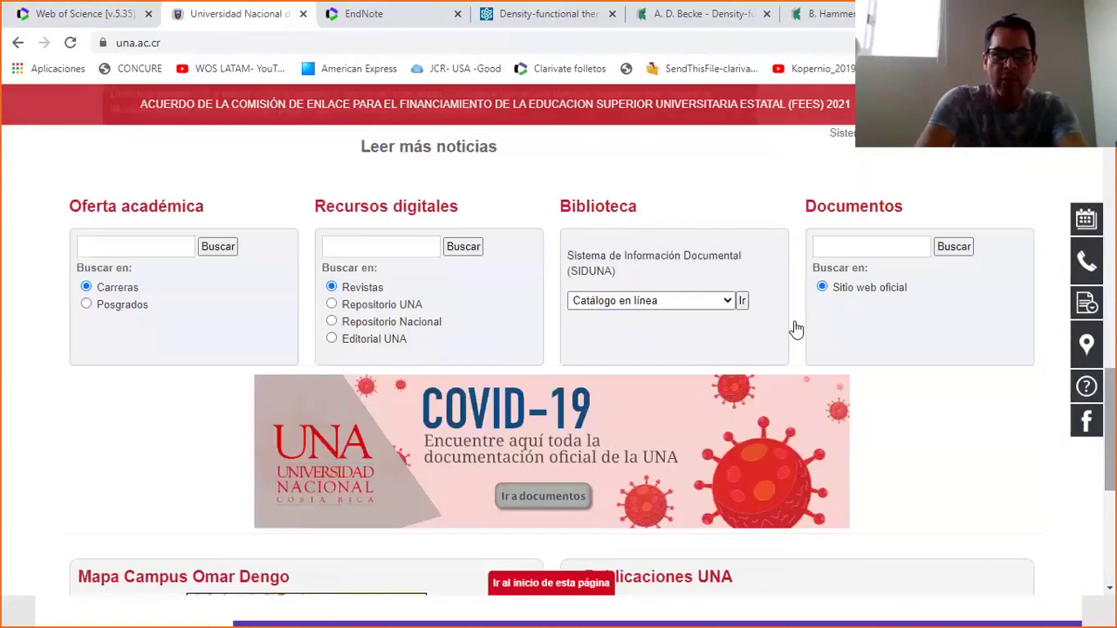
drag(556, 211, 628, 209)
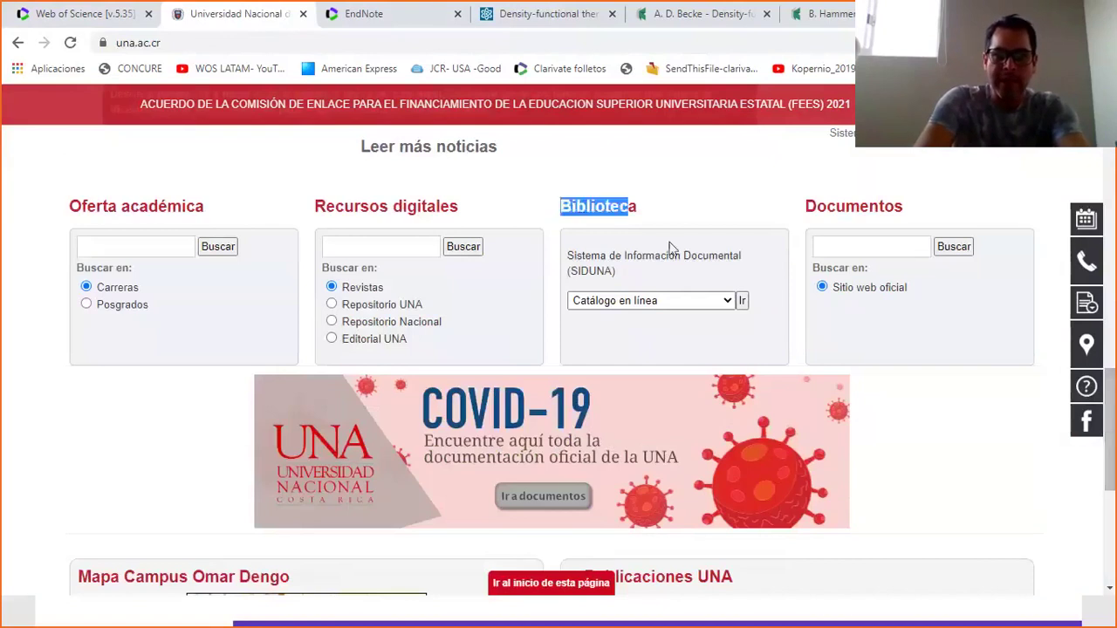
click(728, 302)
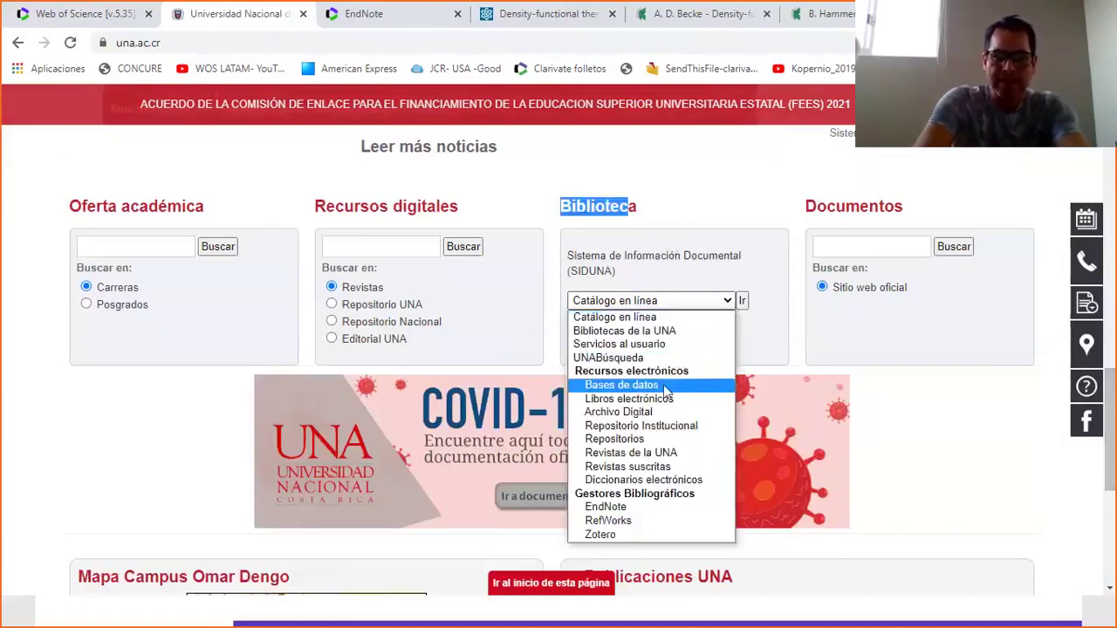
click(650, 384)
click(740, 301)
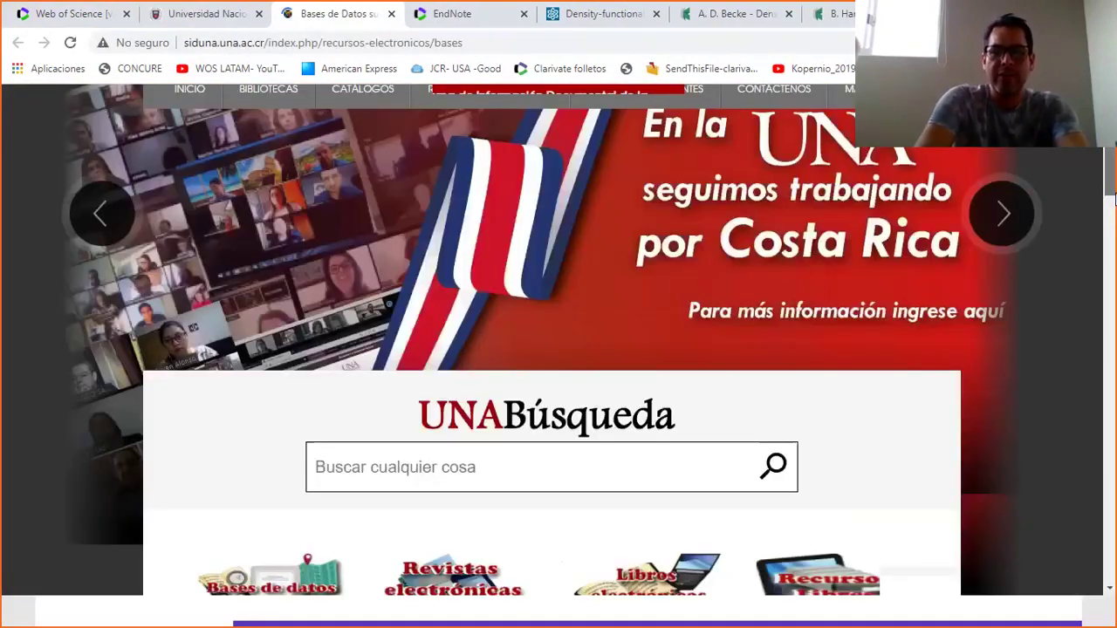
Show the V–Z databases and open Web Of Science through university access.
scroll(1110, 247, down, 5)
scroll(1112, 247, down, 6)
scroll(542, 348, up, 2)
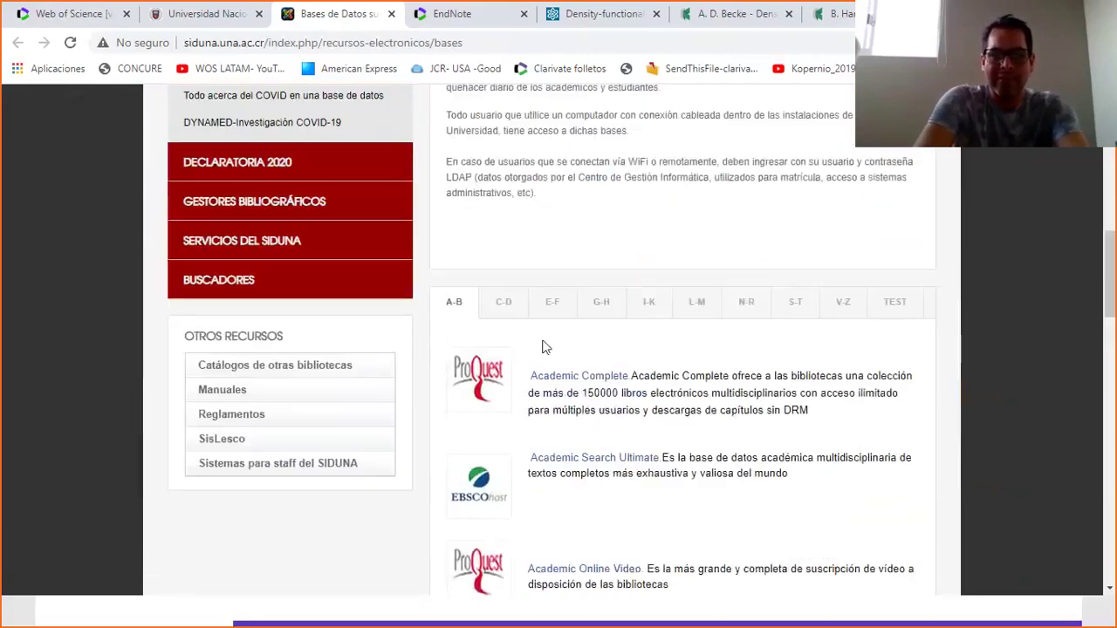
click(838, 312)
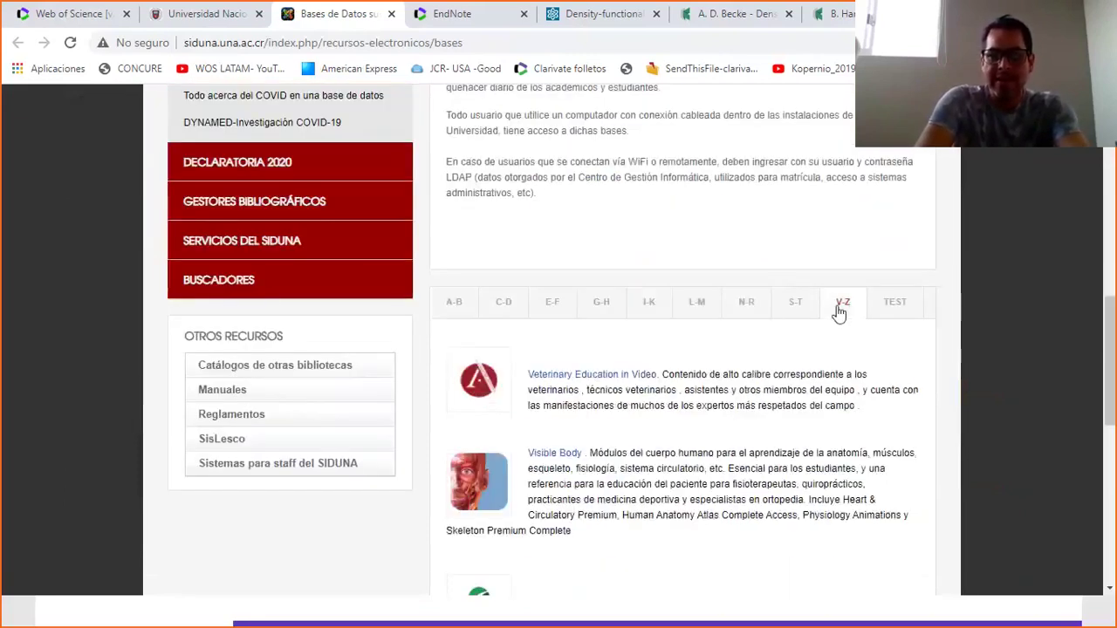
scroll(647, 395, down, 4)
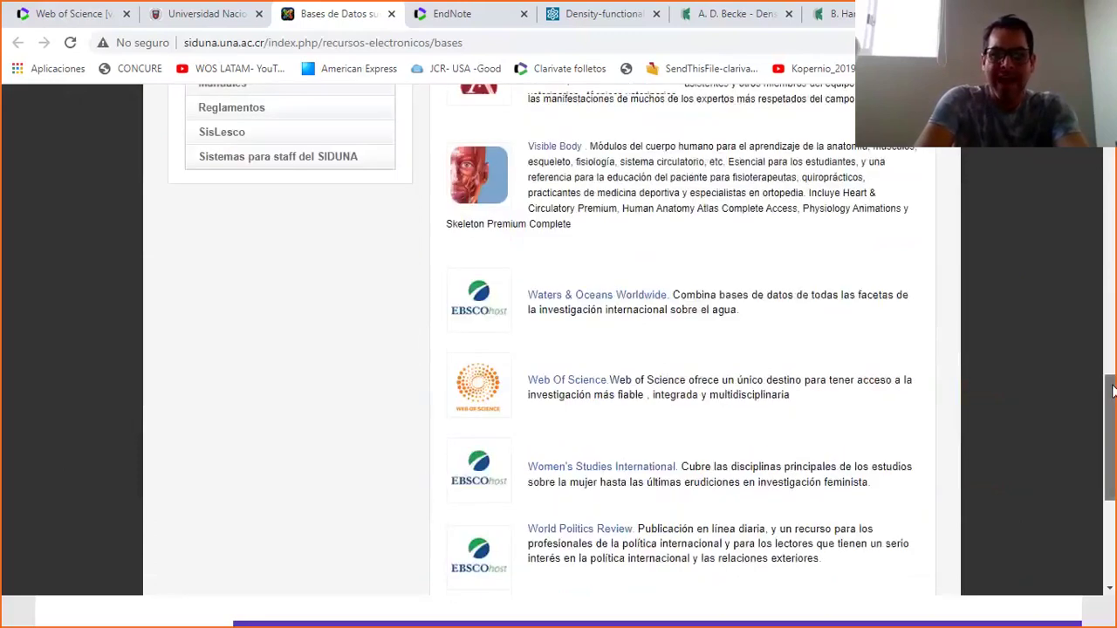
click(580, 381)
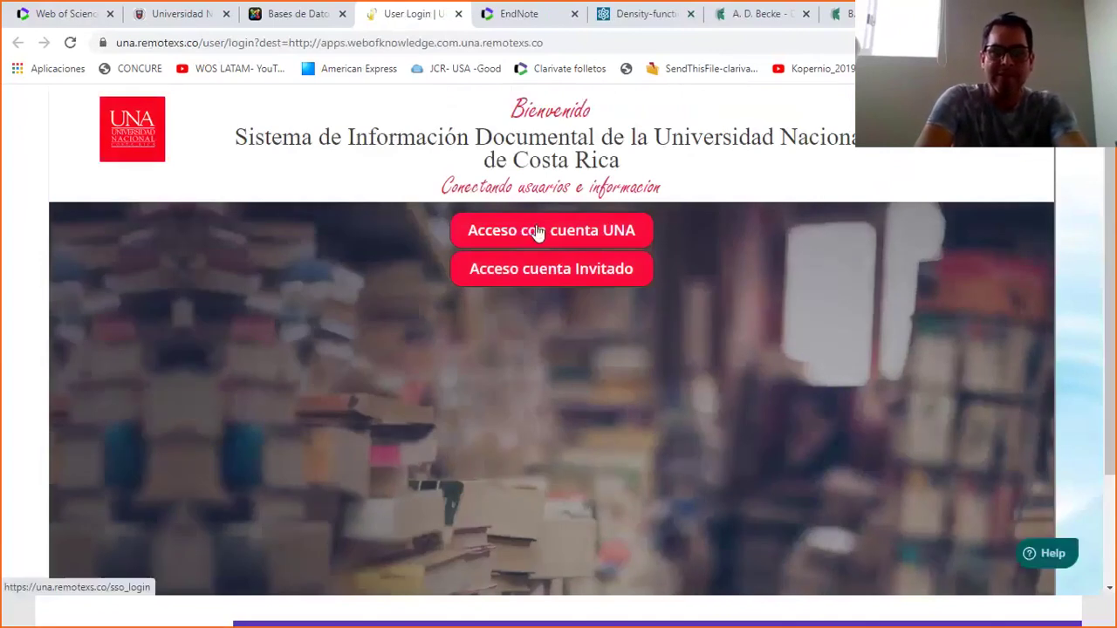
Open the 'Acceso con cuenta UNA' sign-in form, try Ingresar, then return to the Web of Science record.
click(538, 234)
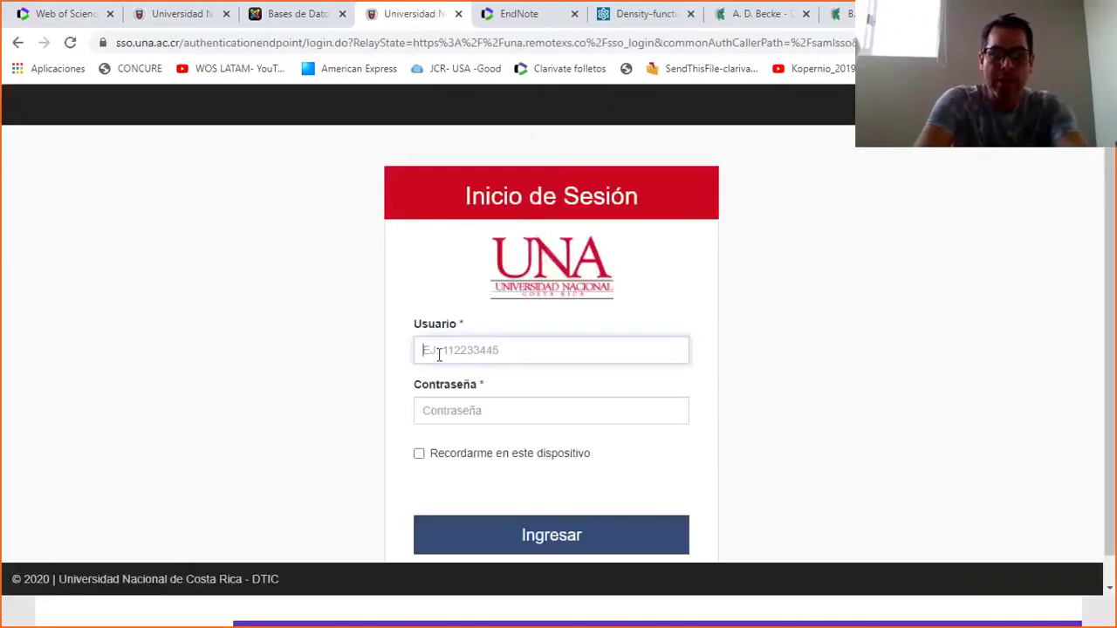
click(456, 402)
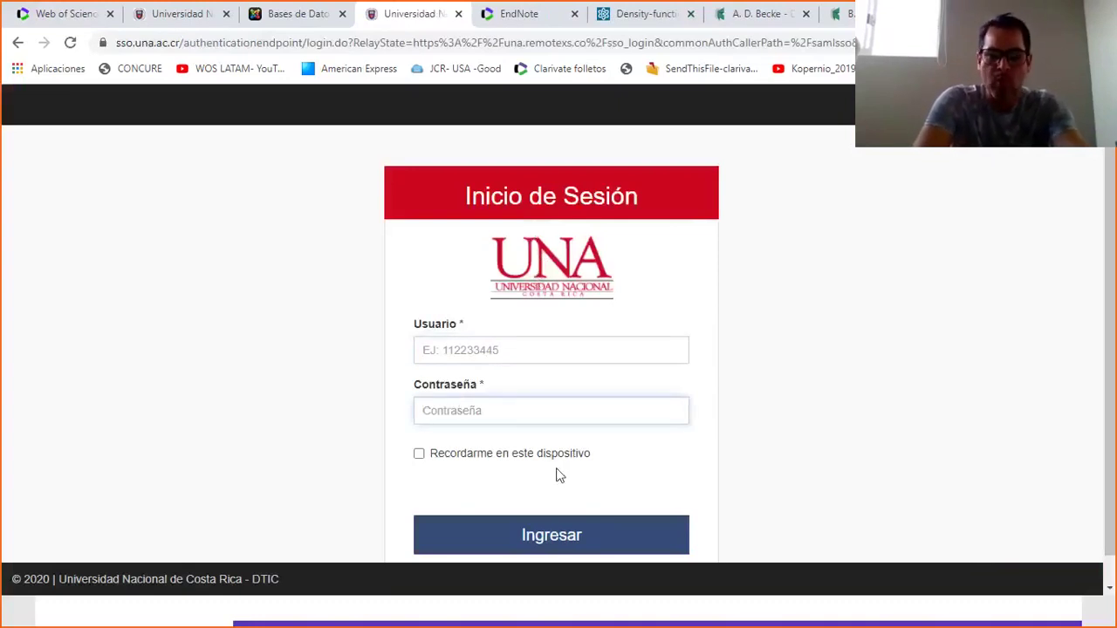
click(549, 543)
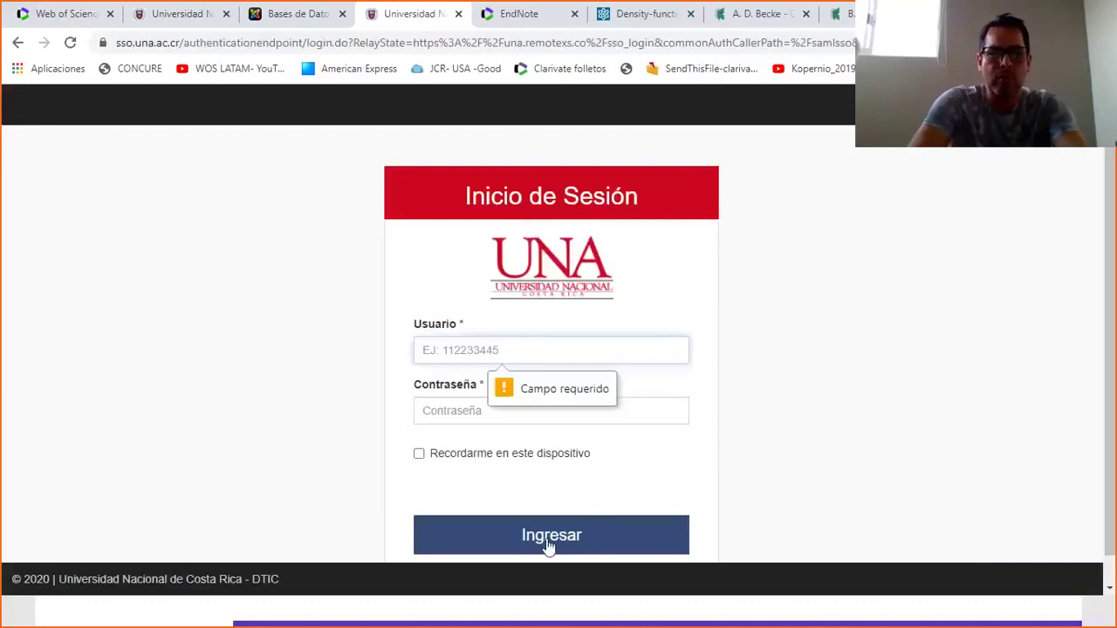
click(61, 13)
click(347, 175)
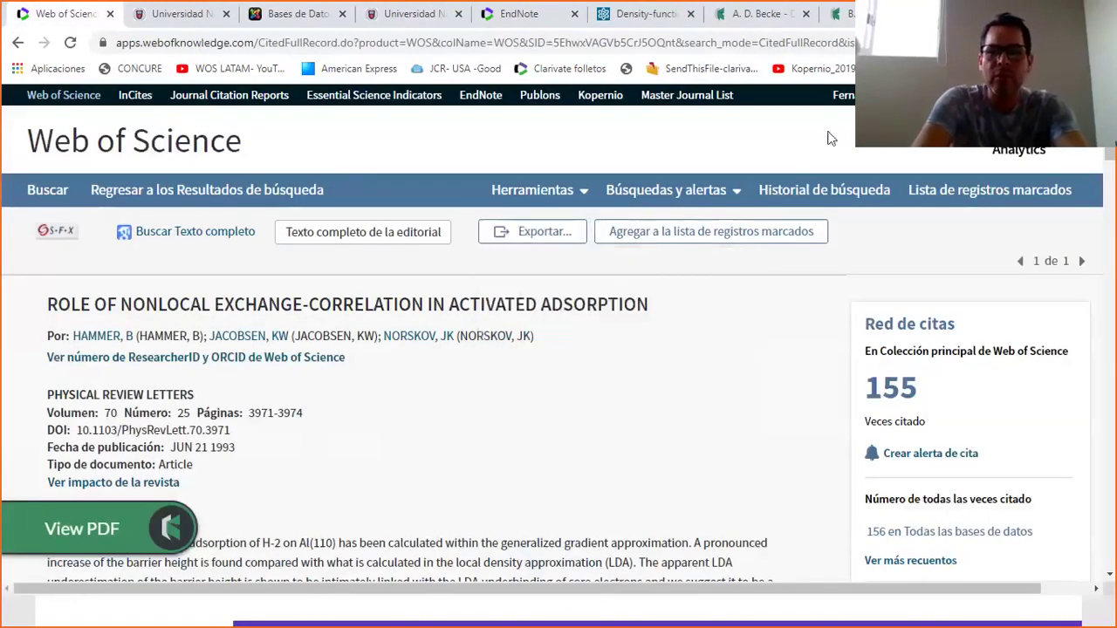
Sign out of Web of Science with Cerrar sesión and start a new session.
click(843, 94)
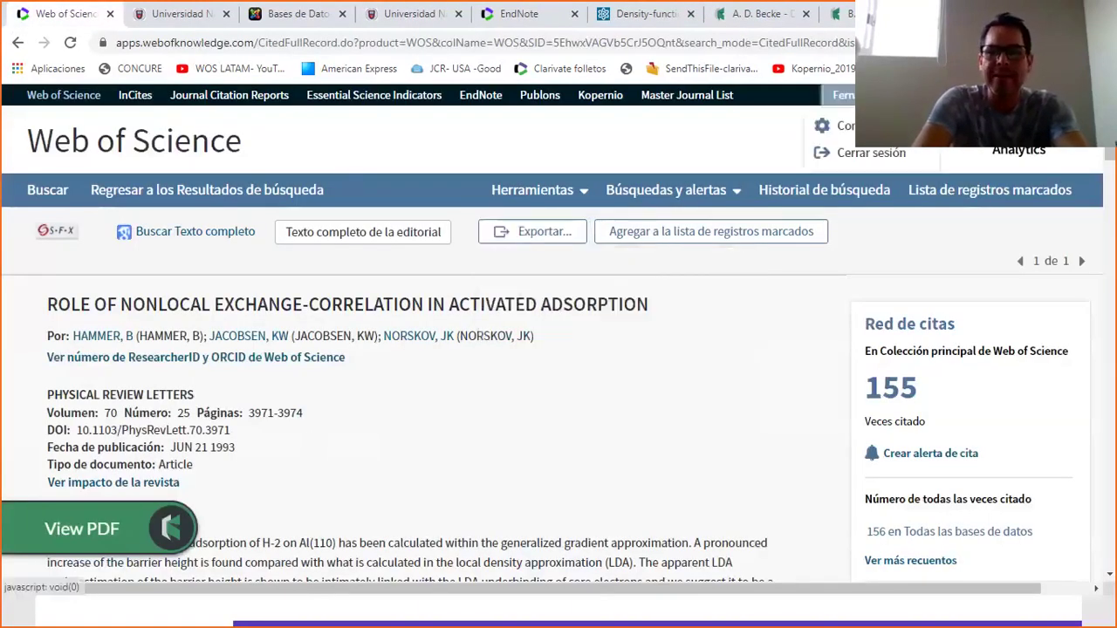
click(871, 153)
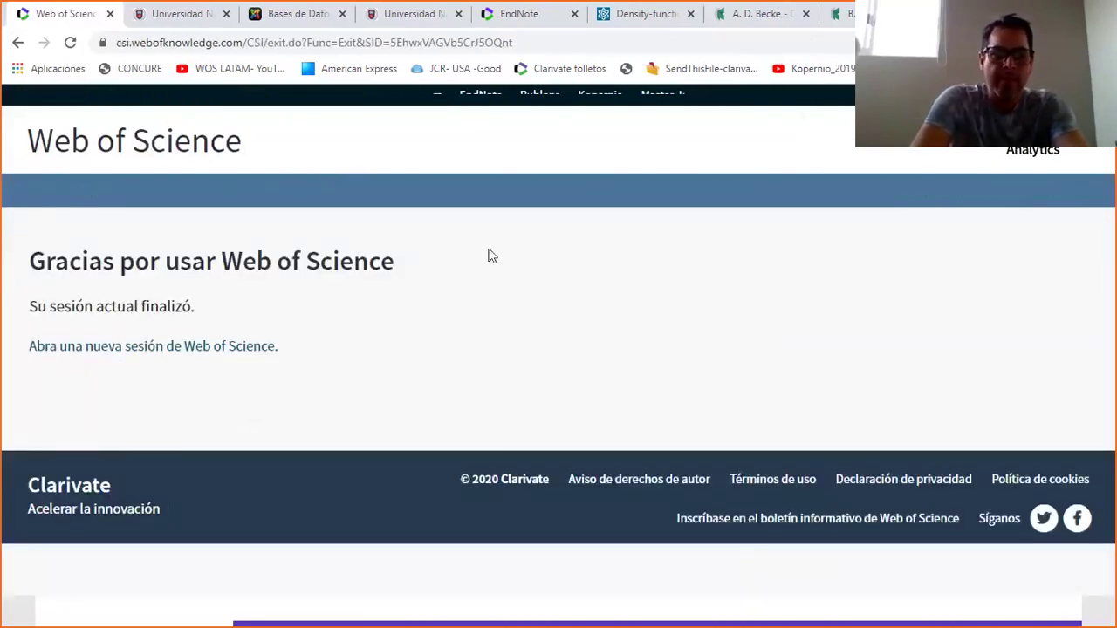
click(181, 343)
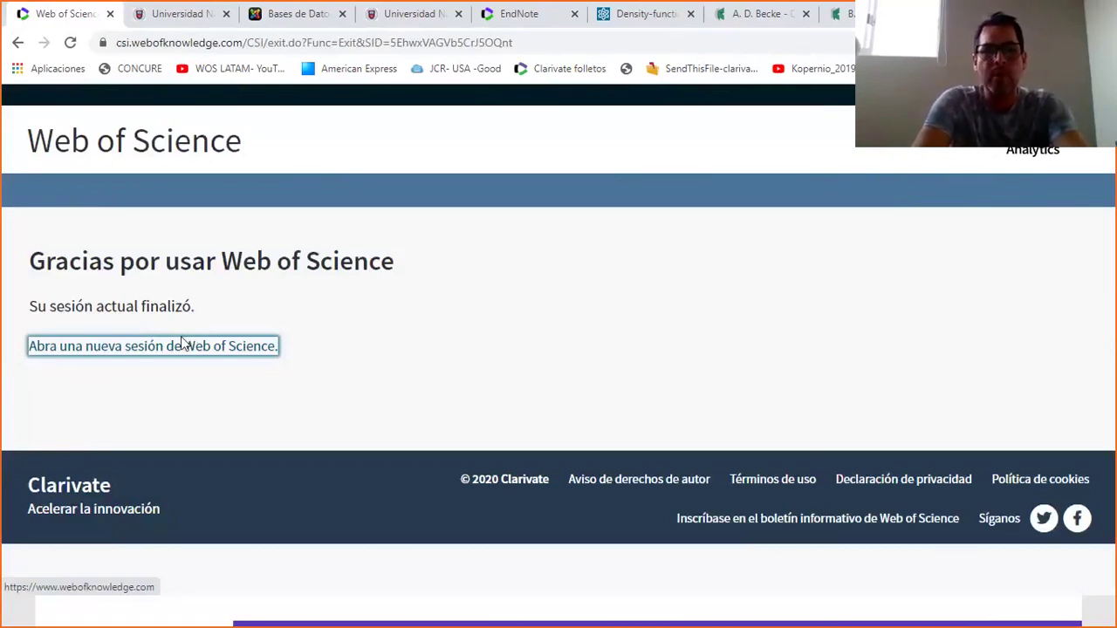
click(163, 349)
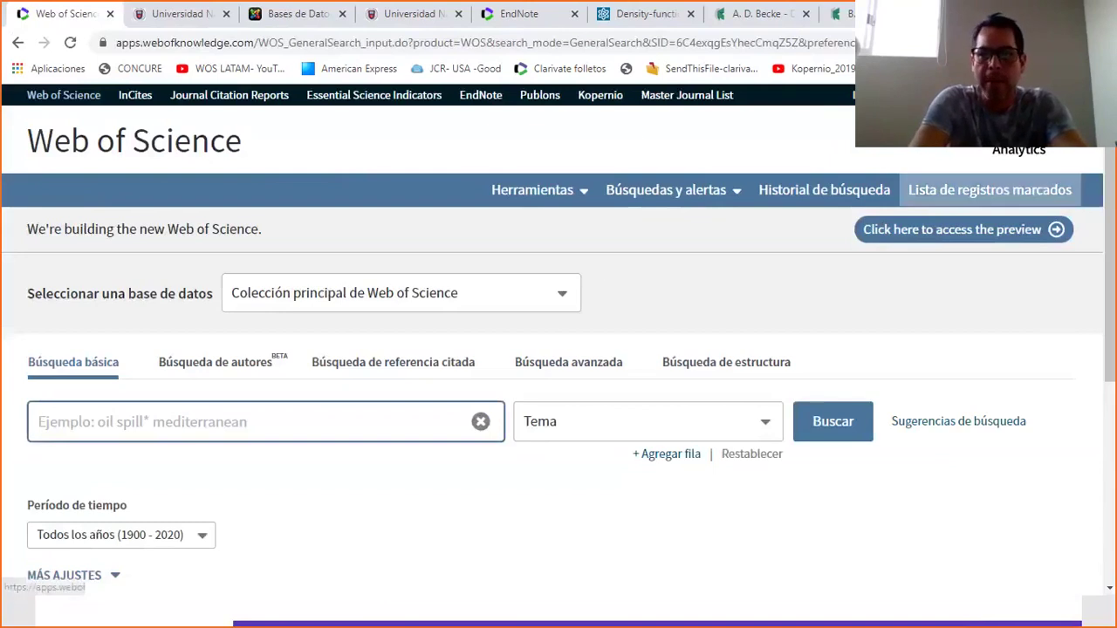
Open the Registro form from the account menu, then dismiss it.
click(873, 94)
click(871, 159)
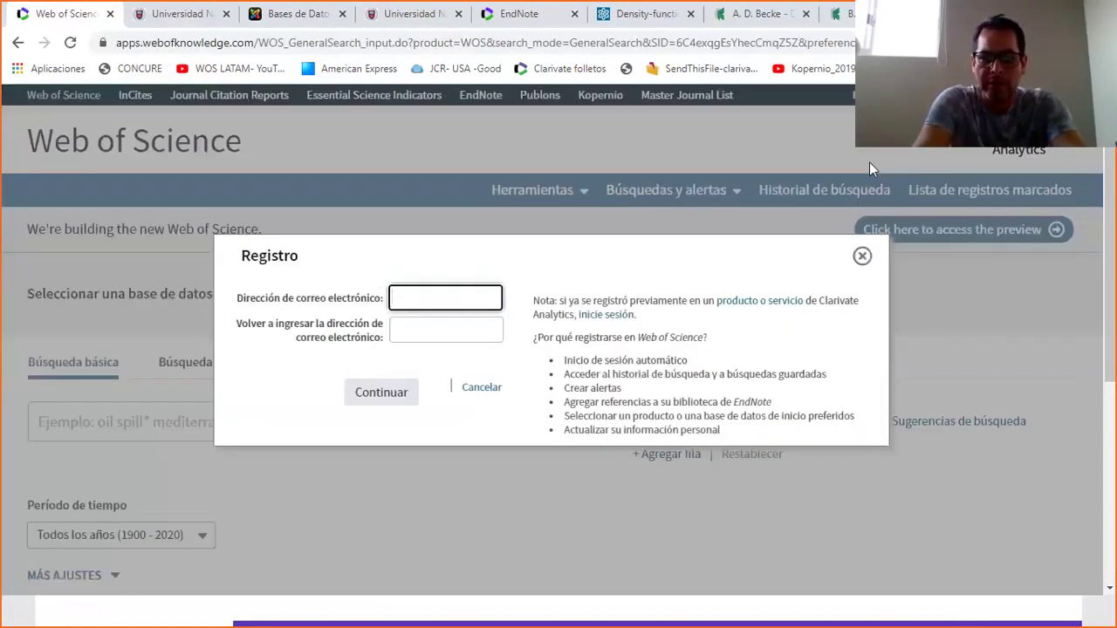
click(865, 264)
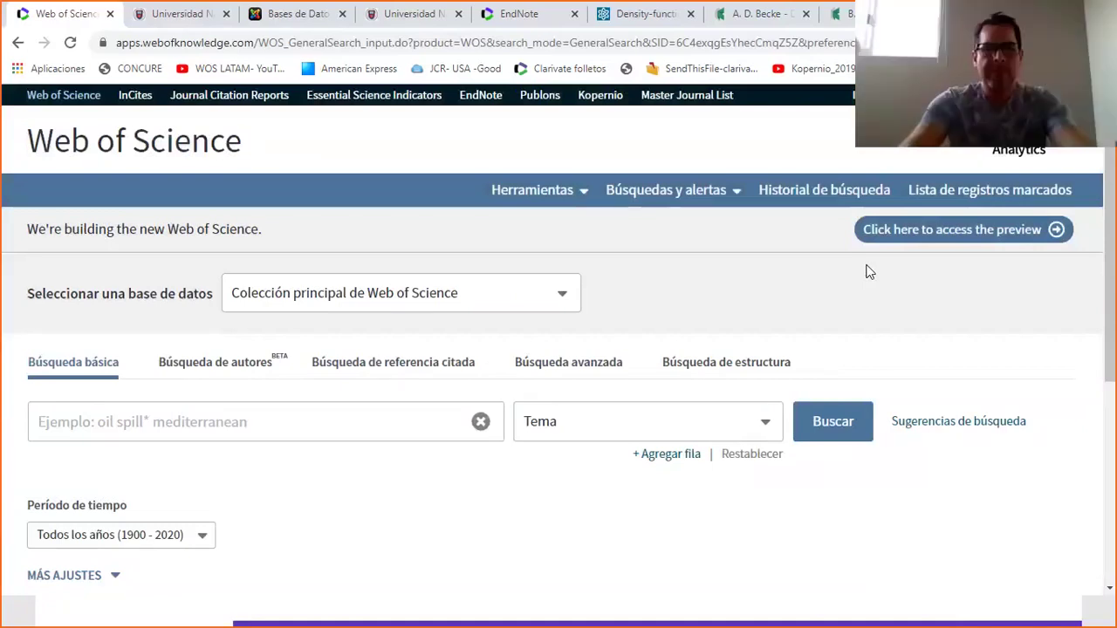
Enter 'energy' as Tema and add a second row searching Organización-Consolidada.
click(147, 420)
text(energy)
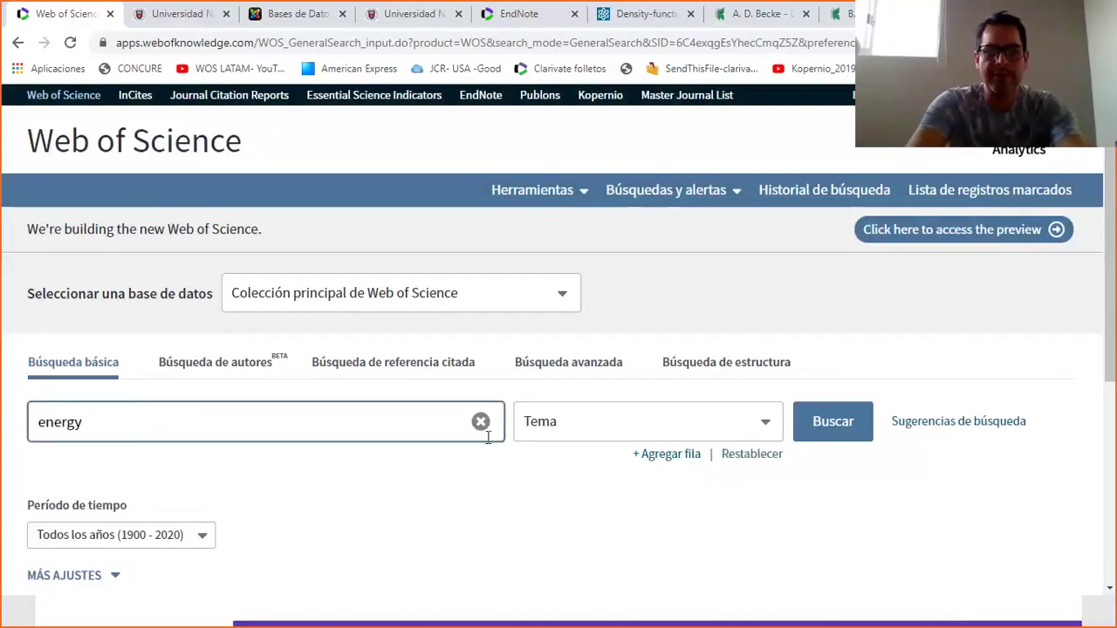
click(637, 454)
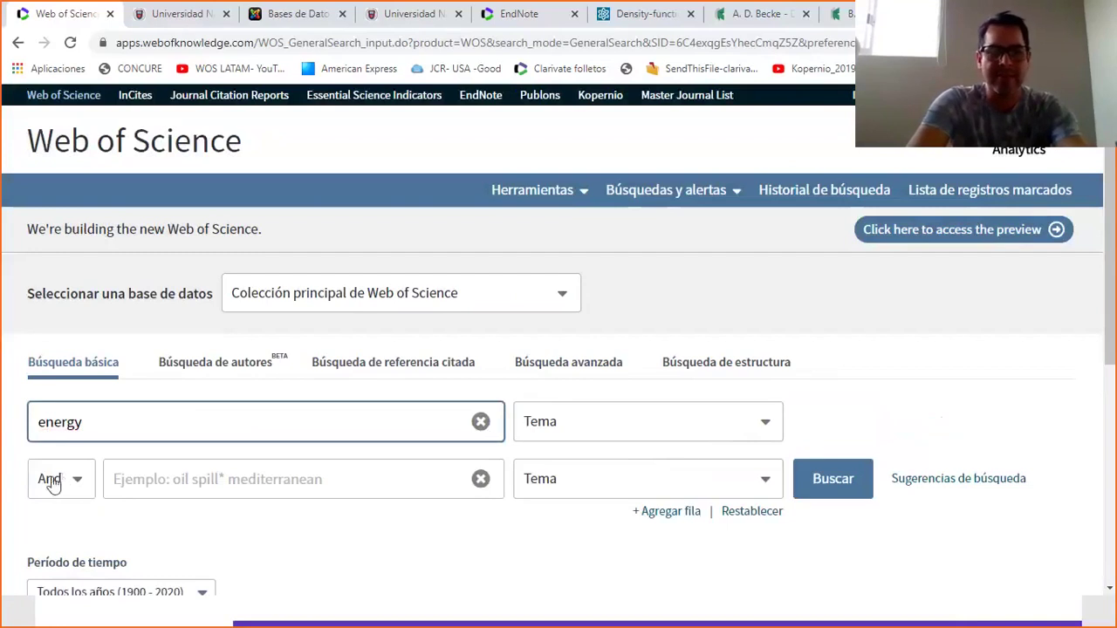
click(728, 485)
scroll(768, 358, down, 4)
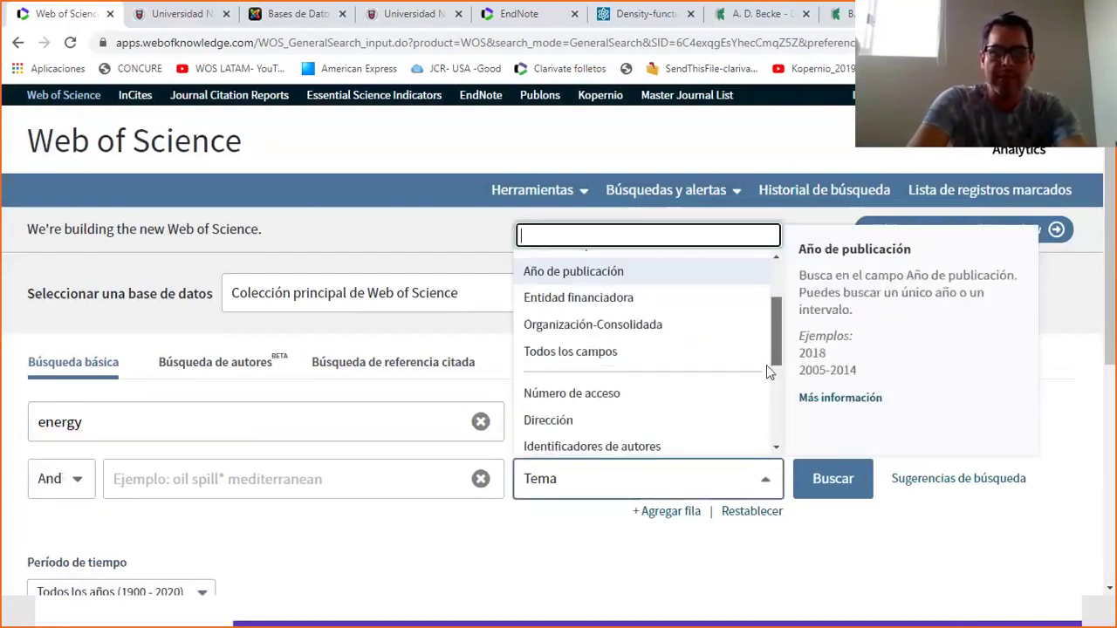
click(687, 393)
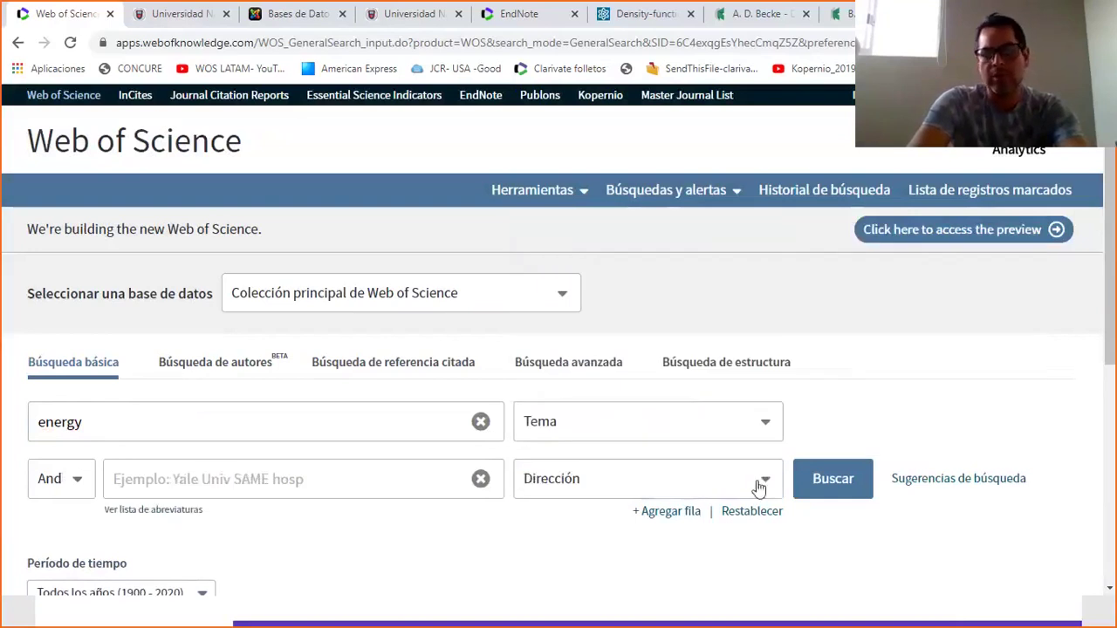
click(759, 489)
scroll(774, 352, up, 2)
scroll(774, 352, up, 1)
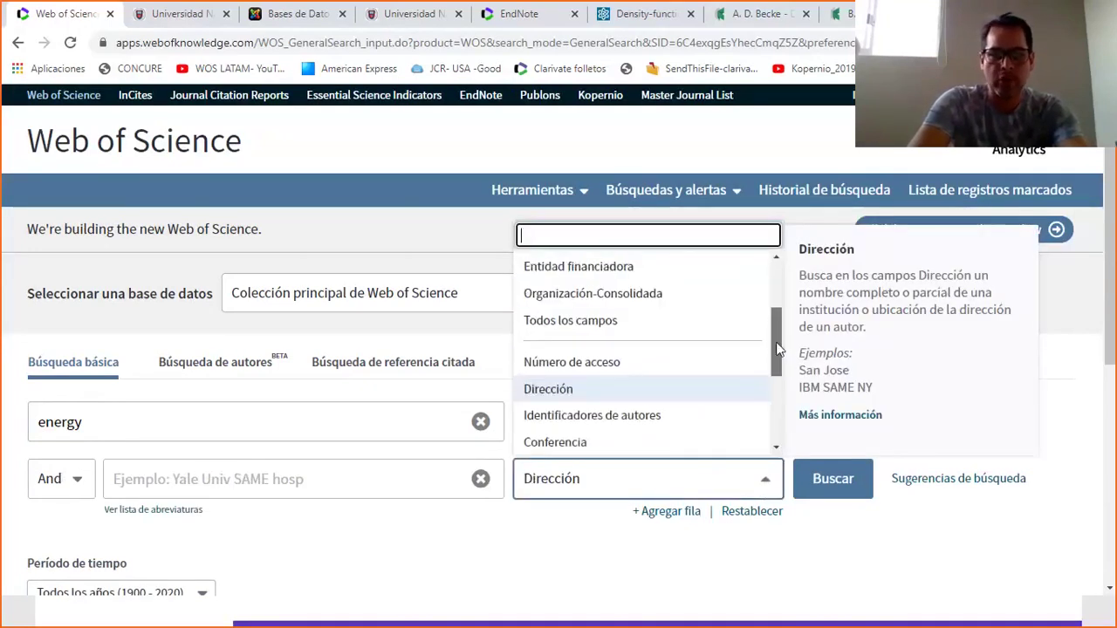
click(700, 312)
click(166, 487)
Enter 'universidad nacional autonoma de mexico' as the organization and run the search.
text(universidad nacional autono)
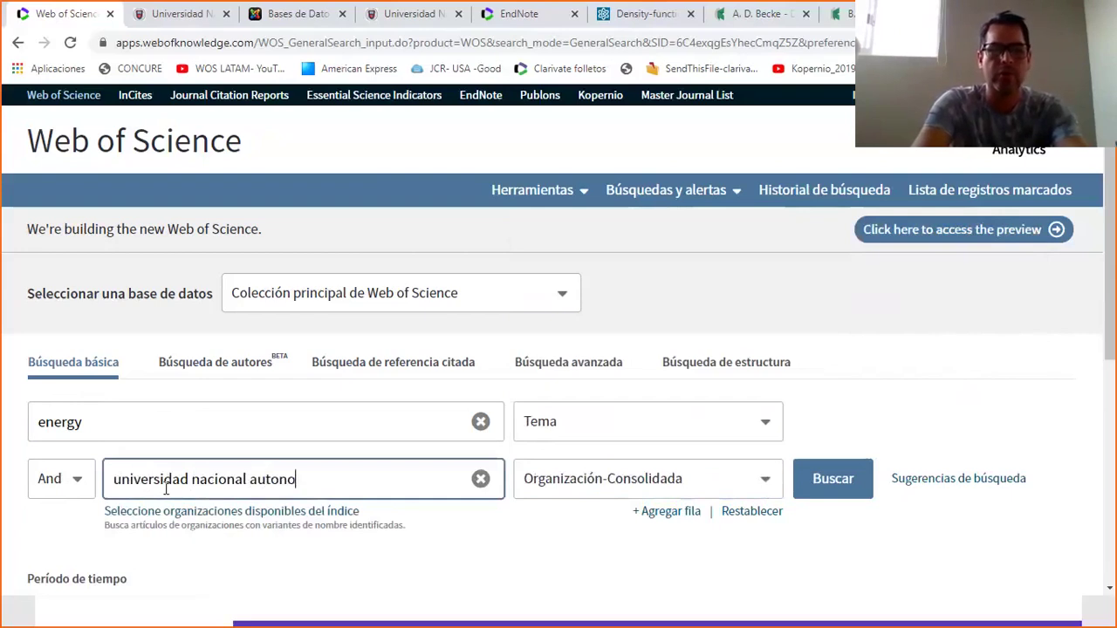
text(ma de mexico)
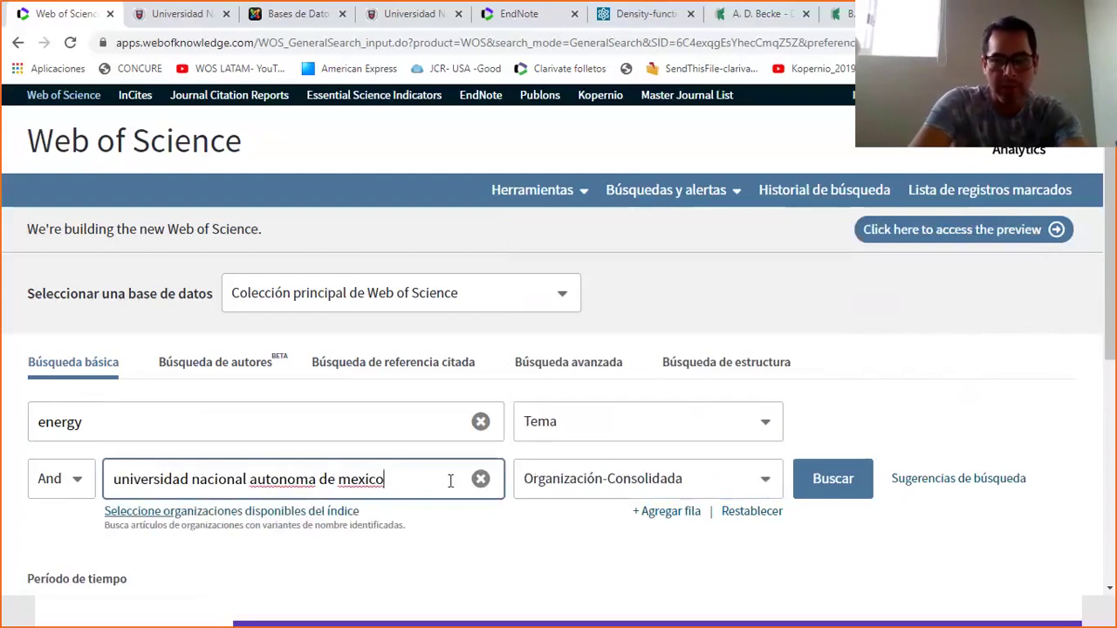
click(835, 475)
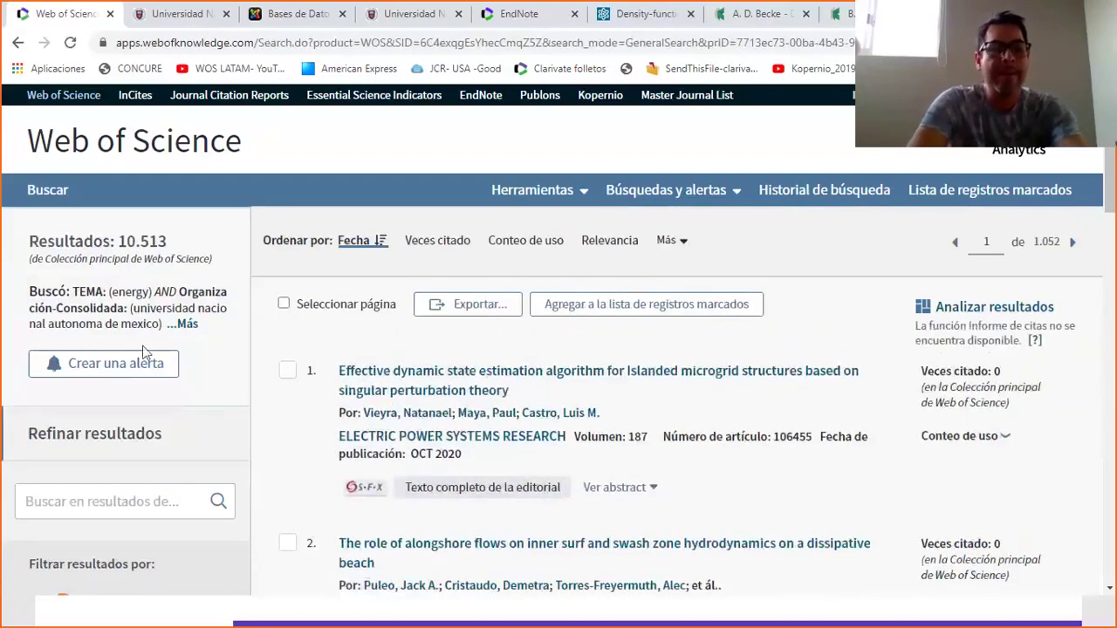
Return to the basic search form via the top Buscar link.
click(47, 192)
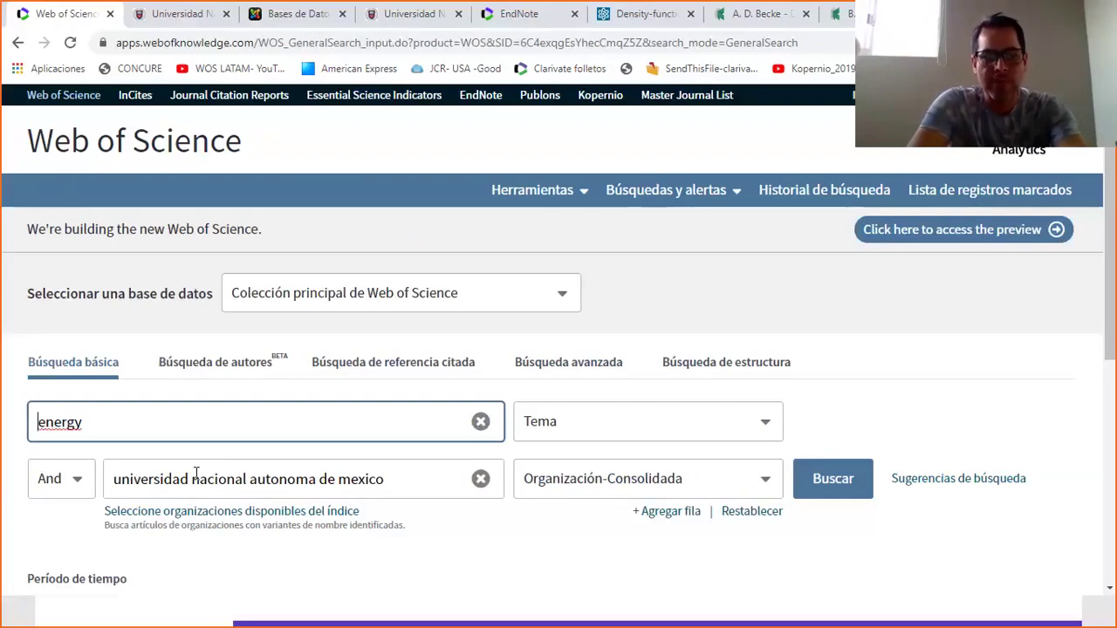
Search the organizations index for 'udem' and add Universidad de Monterrey to the selection.
click(224, 517)
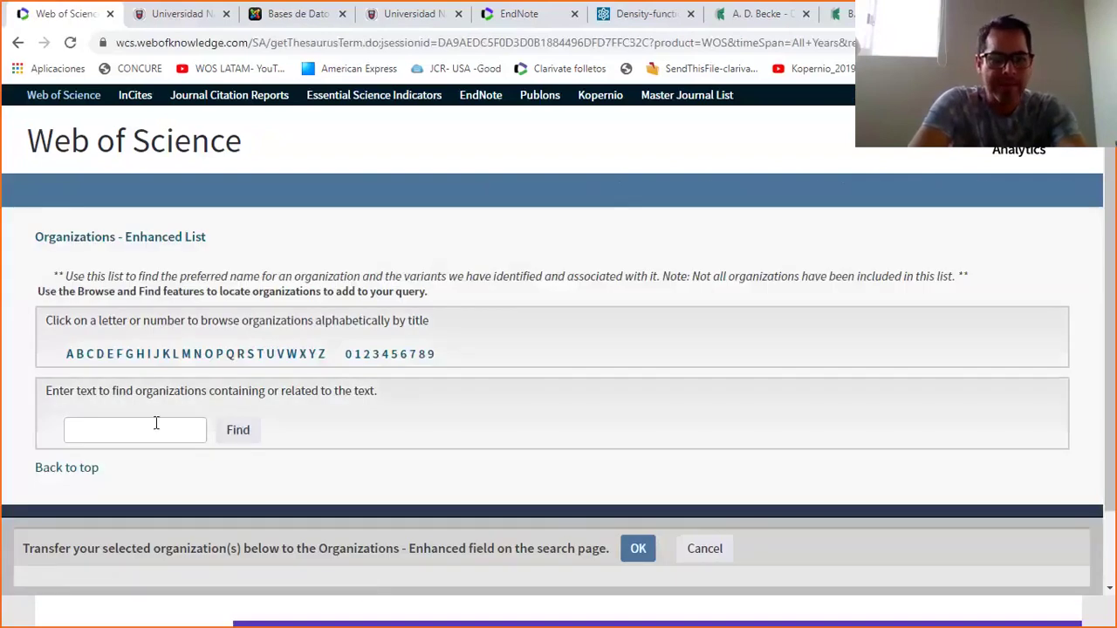
click(156, 423)
text(udem)
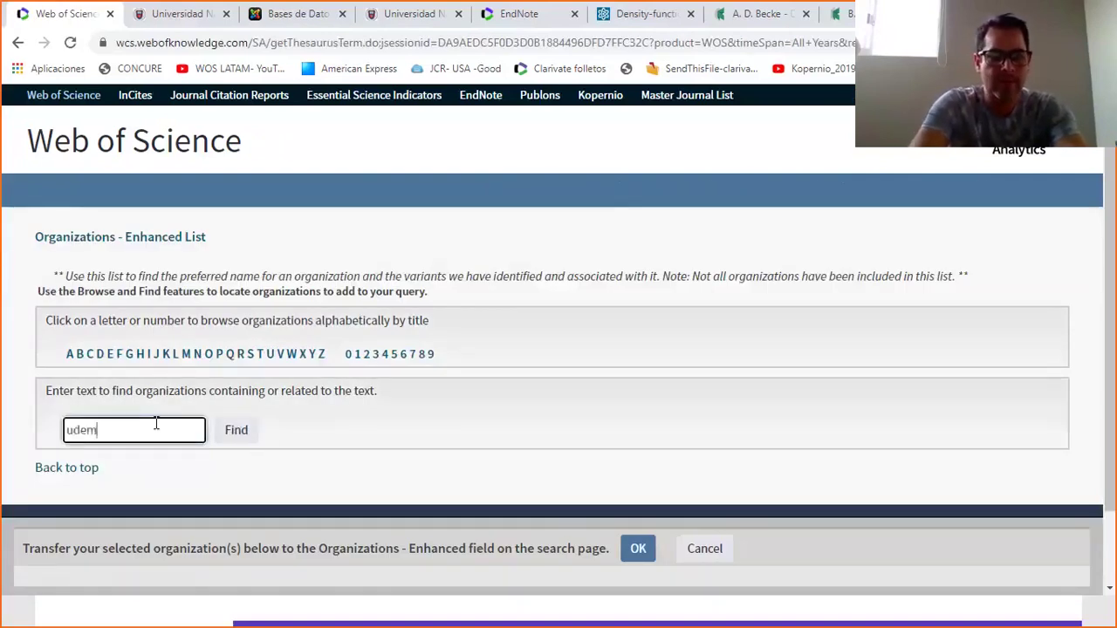
key(Return)
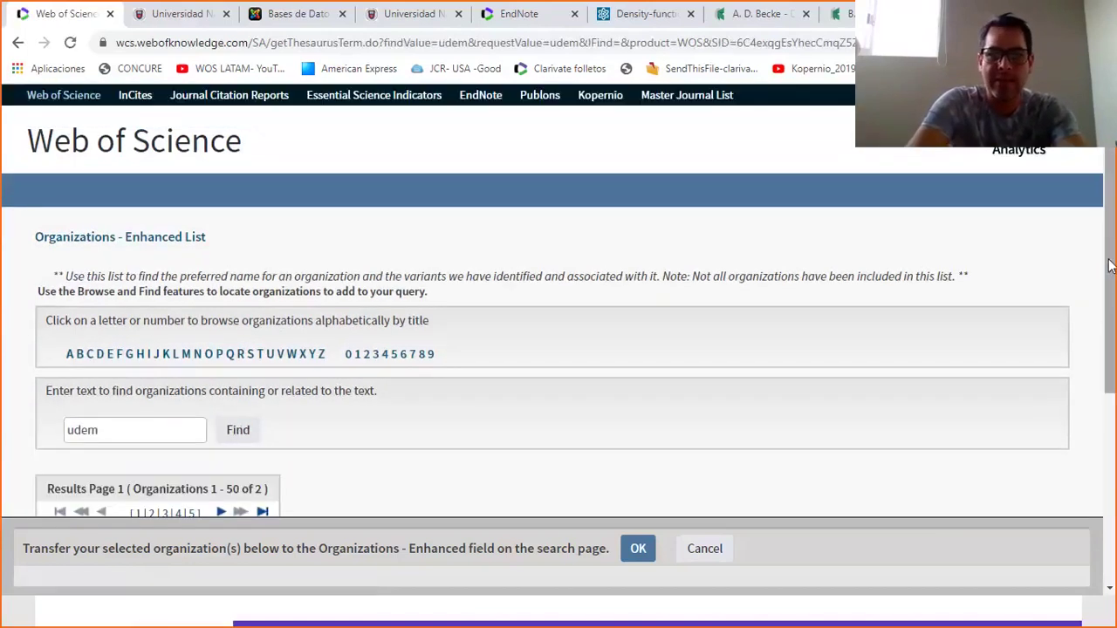
scroll(1108, 266, down, 3)
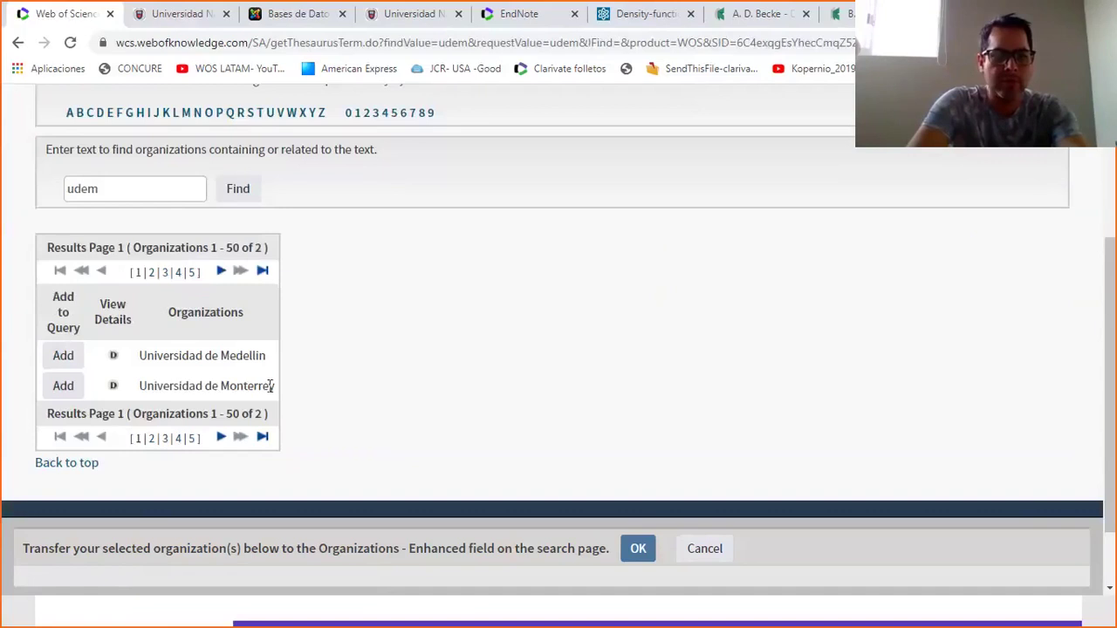
click(64, 395)
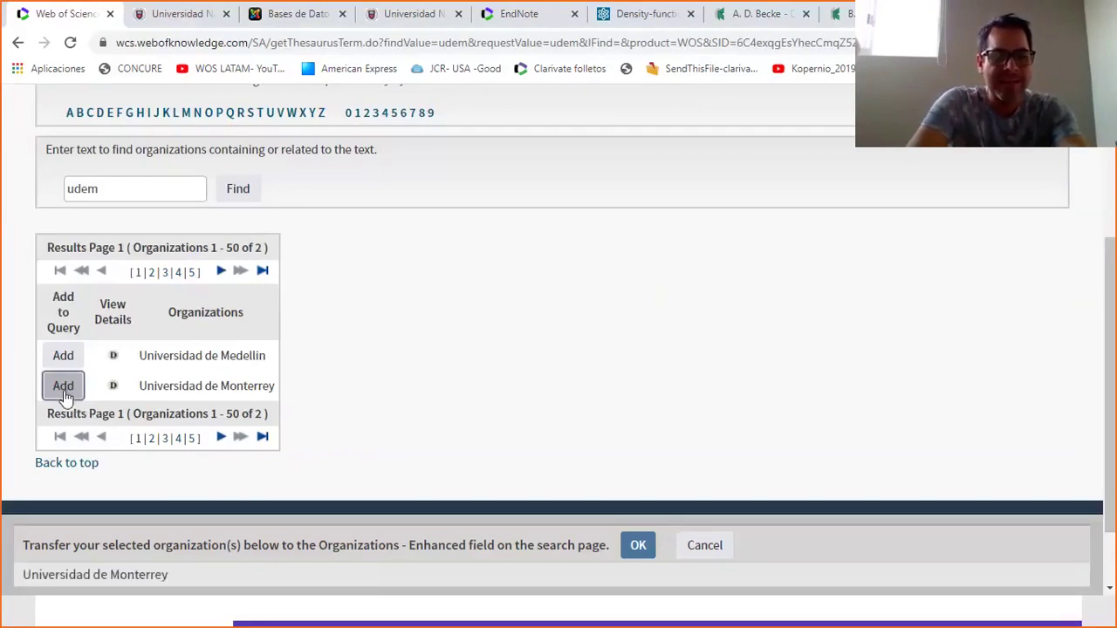
View Universidad de Monterrey's details and name variants.
click(113, 386)
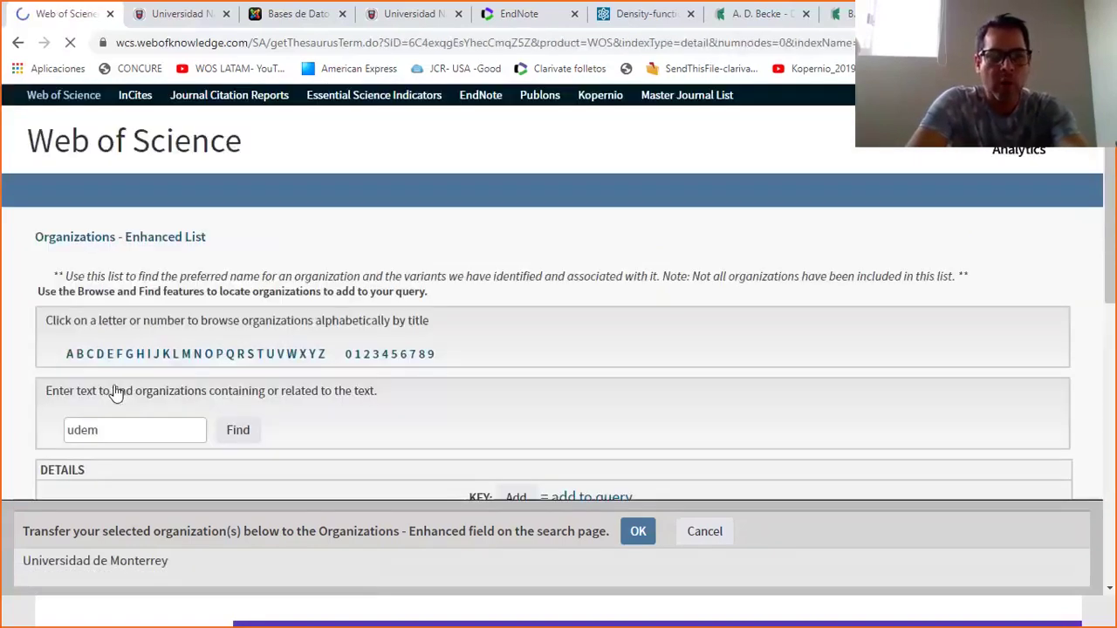
scroll(1114, 234, down, 1)
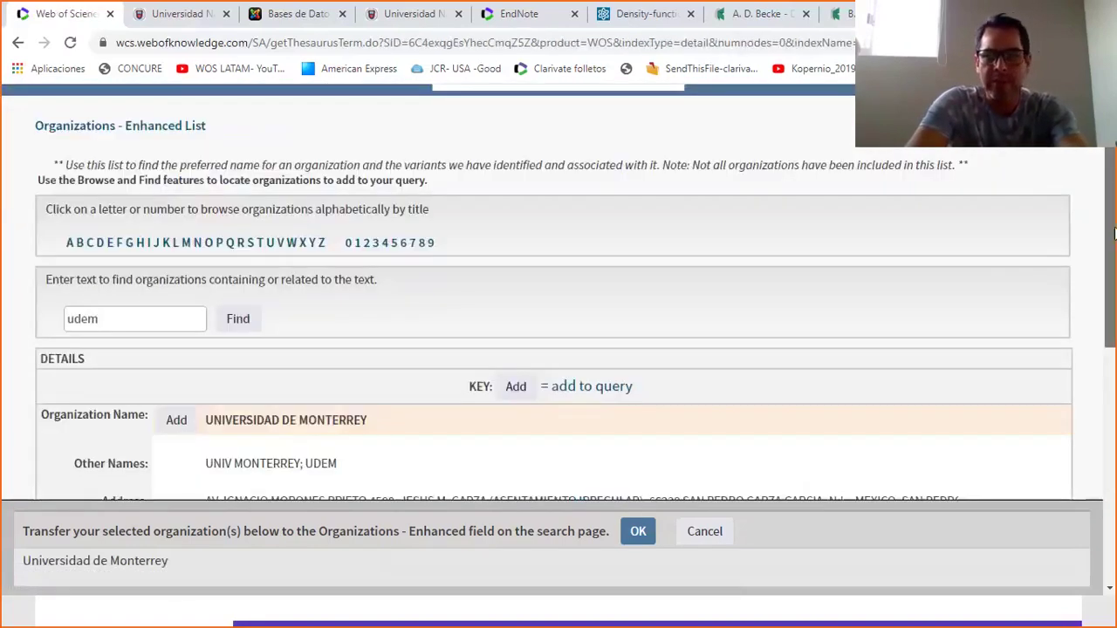
scroll(1114, 234, down, 3)
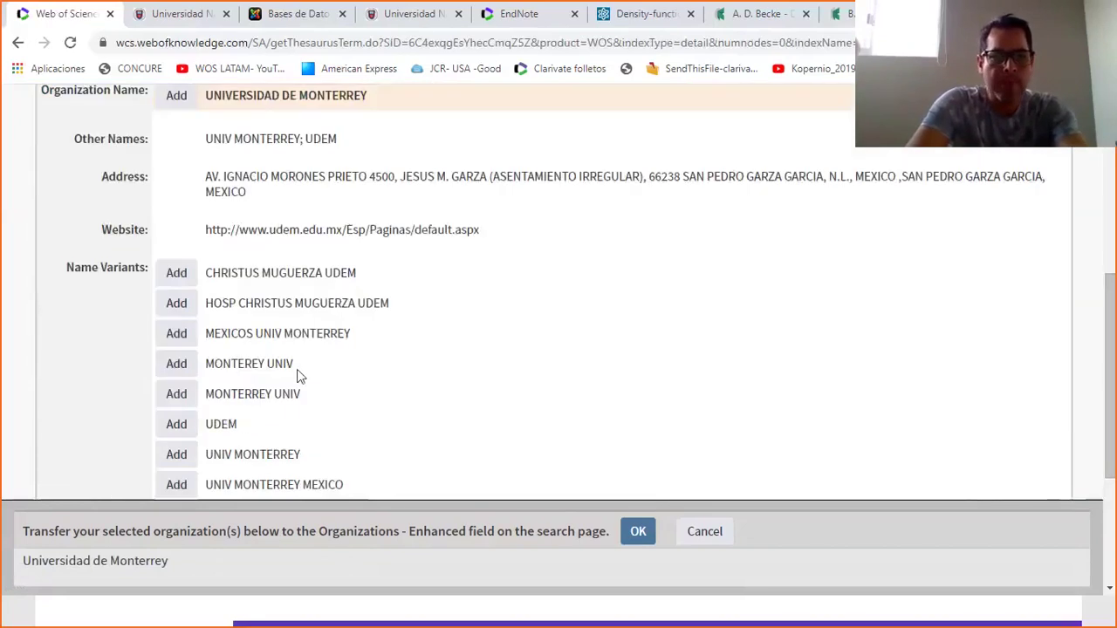